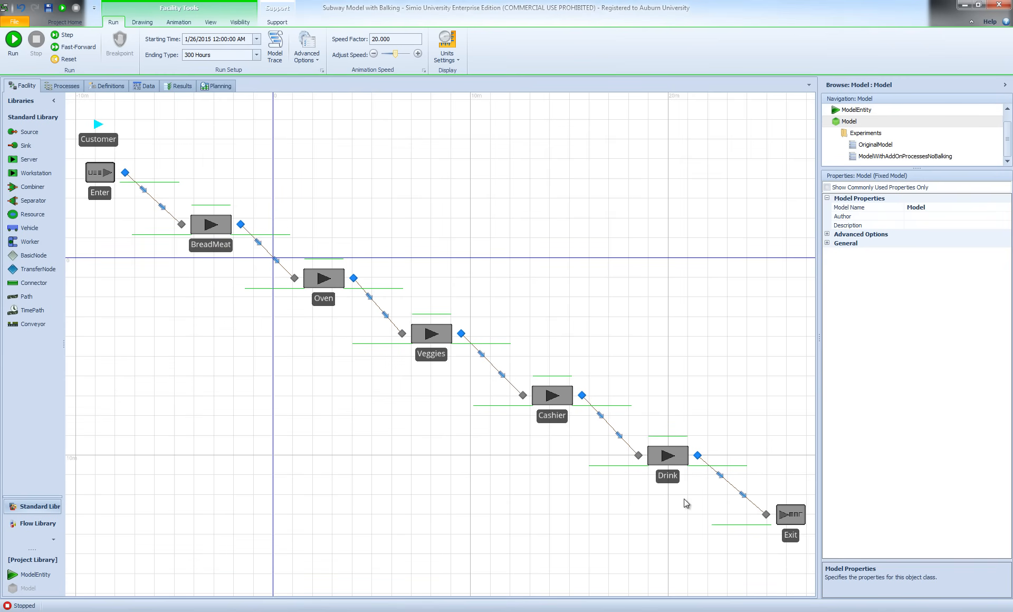
Place a Sink in the facility below the BreadMeat server and rename it Balk
{"action": "left_click", "coordinate": [221, 244]}
{"action": "left_click_drag", "start_coordinate": [26, 145], "coordinate": [200, 375]}
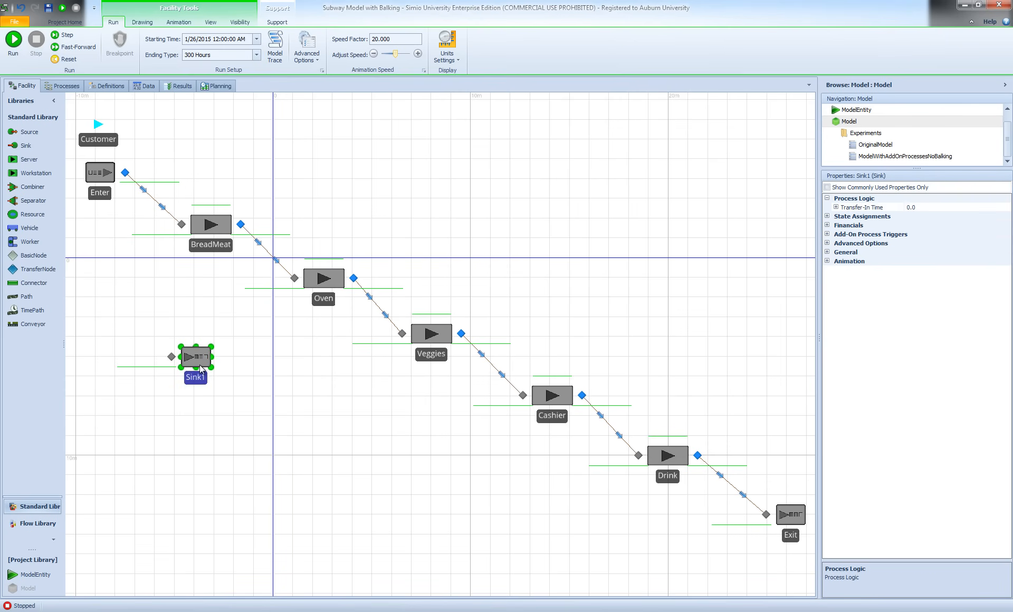
{"action": "left_click", "coordinate": [200, 376]}
{"action": "type", "text": "Balk"}
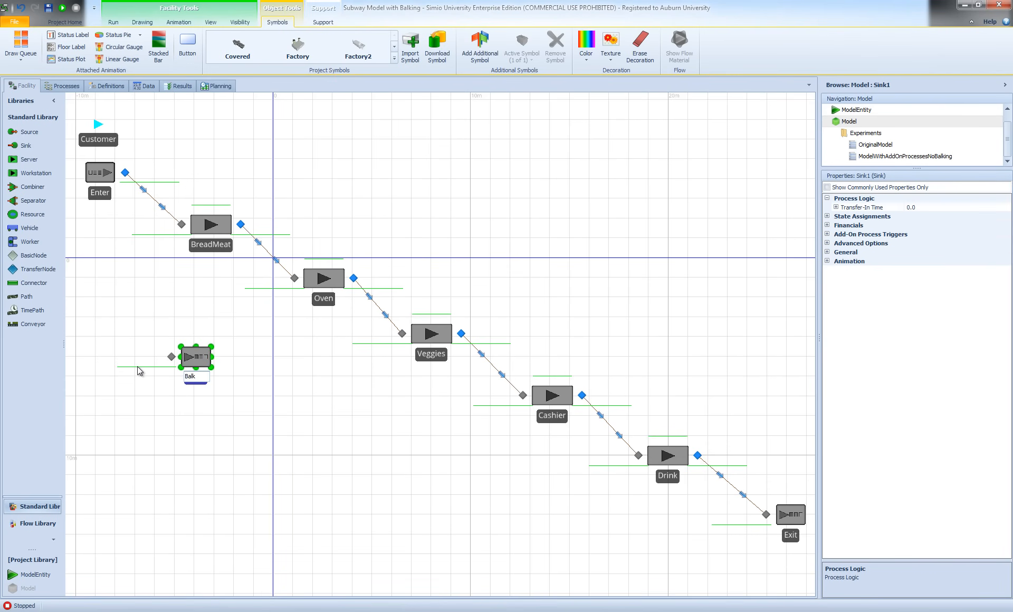
{"action": "key", "text": "Return"}
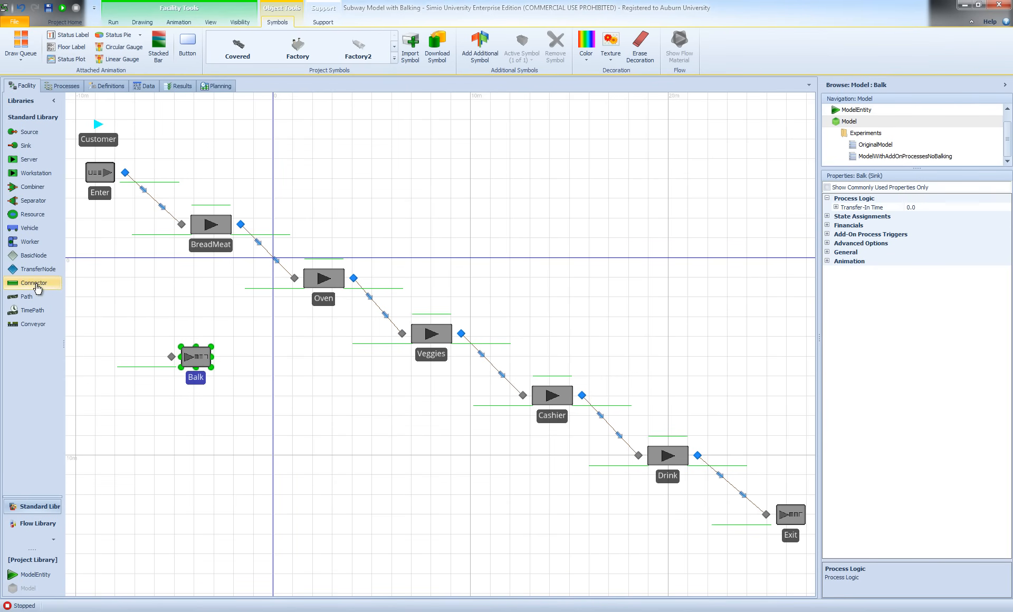
Link the Enter source's output node to the Balk sink's input node with a Connector
{"action": "left_click", "coordinate": [125, 172]}
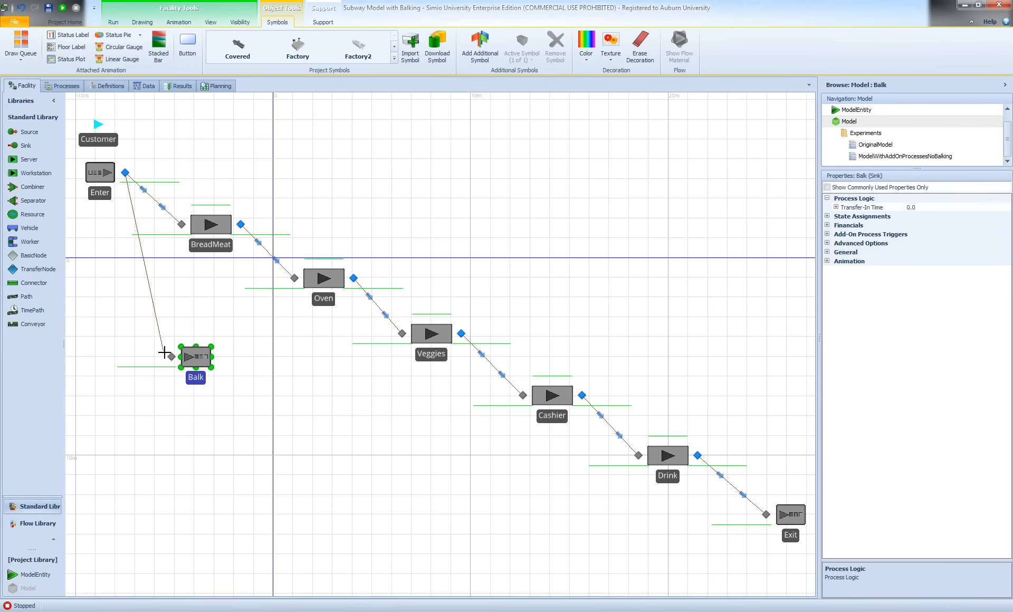
{"action": "left_click", "coordinate": [172, 356]}
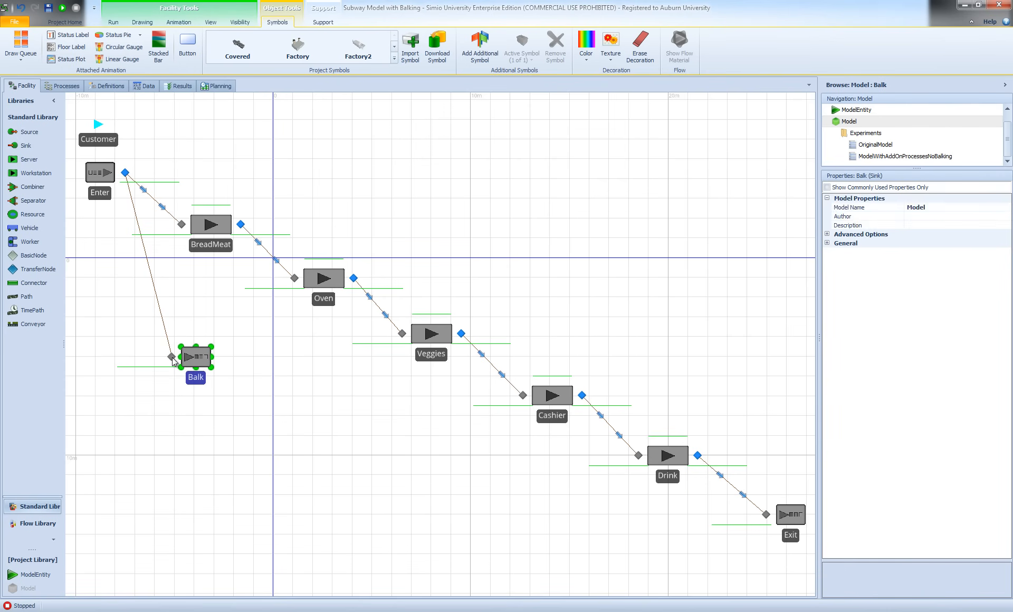
{"action": "left_click", "coordinate": [241, 422]}
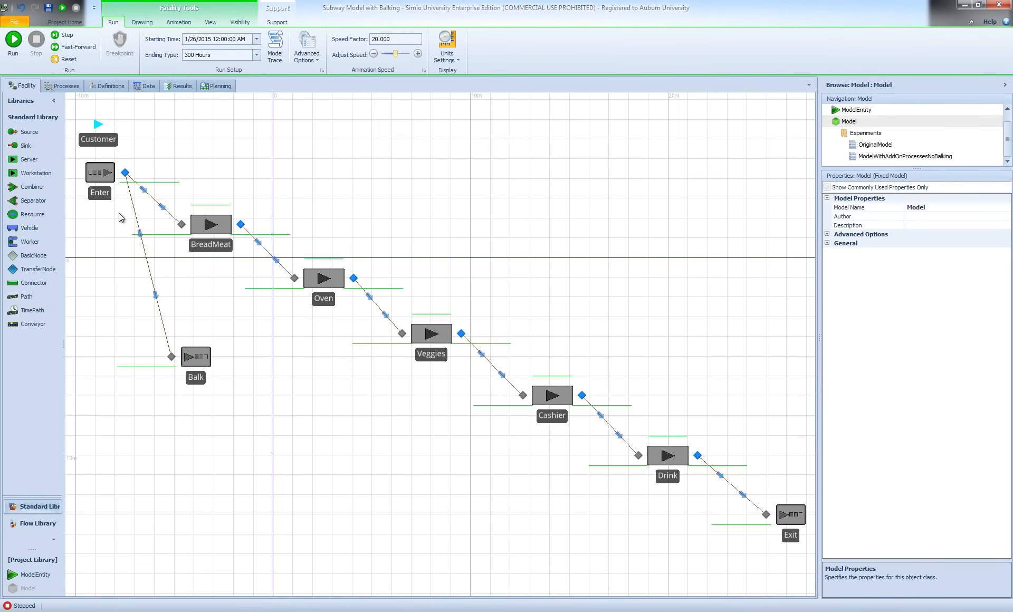
Review the Decide and Assign steps of the existing Output_Enter_Entered add-on process
{"action": "left_click", "coordinate": [62, 86]}
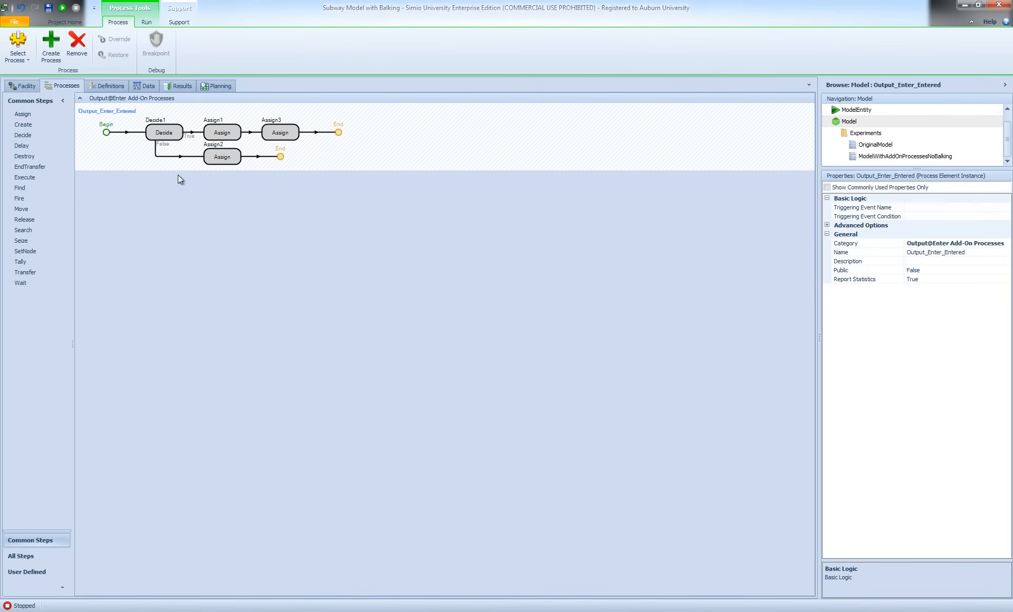
{"action": "left_click", "coordinate": [165, 135]}
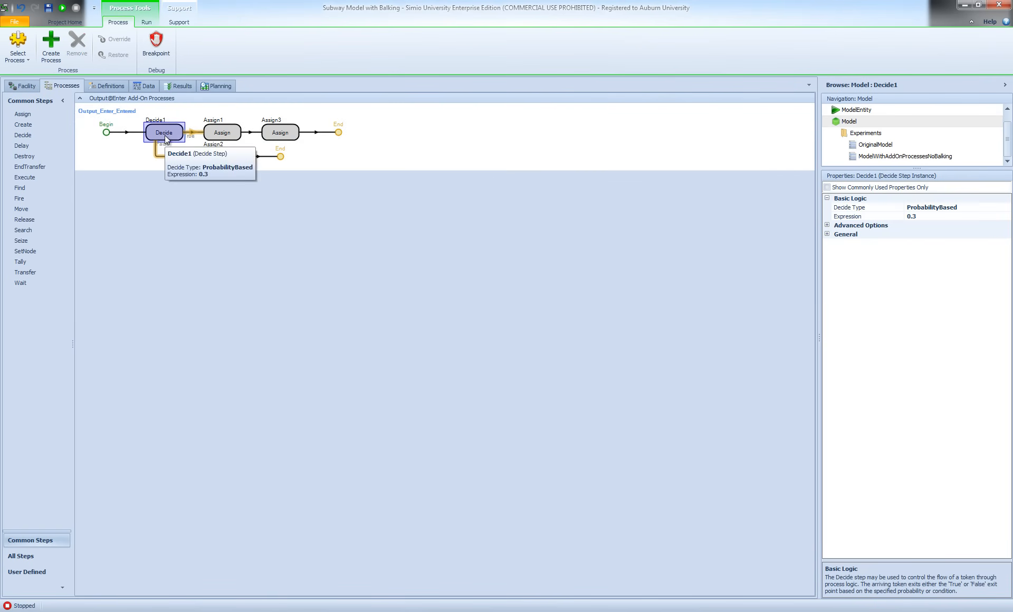
{"action": "left_click", "coordinate": [220, 132]}
{"action": "left_click", "coordinate": [226, 158]}
{"action": "left_click", "coordinate": [227, 135]}
{"action": "left_click", "coordinate": [283, 135]}
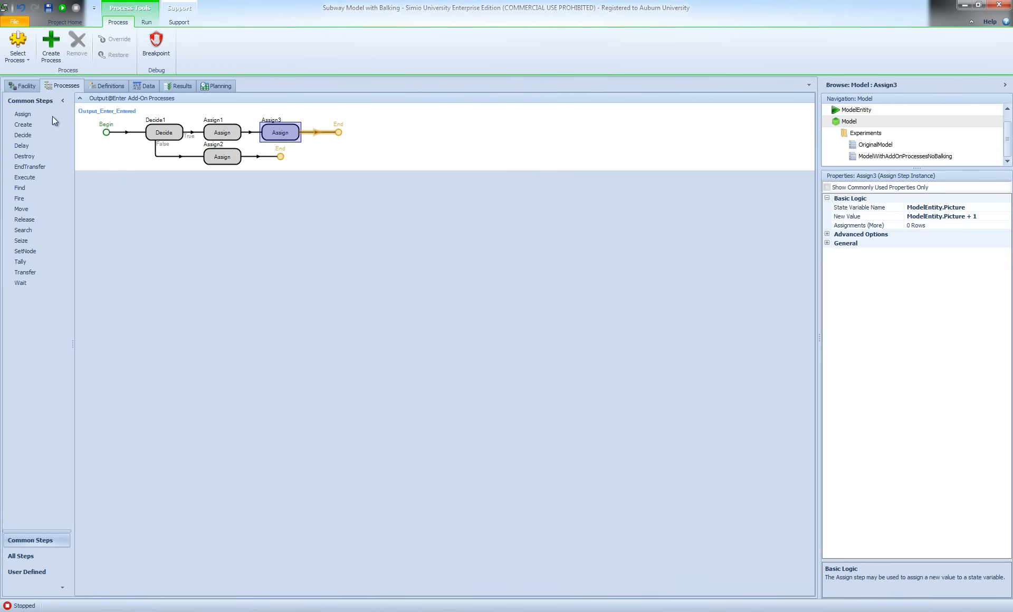
{"action": "left_click", "coordinate": [23, 85]}
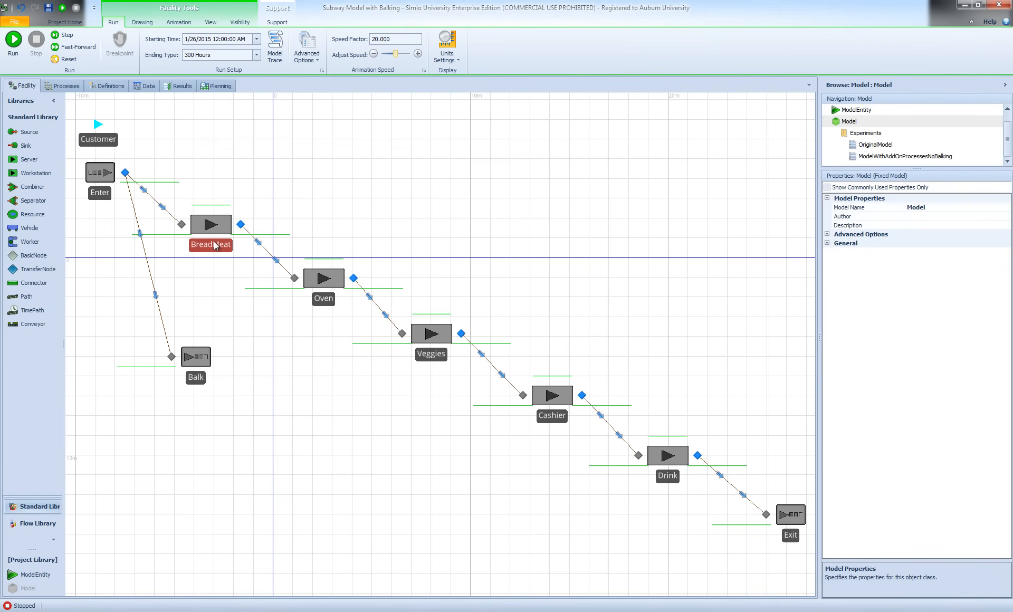
Add a Decide step after Assign3 in Output_Enter_Entered and route the end of the Assign2 branch into it
{"action": "left_click", "coordinate": [63, 87]}
{"action": "left_click_drag", "start_coordinate": [23, 138], "coordinate": [359, 137]}
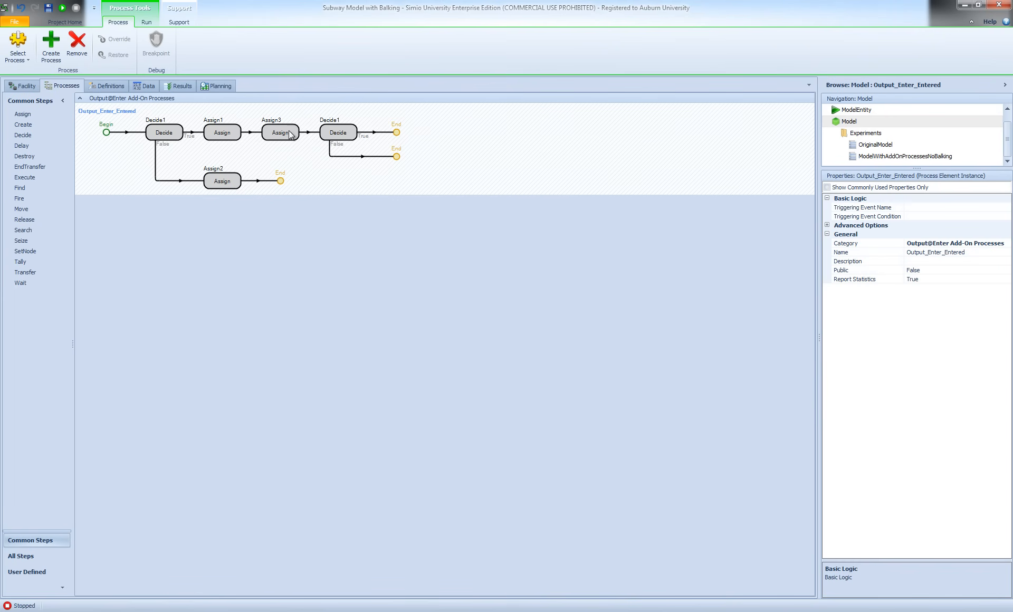
{"action": "left_click", "coordinate": [280, 182]}
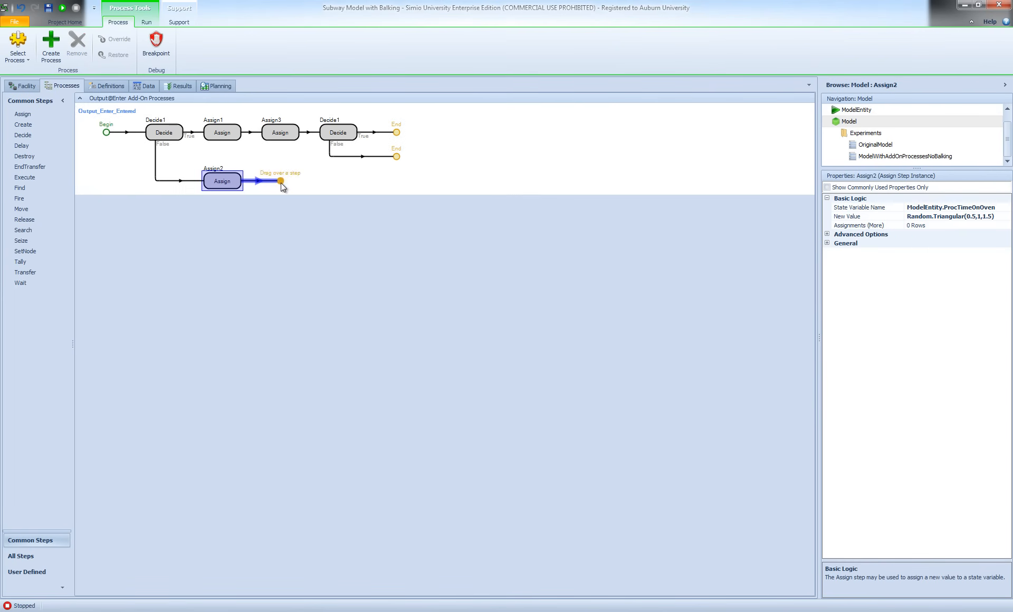
{"action": "left_click_drag", "start_coordinate": [280, 181], "coordinate": [316, 134]}
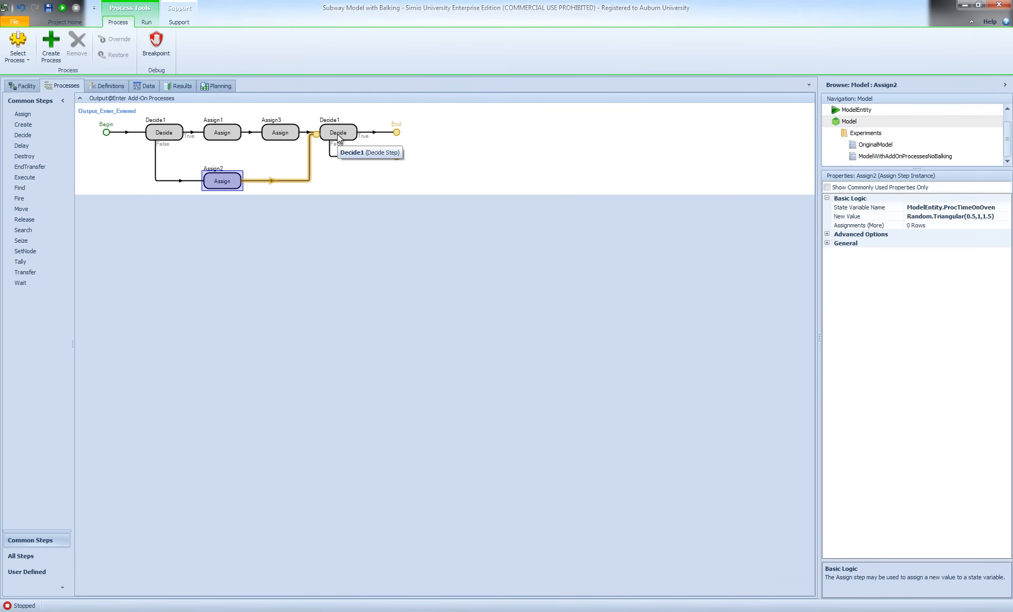
Examine the properties of the Decide and Assign steps along both branches, comparing the decide types of the original and new Decide steps
{"action": "left_click", "coordinate": [164, 133]}
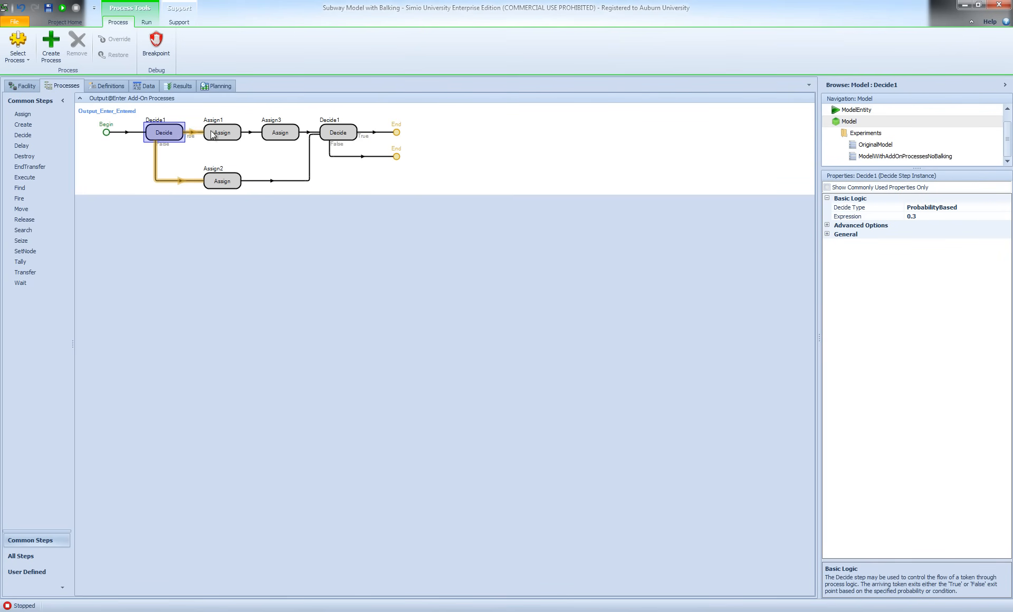
{"action": "left_click", "coordinate": [221, 134]}
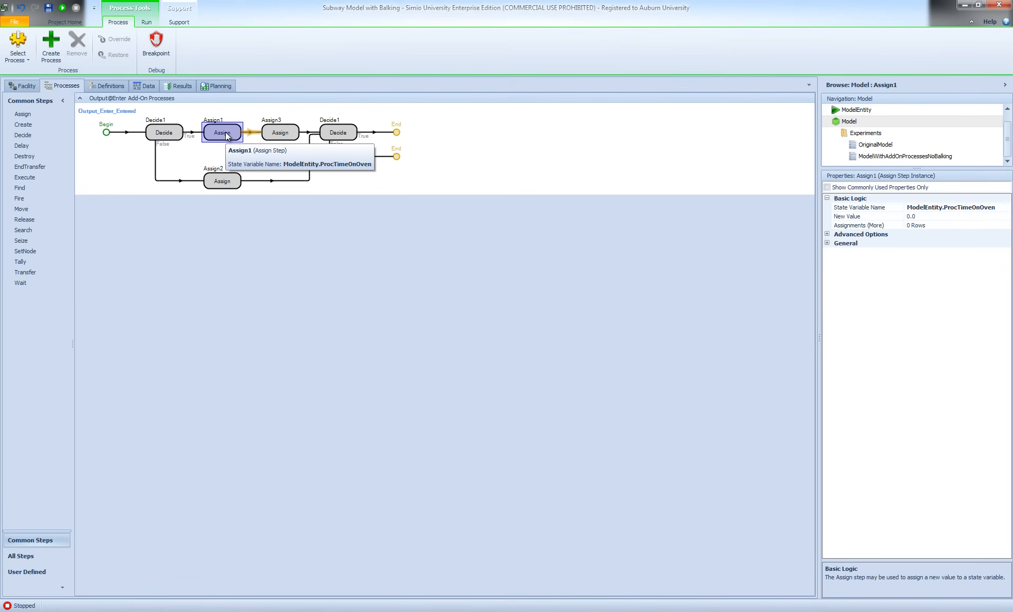
{"action": "left_click", "coordinate": [286, 132]}
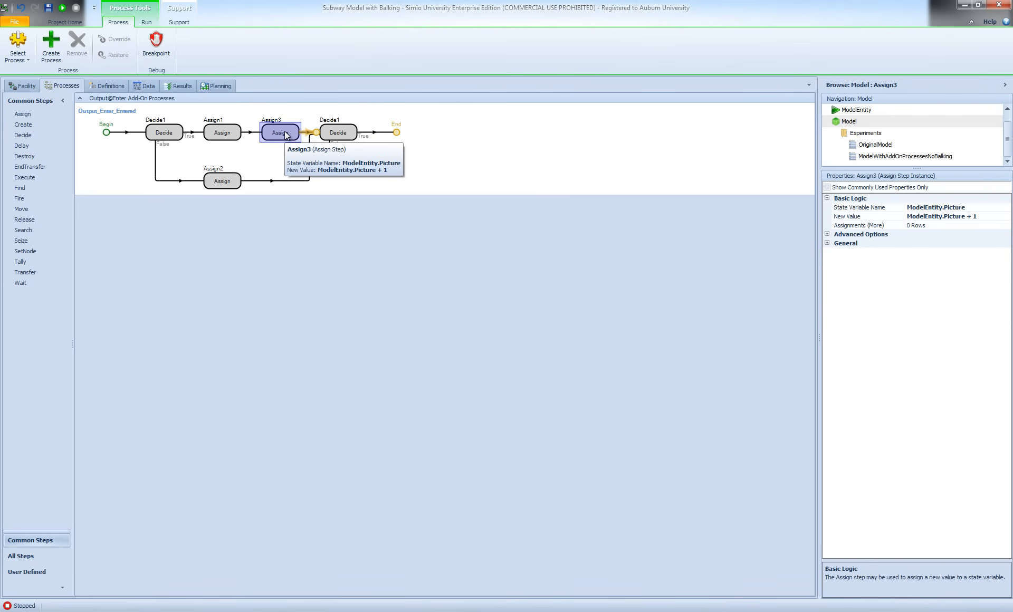
{"action": "left_click", "coordinate": [226, 179]}
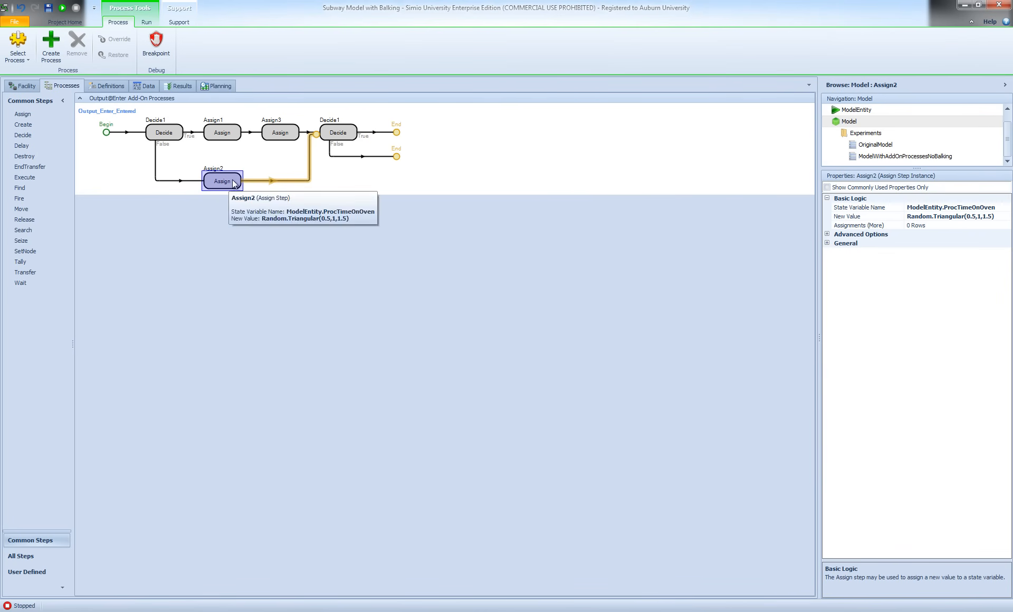
{"action": "left_click", "coordinate": [336, 137]}
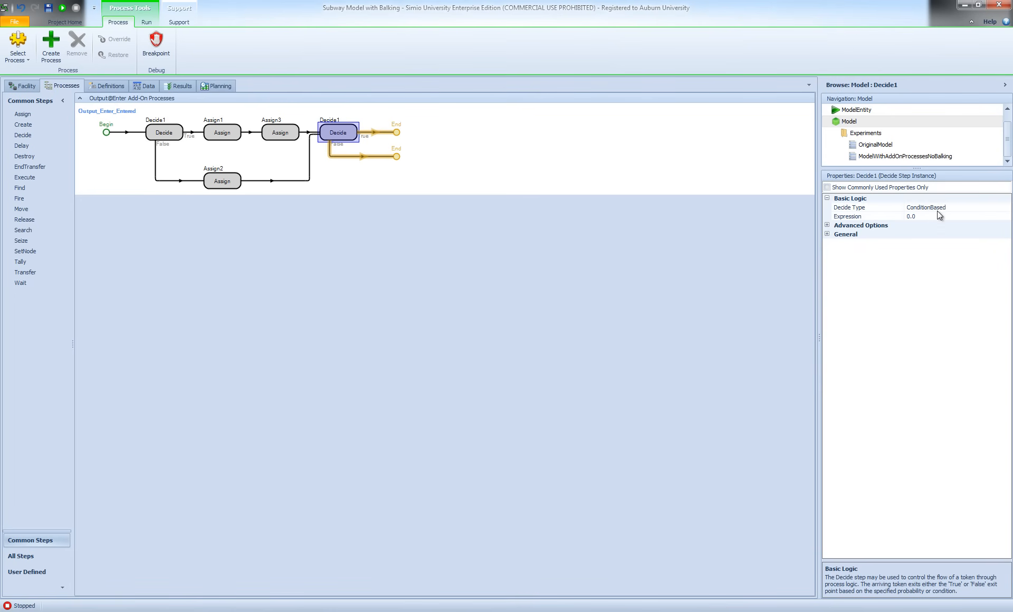
{"action": "left_click", "coordinate": [165, 135]}
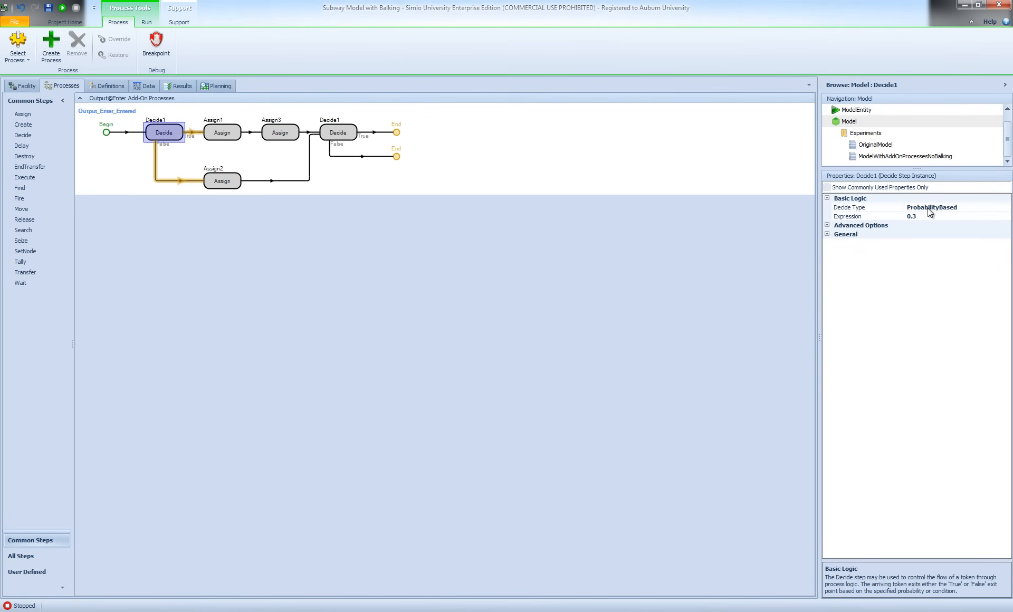
Set the new condition-based Decide step's expression to Customer.Population.NumberInSystem > 5 and widen the properties area to show it in full
{"action": "left_click", "coordinate": [349, 131]}
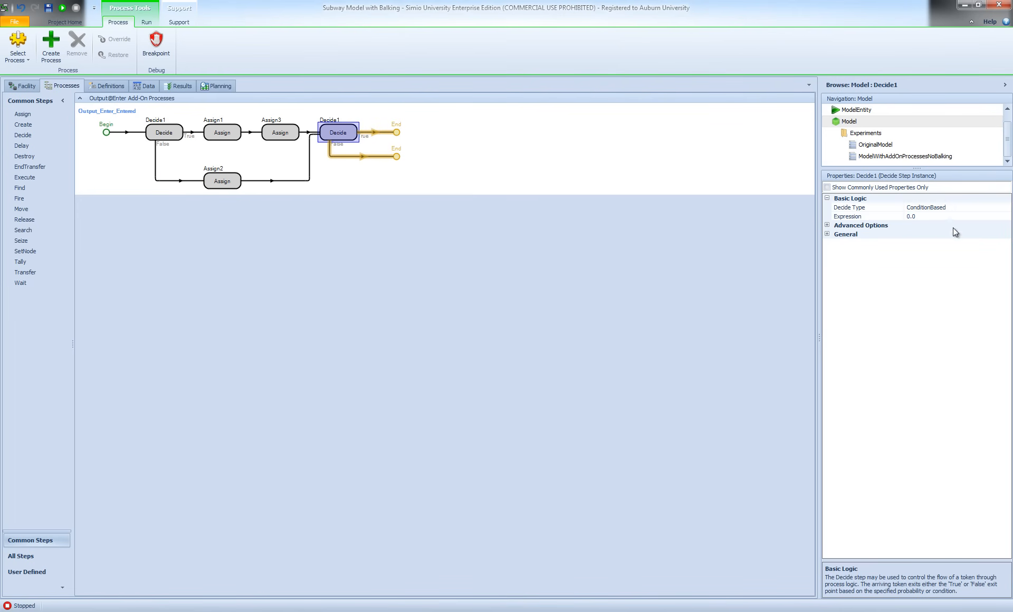
{"action": "left_click", "coordinate": [974, 213]}
{"action": "left_click", "coordinate": [1006, 216]}
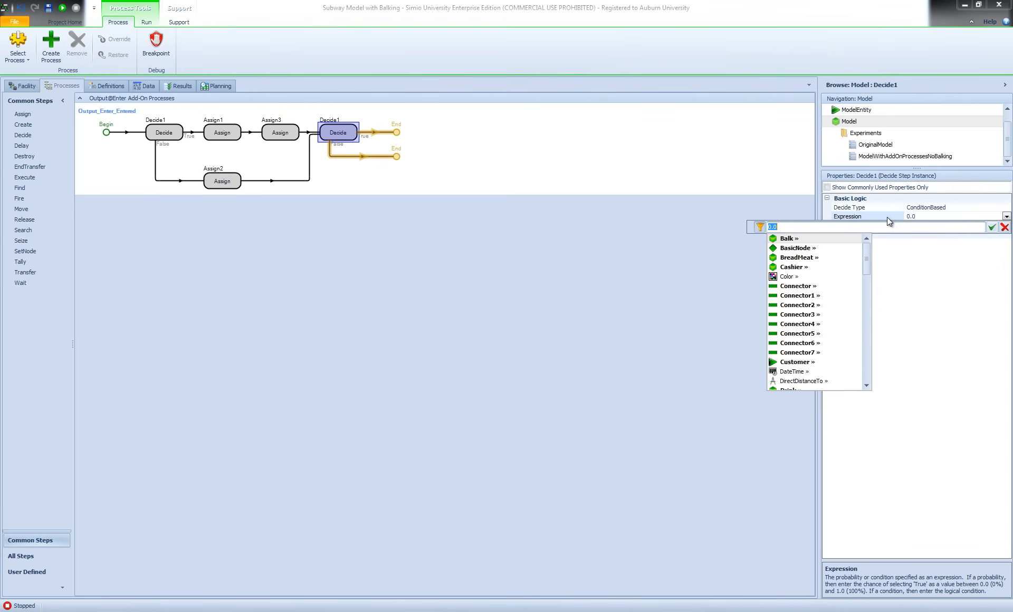
{"action": "type", "text": "Customer"}
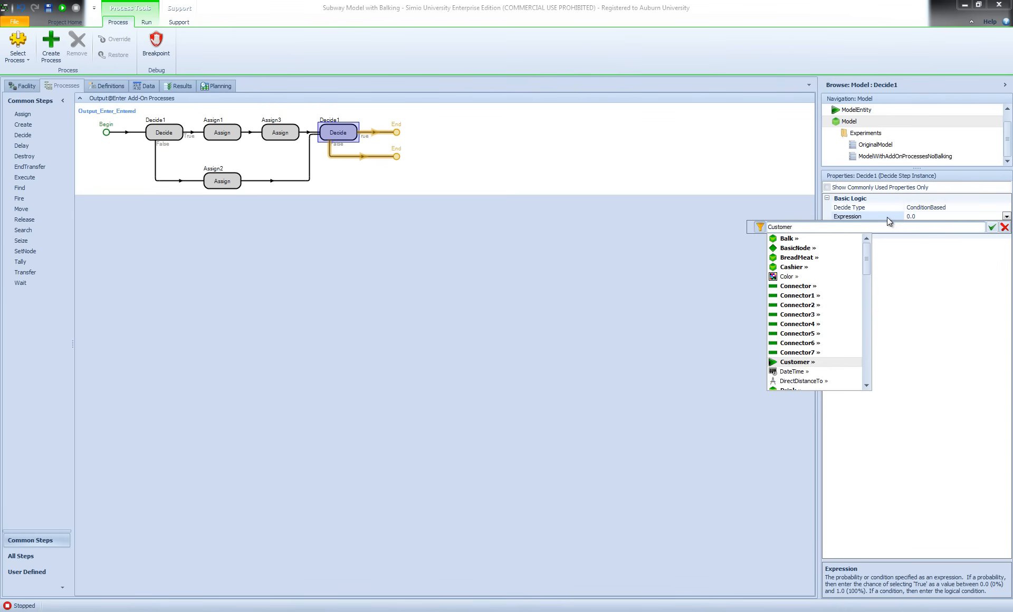
{"action": "type", "text": "."}
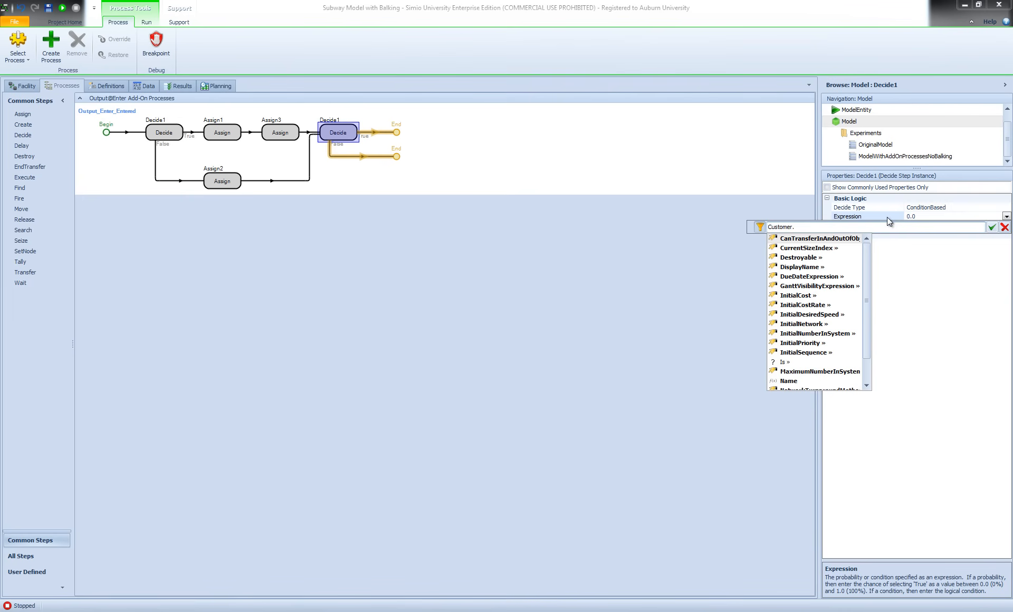
{"action": "type", "text": "pop"}
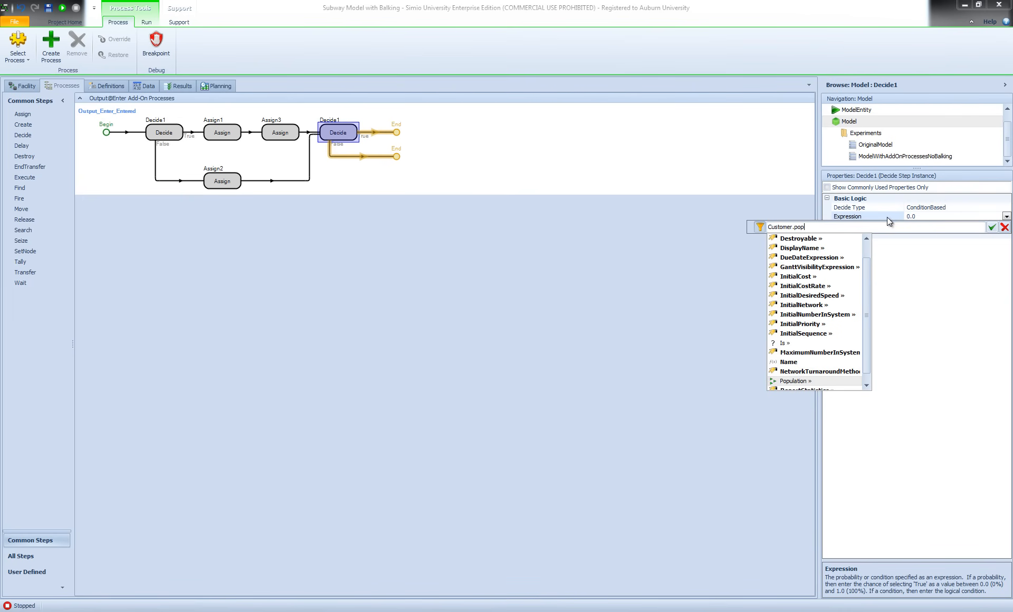
{"action": "type", "text": "."}
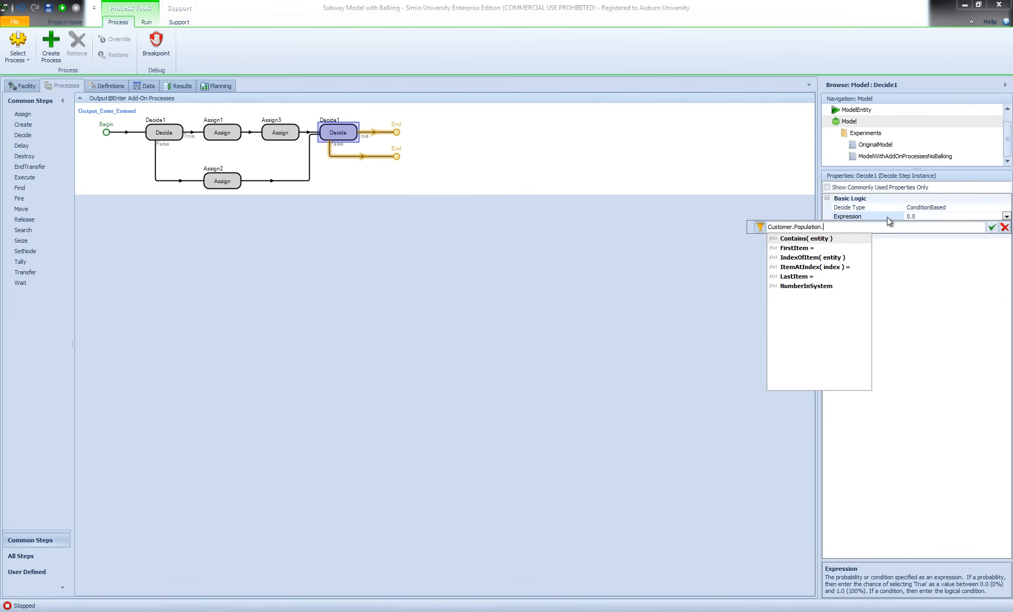
{"action": "double_click", "coordinate": [813, 287]}
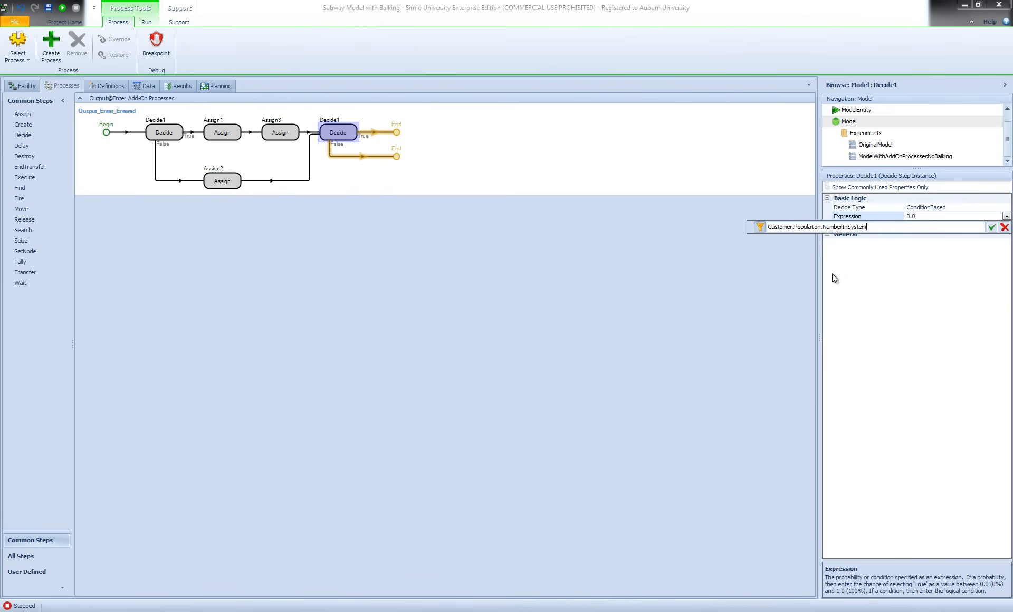
{"action": "type", "text": "> 5"}
{"action": "left_click", "coordinate": [992, 227]}
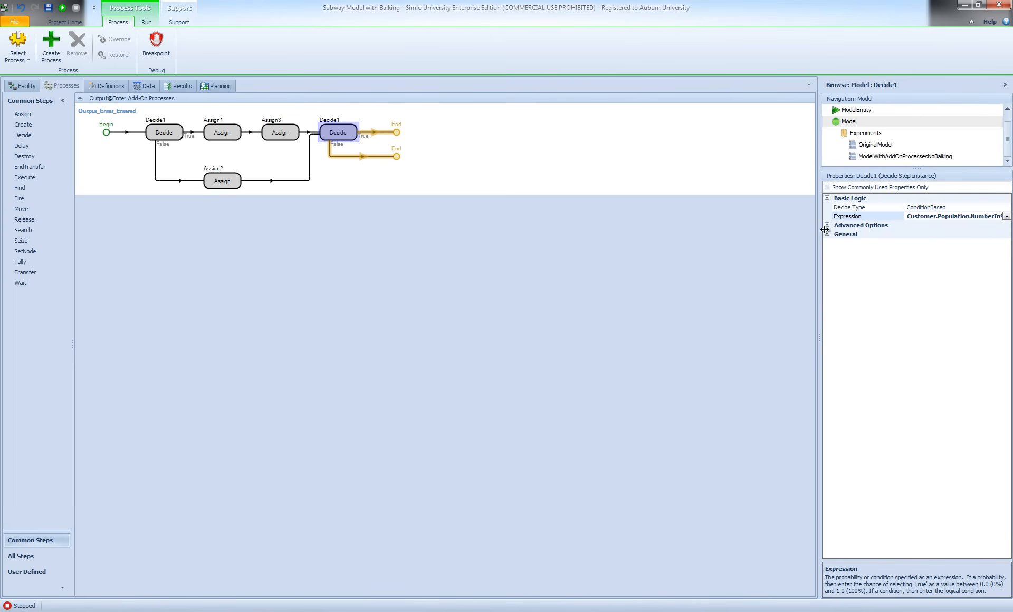
{"action": "left_click_drag", "start_coordinate": [819, 226], "coordinate": [633, 227]}
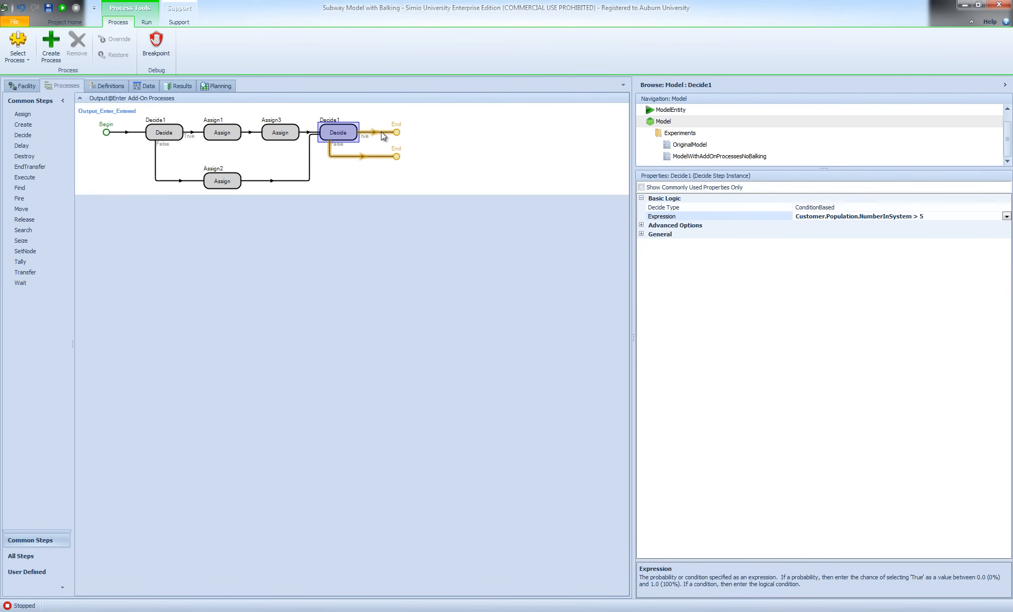
Add a SetNode step on the new Decide step's True branch with Input@Balk as its destination node, and check both steps' settings
{"action": "left_click", "coordinate": [24, 87]}
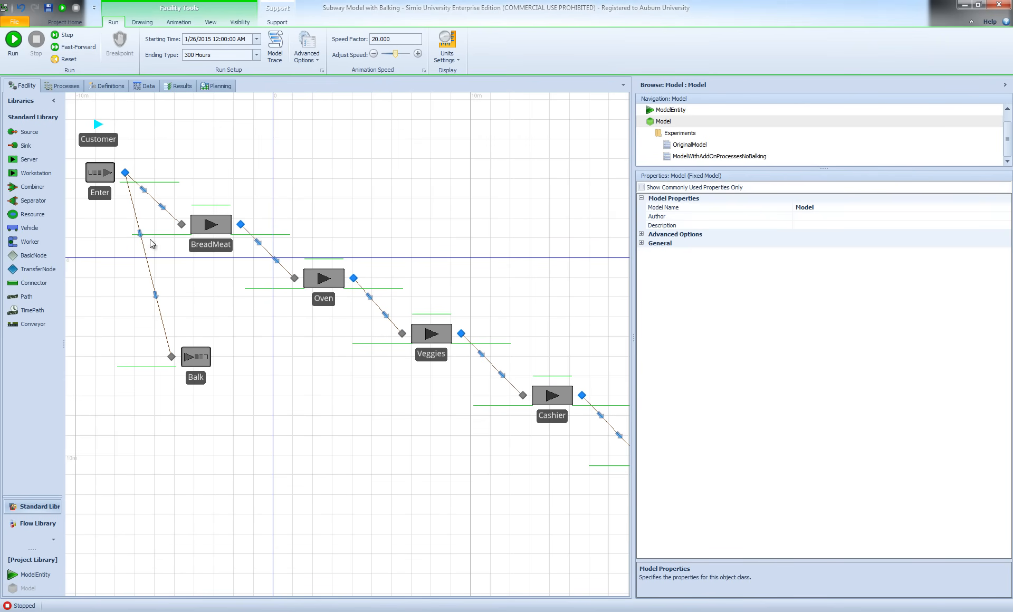
{"action": "left_click", "coordinate": [67, 86]}
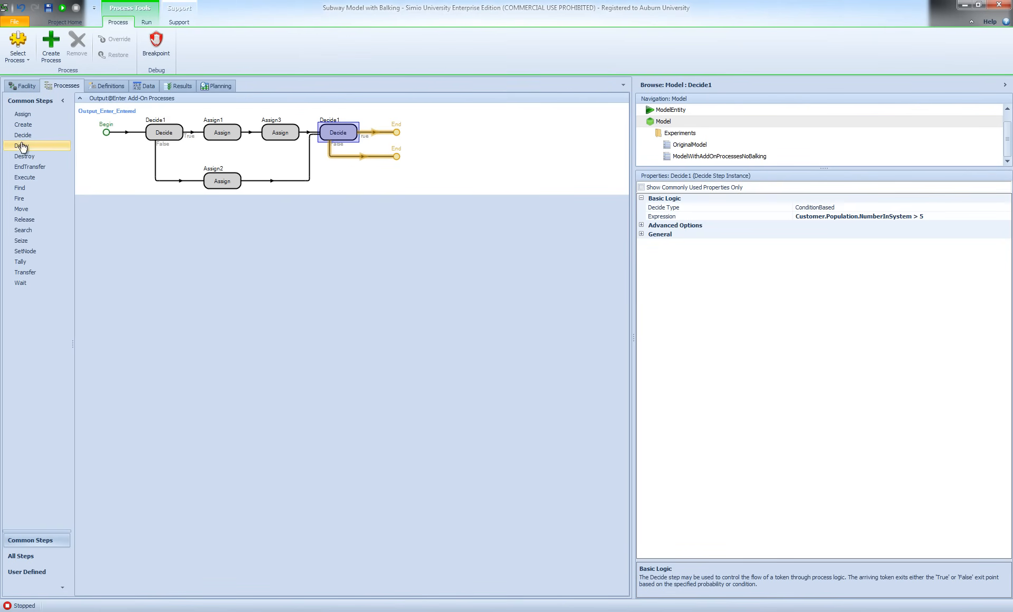
{"action": "left_click_drag", "start_coordinate": [26, 252], "coordinate": [397, 136]}
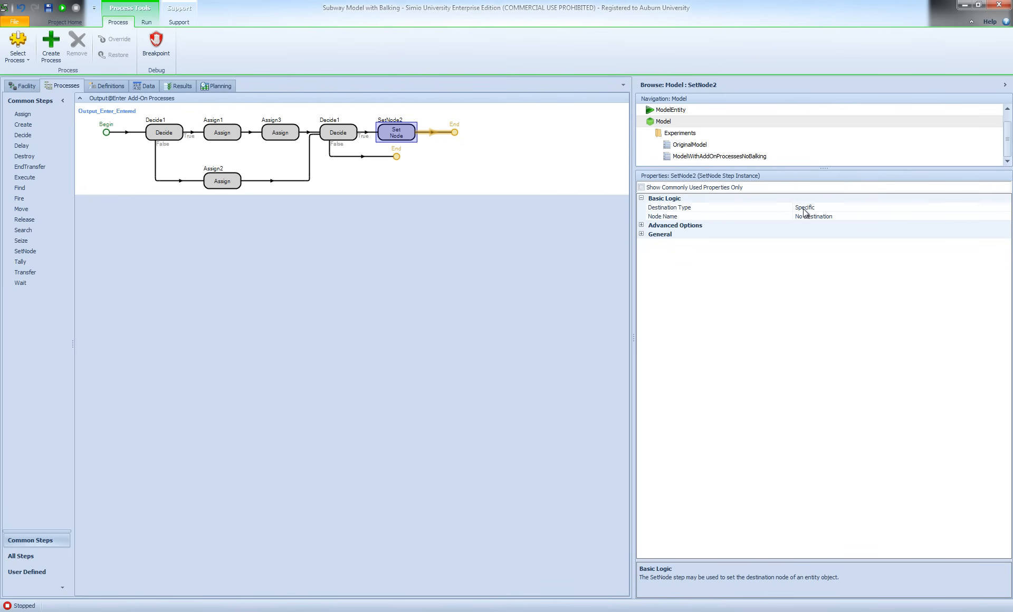
{"action": "left_click", "coordinate": [968, 217]}
{"action": "left_click", "coordinate": [1006, 216]}
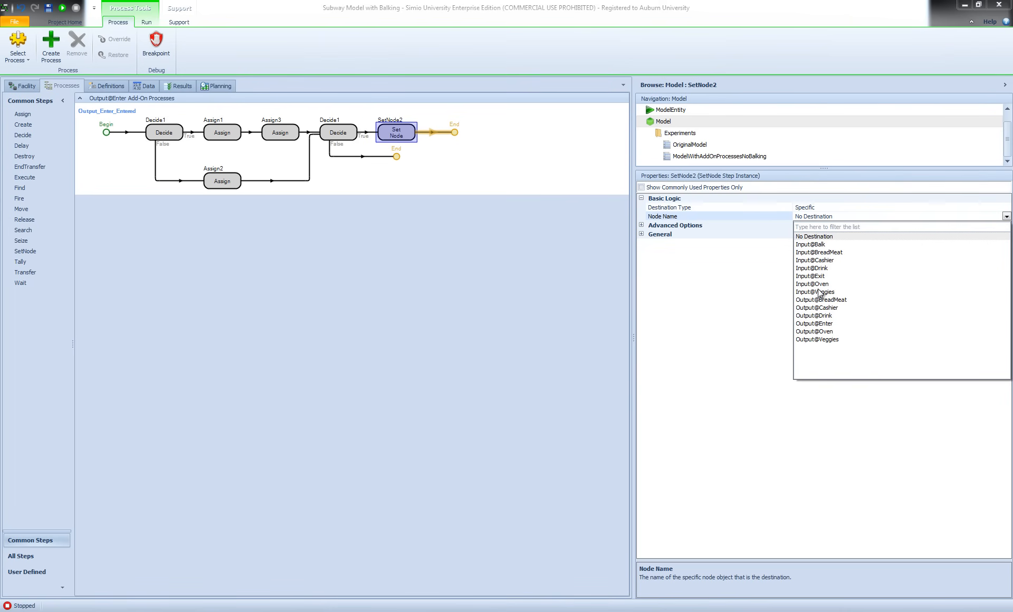
{"action": "left_click", "coordinate": [813, 245]}
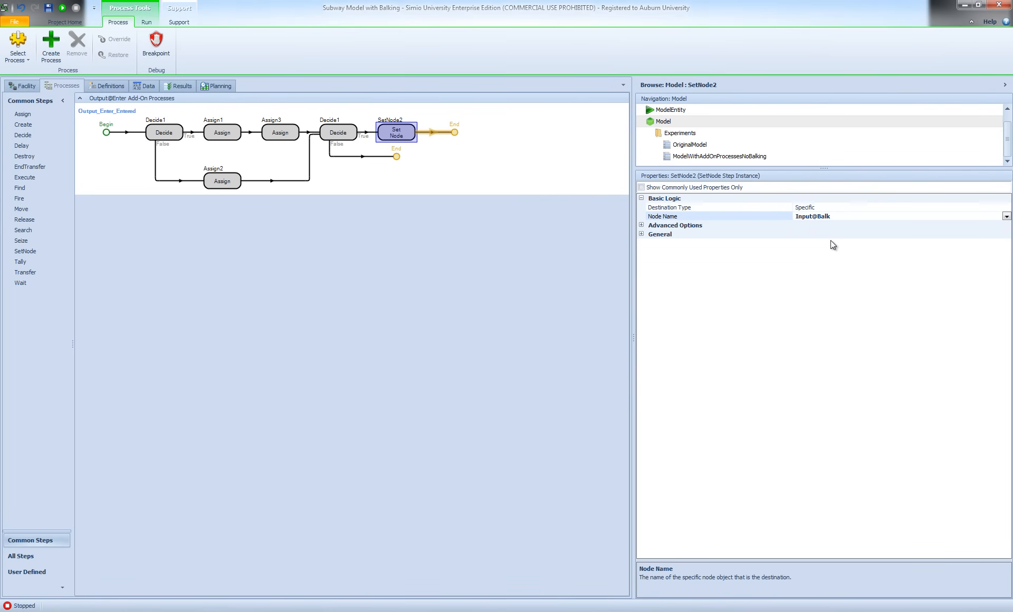
{"action": "left_click", "coordinate": [340, 133]}
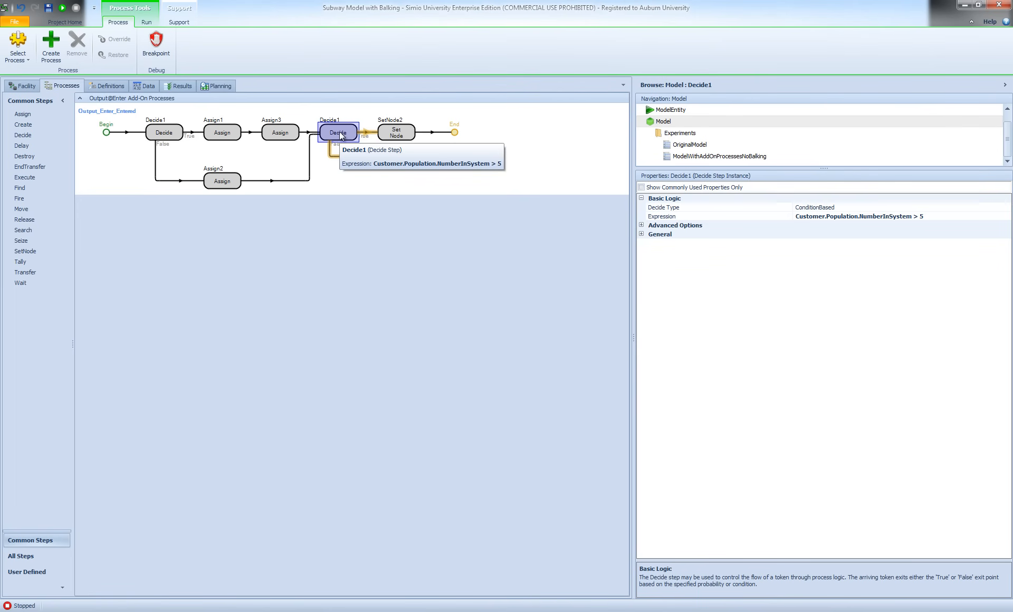
{"action": "left_click", "coordinate": [396, 134]}
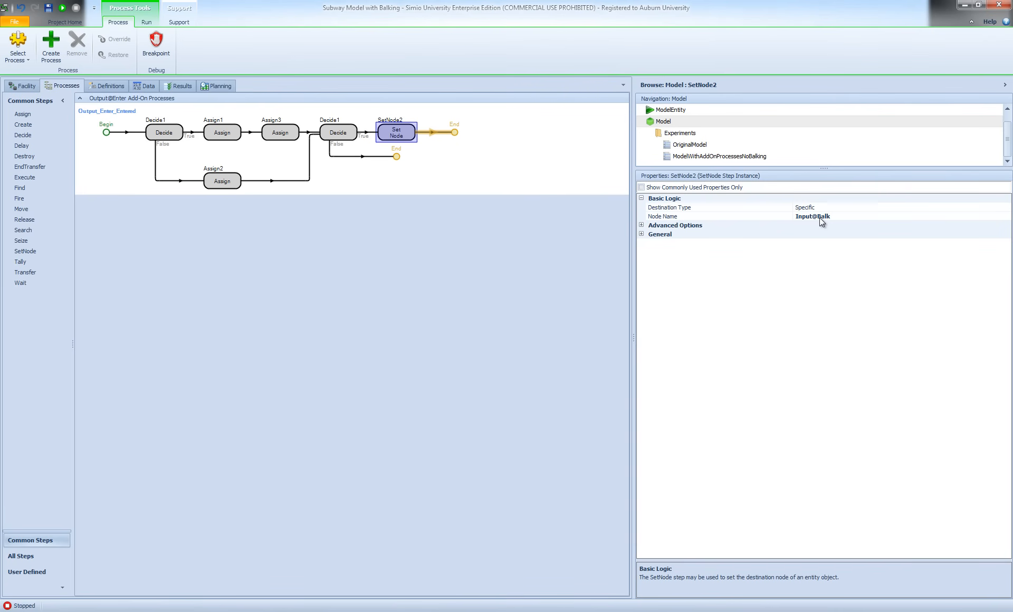
Add a SetNode step on the new Decide step's False branch with Input@BreadMeat as its destination node
{"action": "left_click_drag", "start_coordinate": [25, 251], "coordinate": [385, 165]}
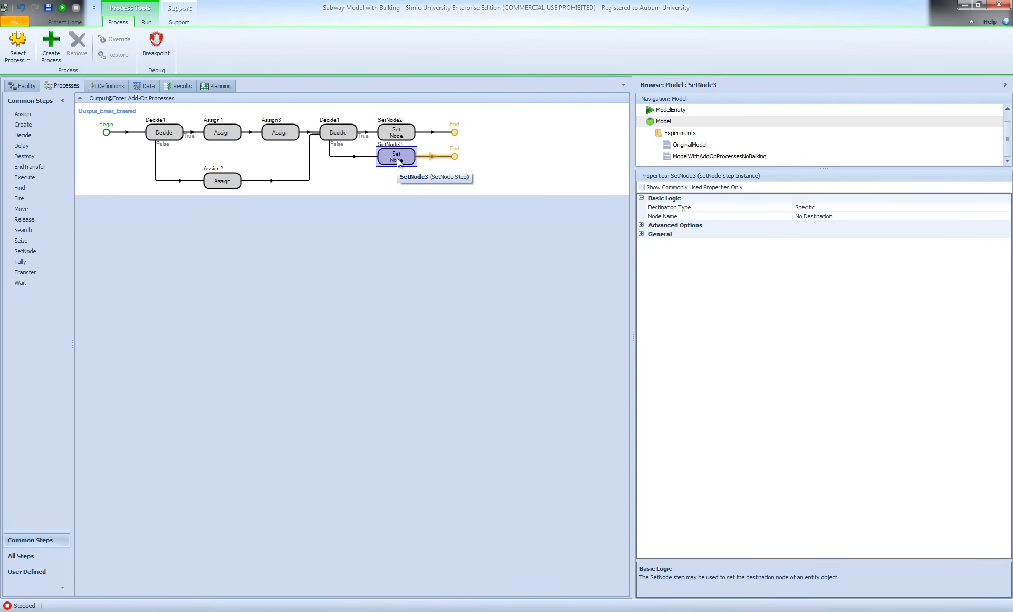
{"action": "left_click", "coordinate": [955, 216]}
{"action": "left_click", "coordinate": [1007, 216]}
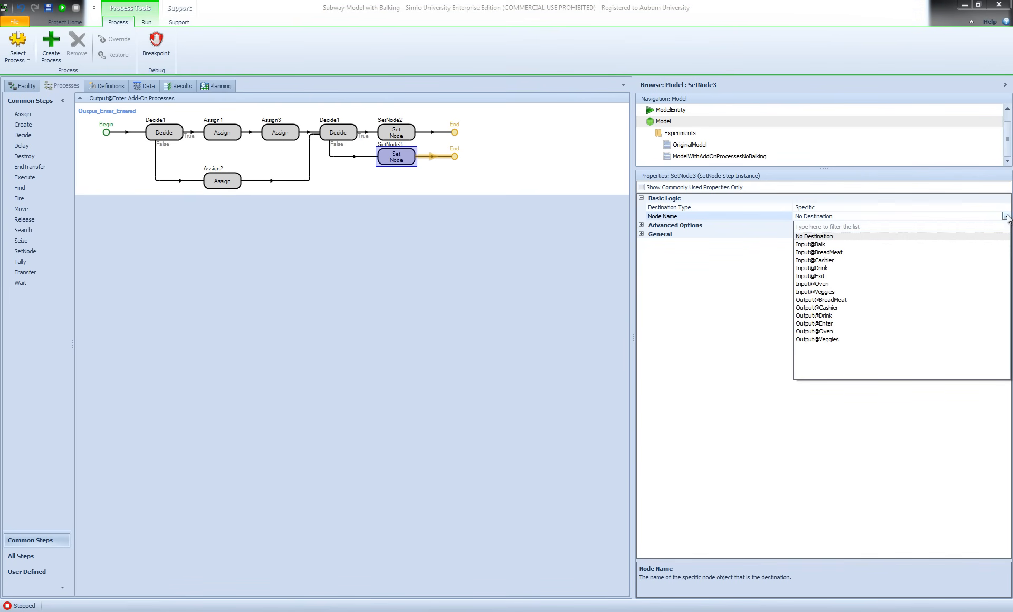
{"action": "left_click", "coordinate": [821, 252]}
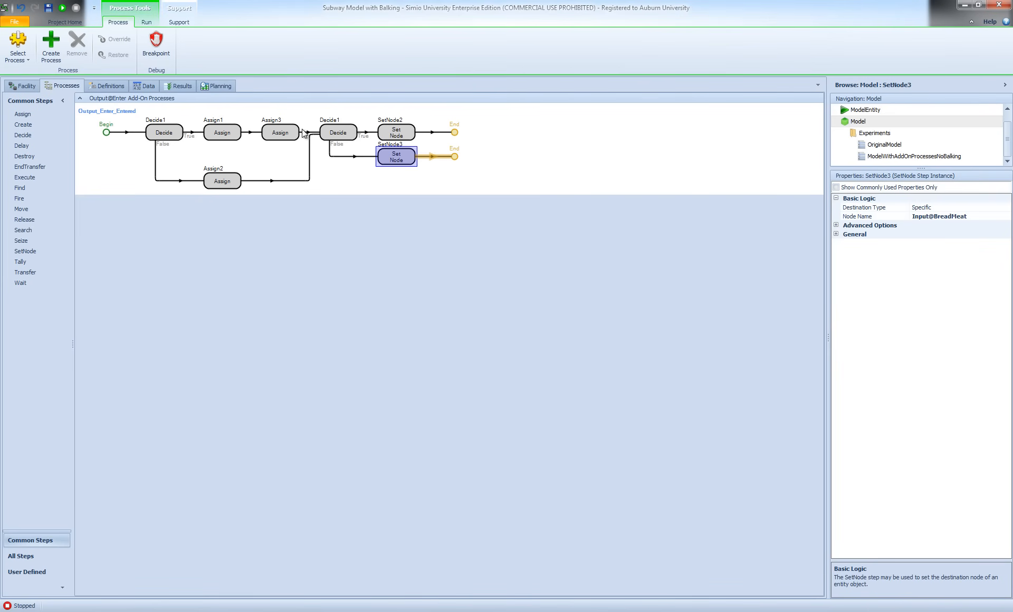
Examine the add-on process triggers of the Balk sink and its input node, the Output_Enter_Entered process, and the sink's state assignments
{"action": "left_click", "coordinate": [23, 87]}
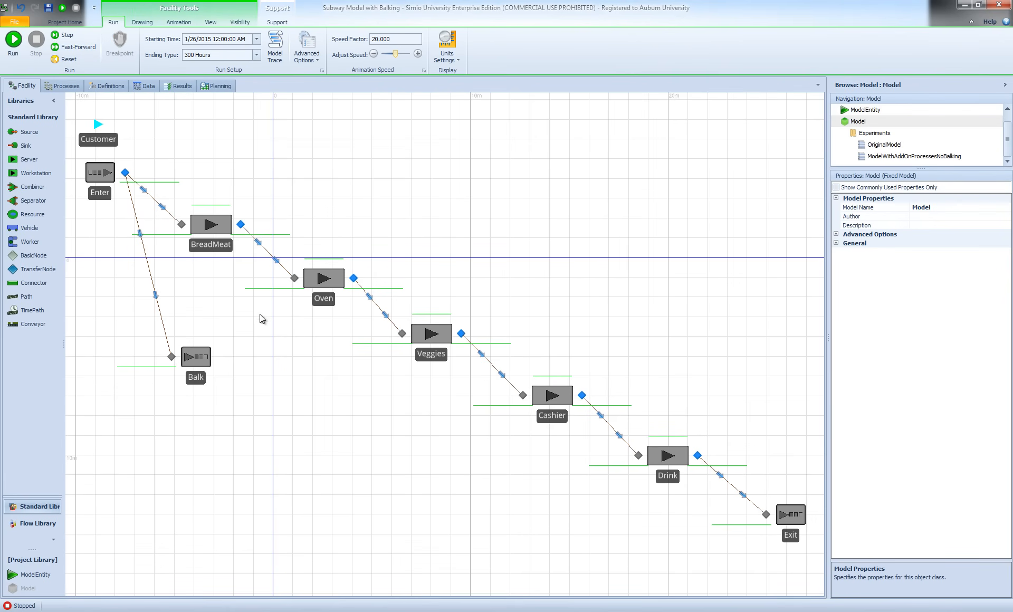
{"action": "left_click", "coordinate": [172, 356]}
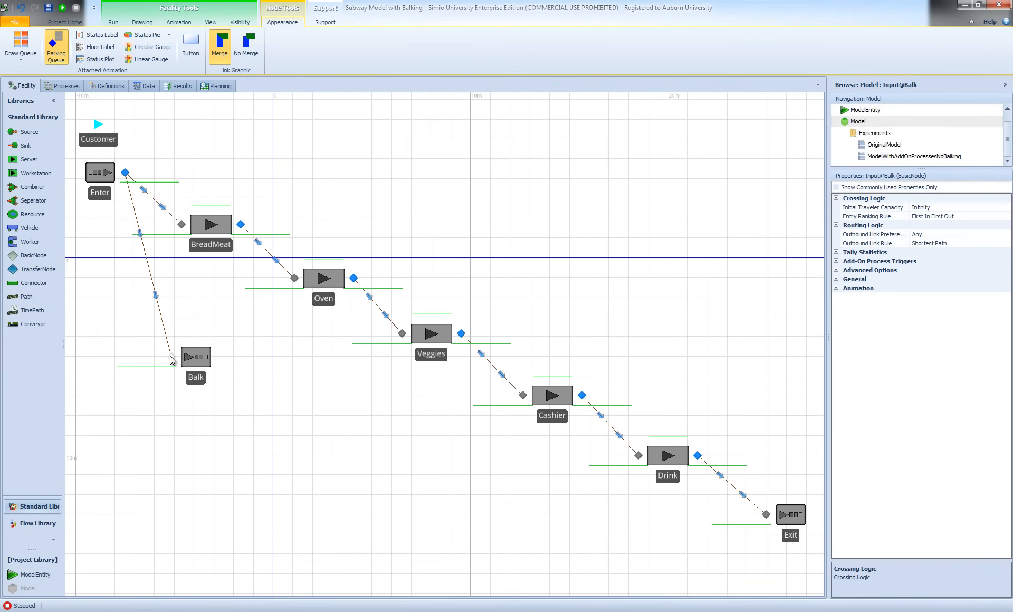
{"action": "left_click", "coordinate": [865, 261]}
{"action": "left_click", "coordinate": [836, 261]}
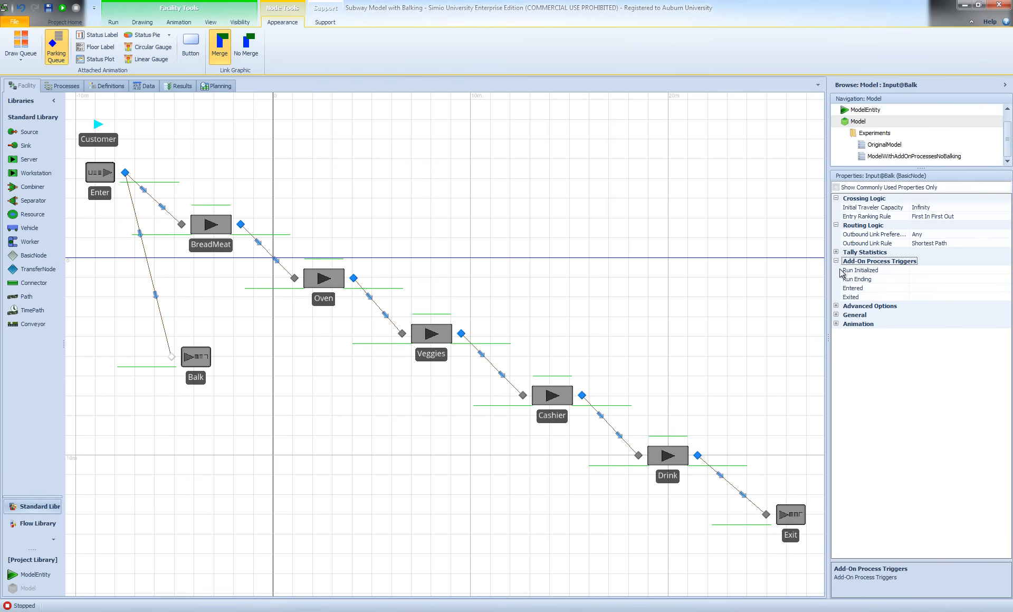
{"action": "left_click", "coordinate": [865, 290]}
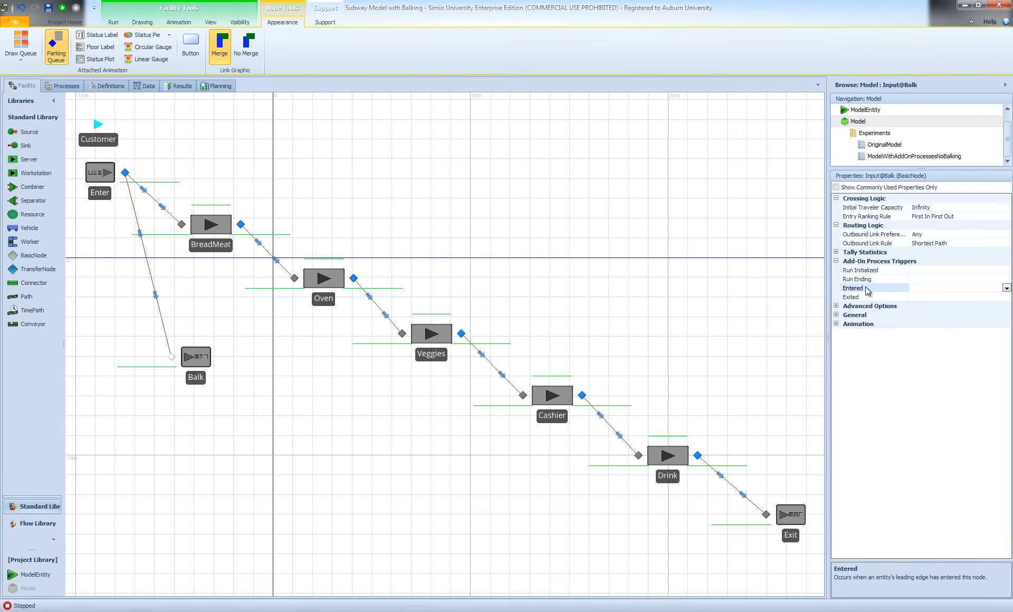
{"action": "left_click", "coordinate": [206, 360]}
{"action": "left_click", "coordinate": [836, 234]}
{"action": "left_click", "coordinate": [835, 235]}
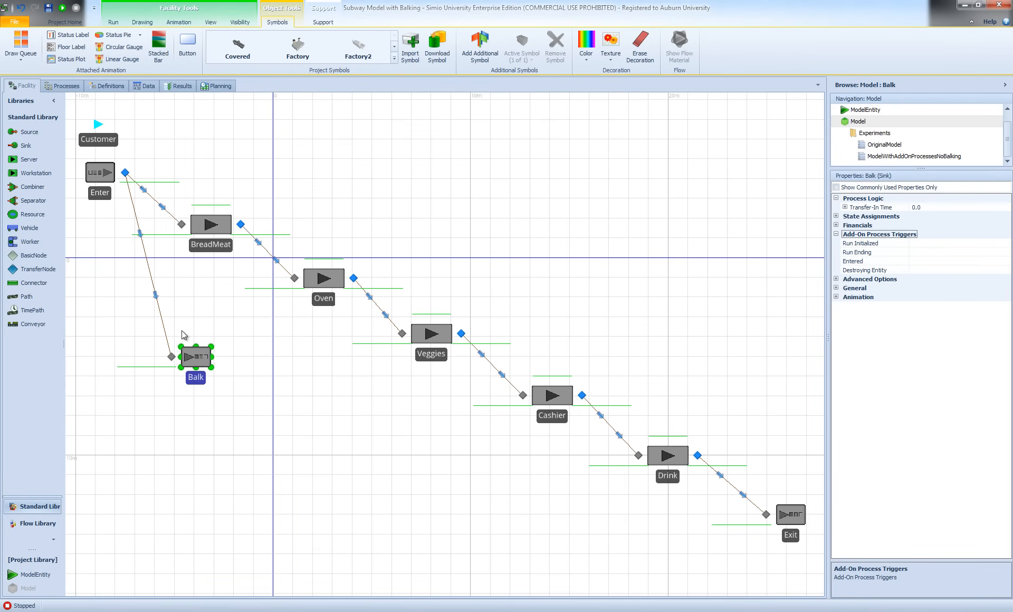
{"action": "left_click", "coordinate": [62, 85]}
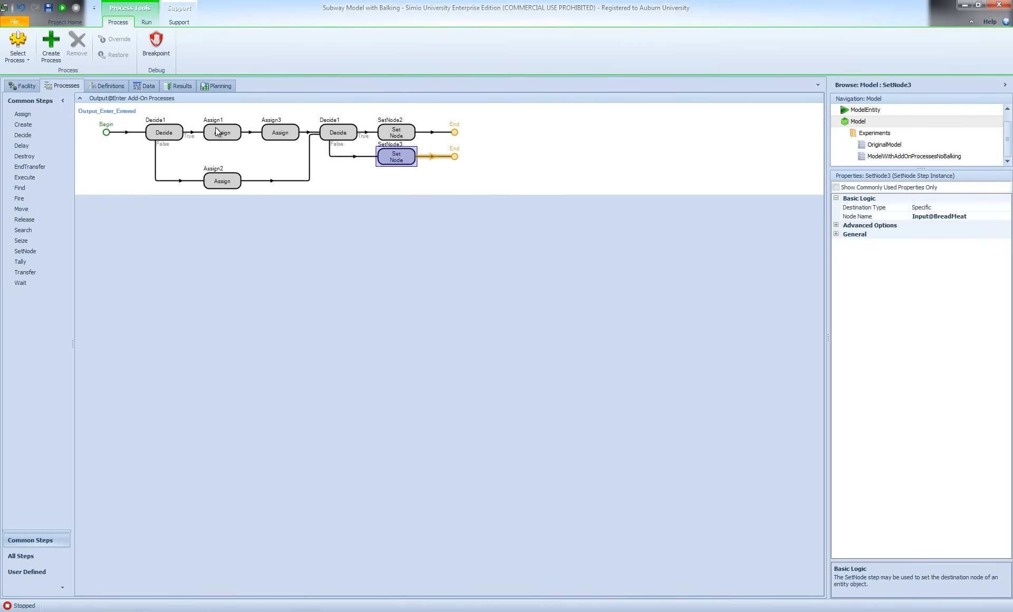
{"action": "left_click", "coordinate": [23, 86]}
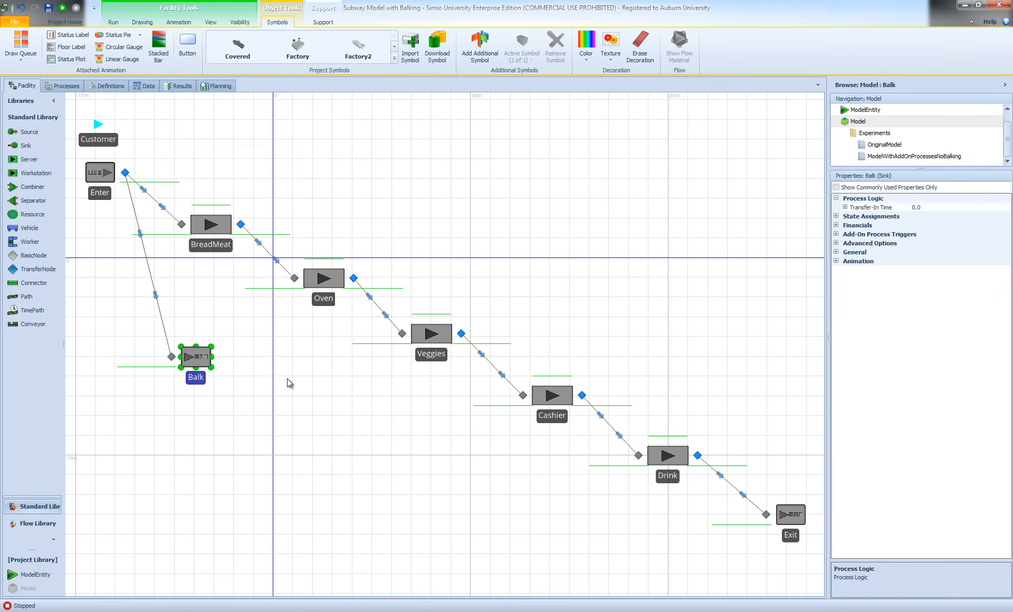
{"action": "left_click", "coordinate": [171, 357]}
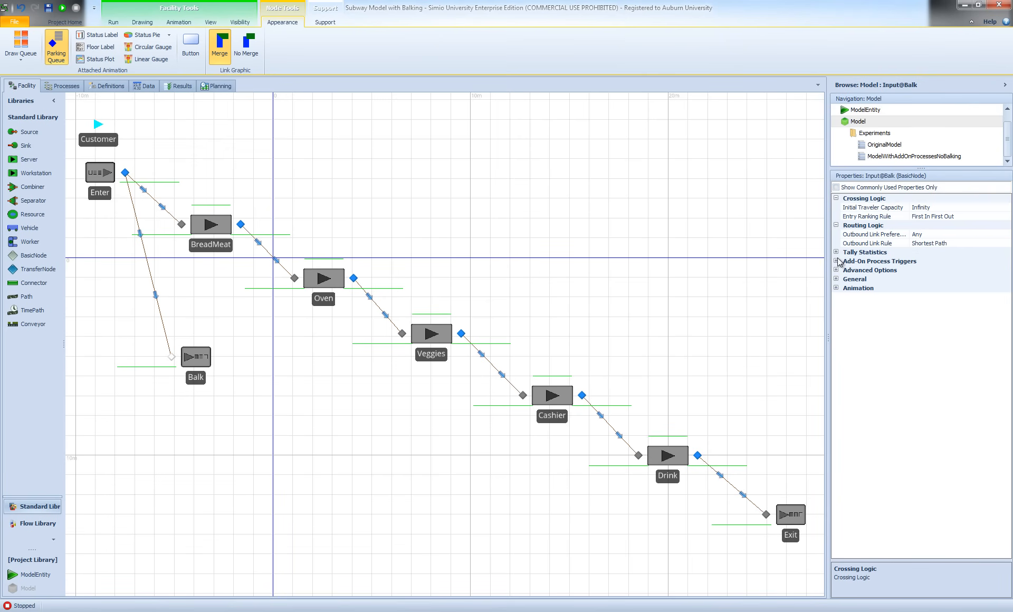
{"action": "left_click", "coordinate": [199, 360]}
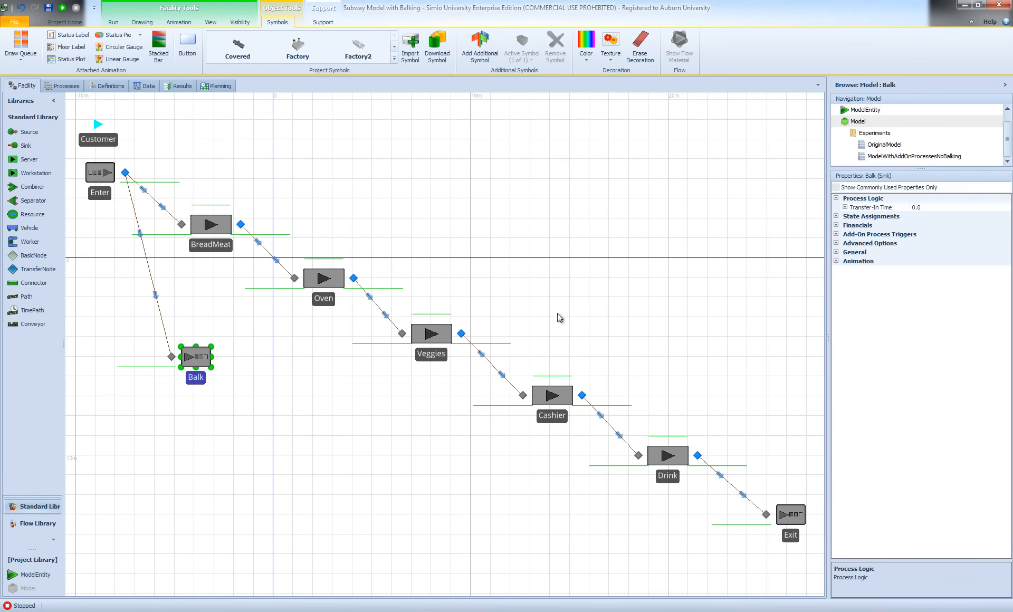
{"action": "left_click", "coordinate": [836, 216]}
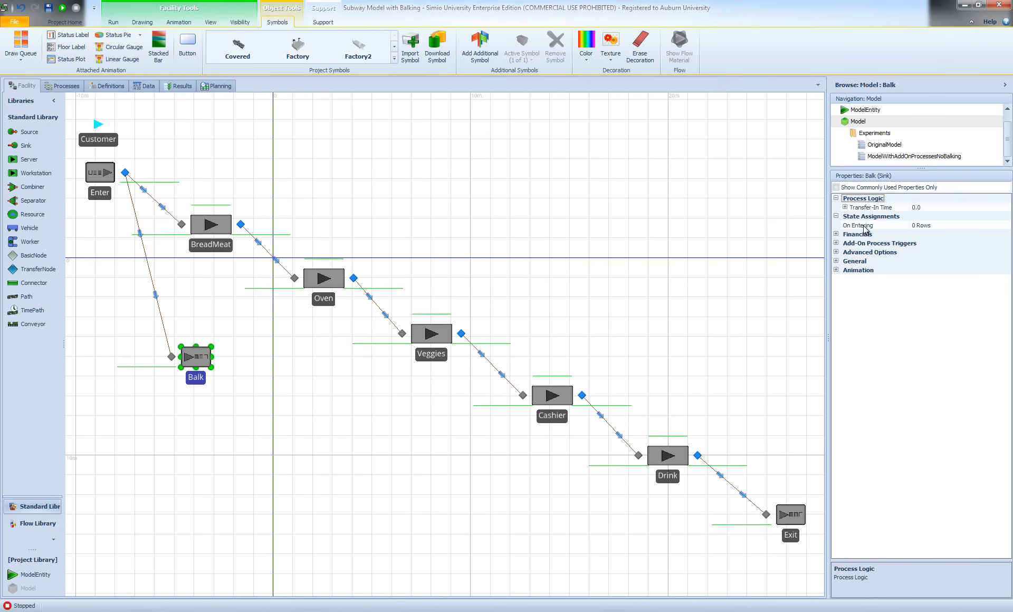
Add a third symbol to the Customer entity and color it black
{"action": "left_click", "coordinate": [98, 125]}
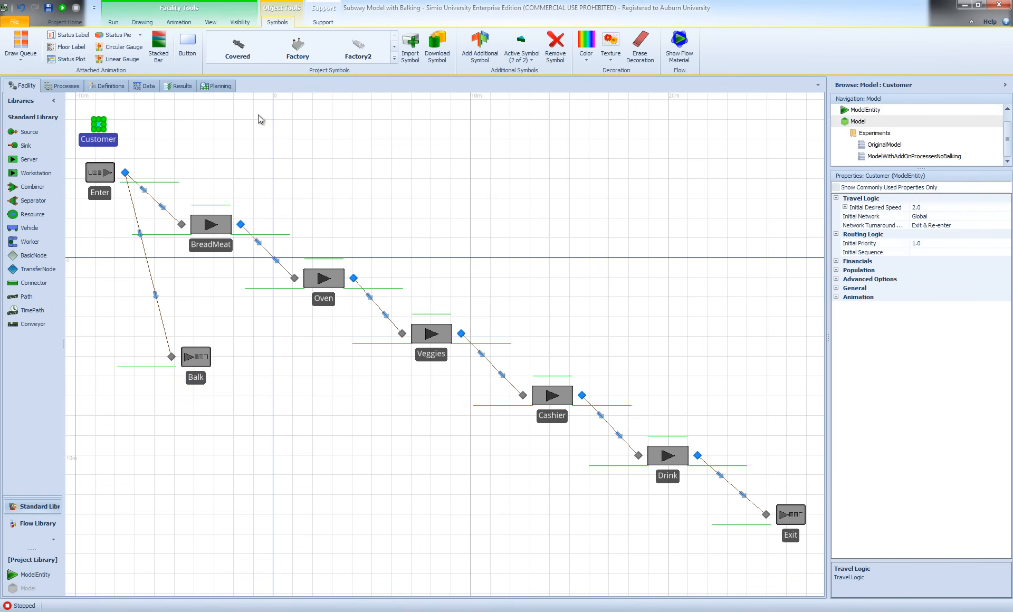
{"action": "left_click", "coordinate": [480, 55]}
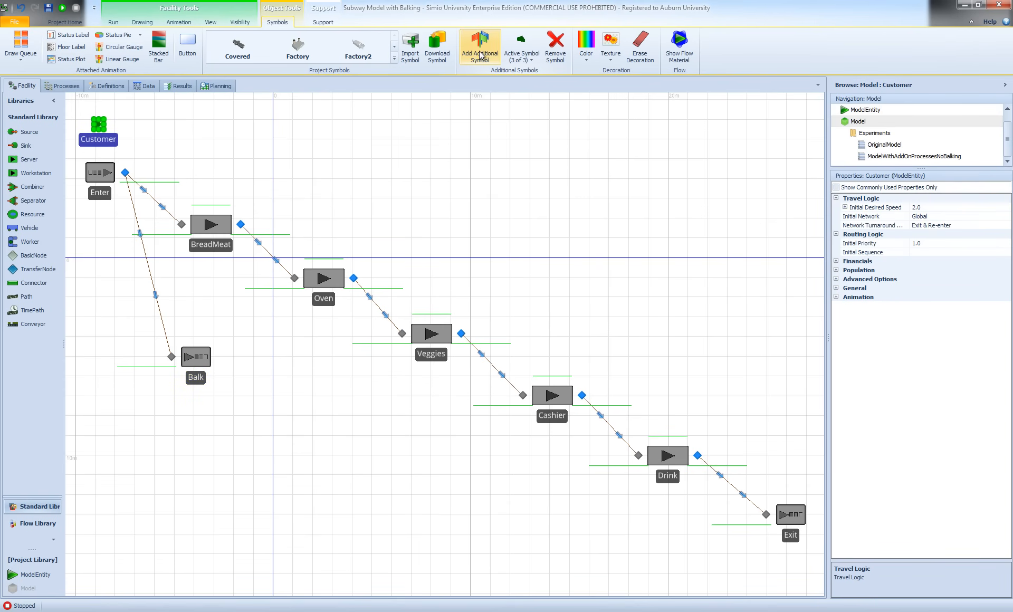
{"action": "left_click", "coordinate": [522, 56]}
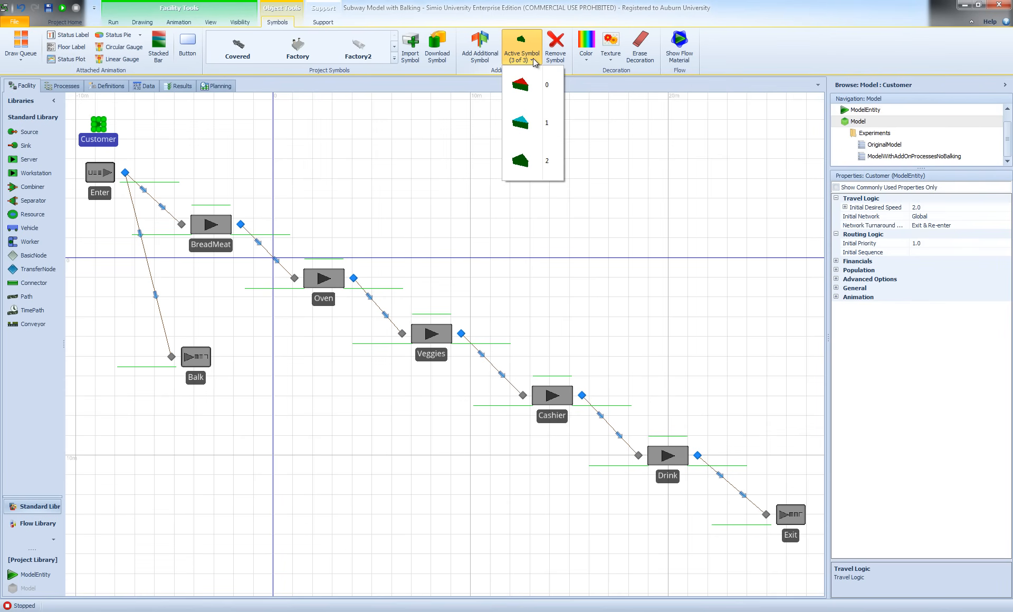
{"action": "left_click", "coordinate": [529, 162]}
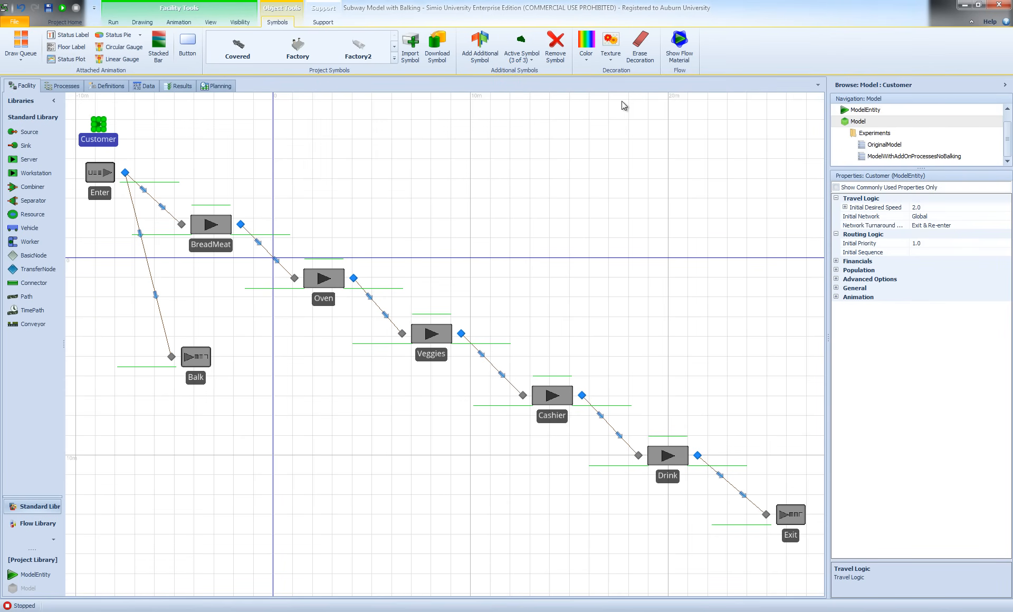
{"action": "left_click", "coordinate": [587, 59]}
{"action": "left_click_drag", "start_coordinate": [671, 87], "coordinate": [671, 82]}
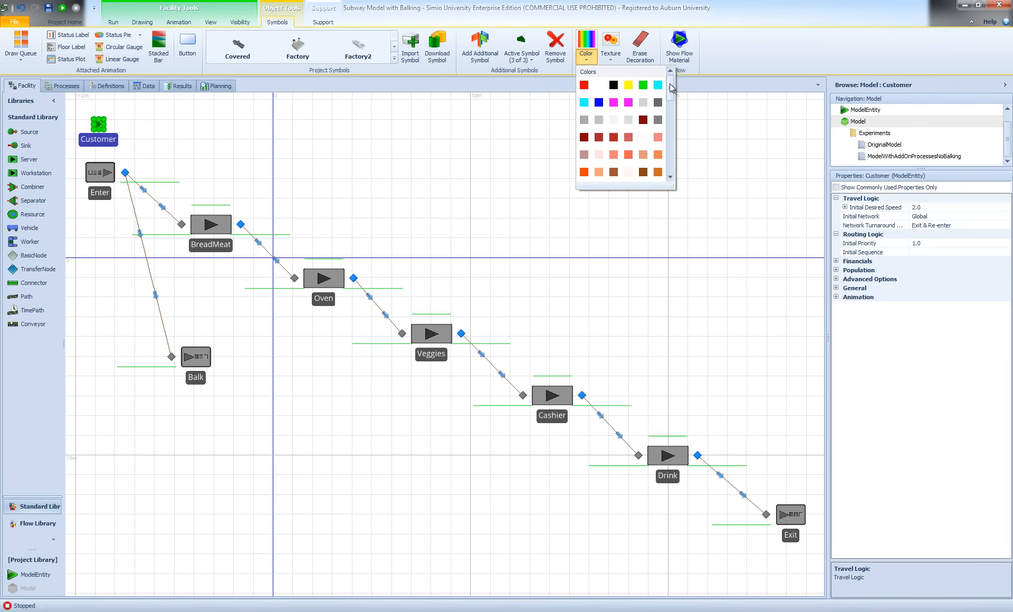
{"action": "left_click", "coordinate": [613, 85]}
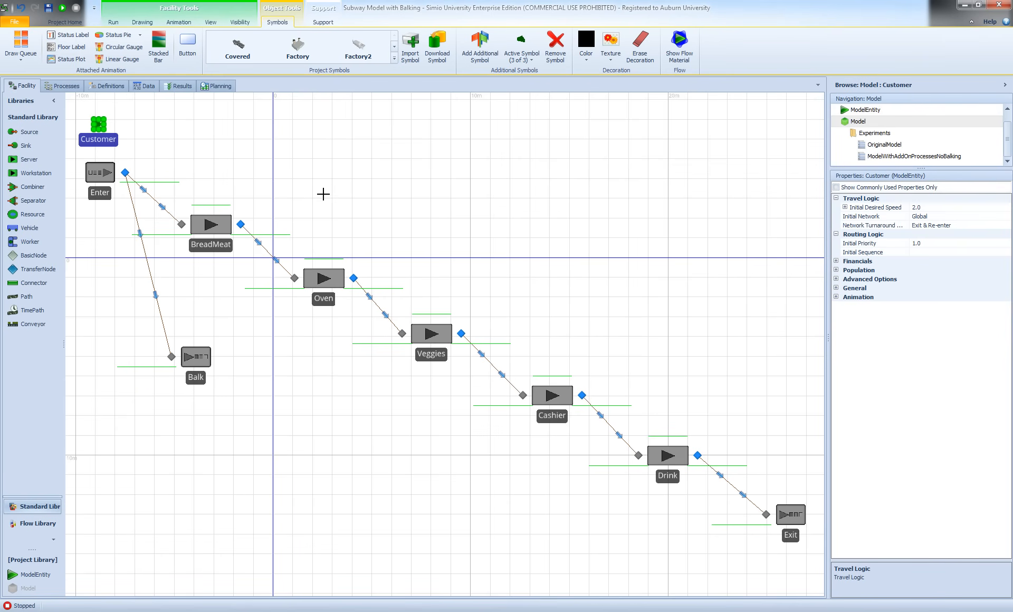
{"action": "left_click", "coordinate": [99, 124]}
{"action": "left_click", "coordinate": [334, 173]}
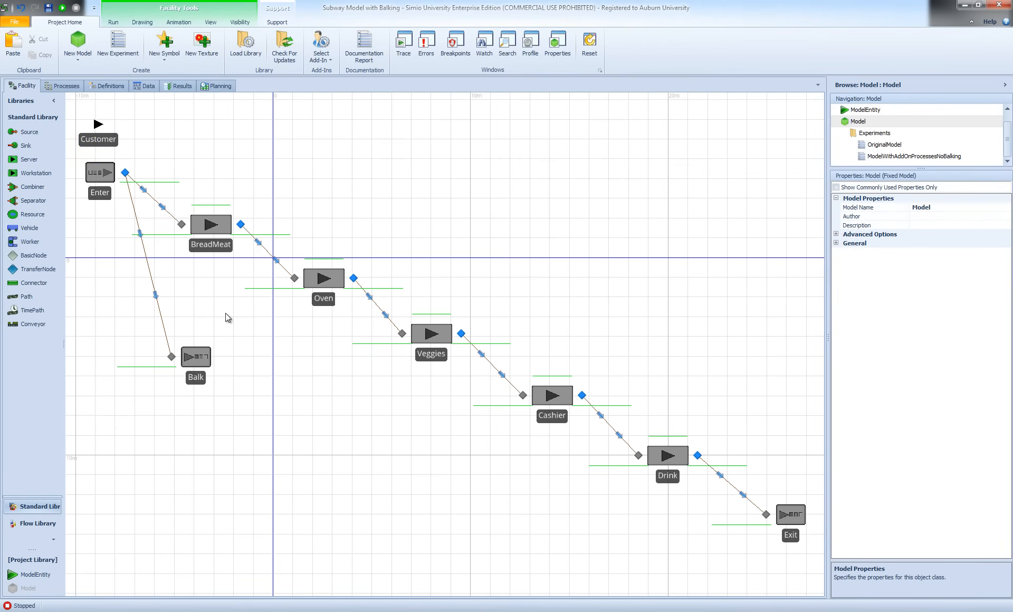
Add an On Entering state assignment to the Balk sink that sets ModelEntity.Picture to 2
{"action": "left_click", "coordinate": [195, 358]}
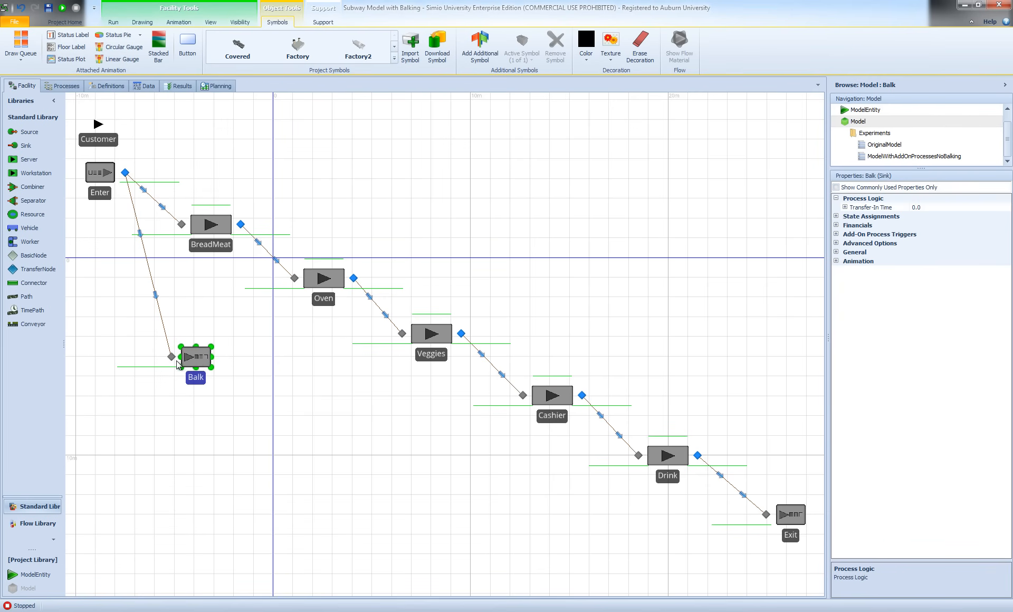
{"action": "left_click", "coordinate": [835, 215]}
{"action": "left_click", "coordinate": [961, 225]}
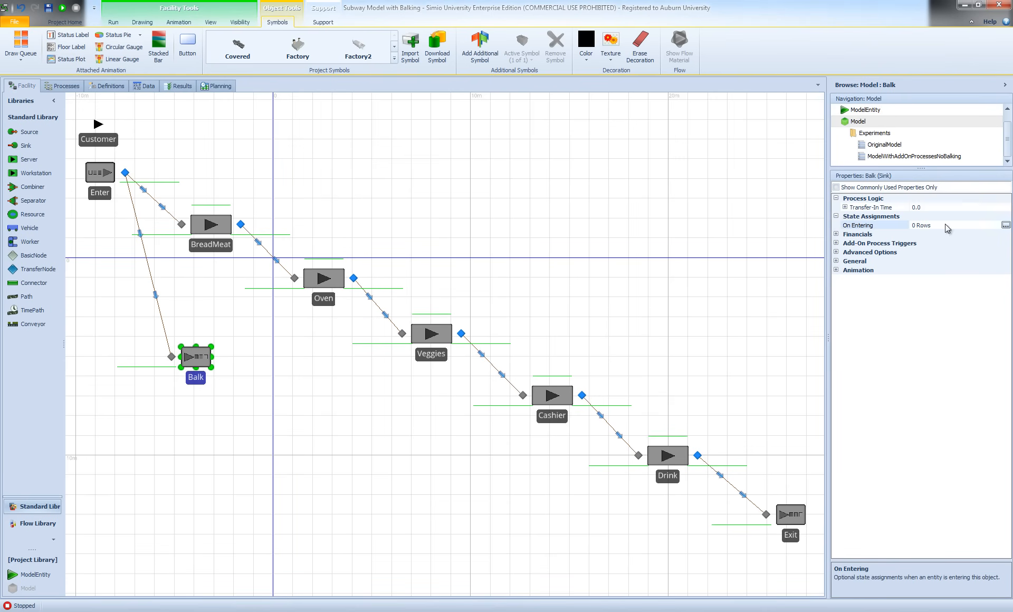
{"action": "left_click", "coordinate": [1006, 226]}
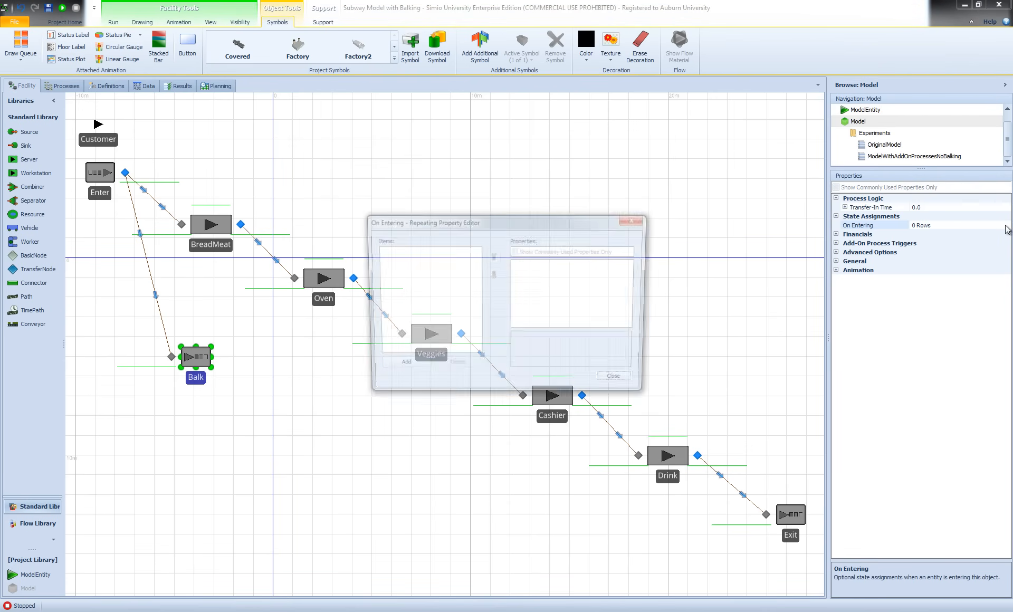
{"action": "left_click", "coordinate": [404, 365]}
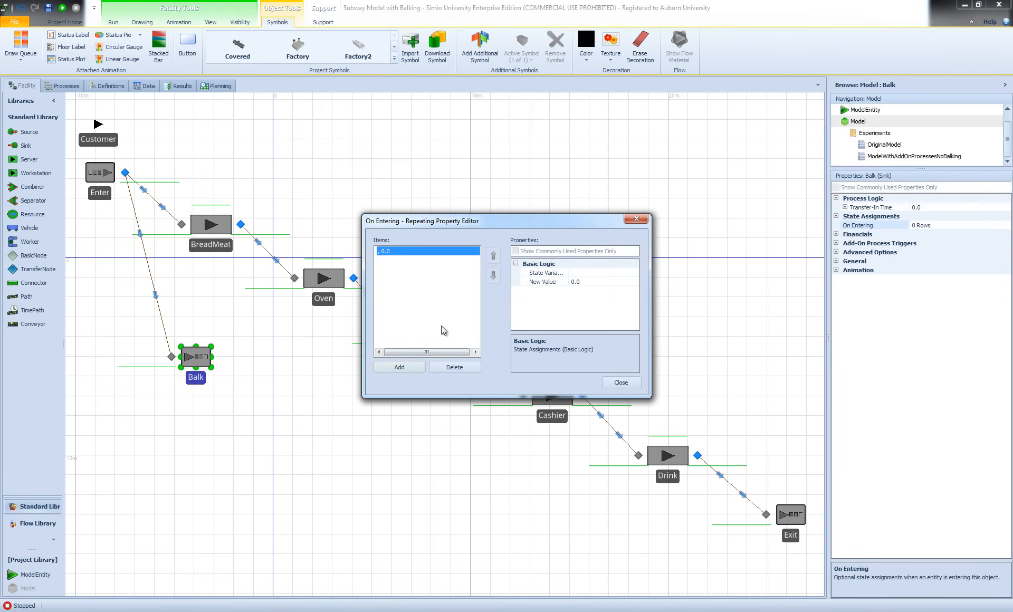
{"action": "left_click", "coordinate": [597, 272]}
{"action": "left_click", "coordinate": [634, 273]}
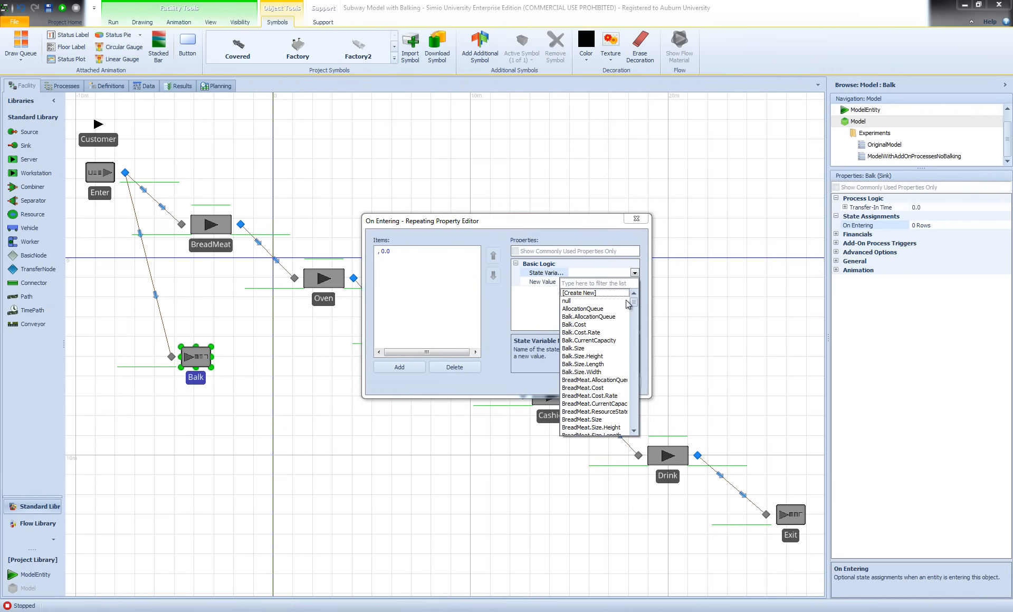
{"action": "left_click_drag", "start_coordinate": [636, 303], "coordinate": [634, 378]}
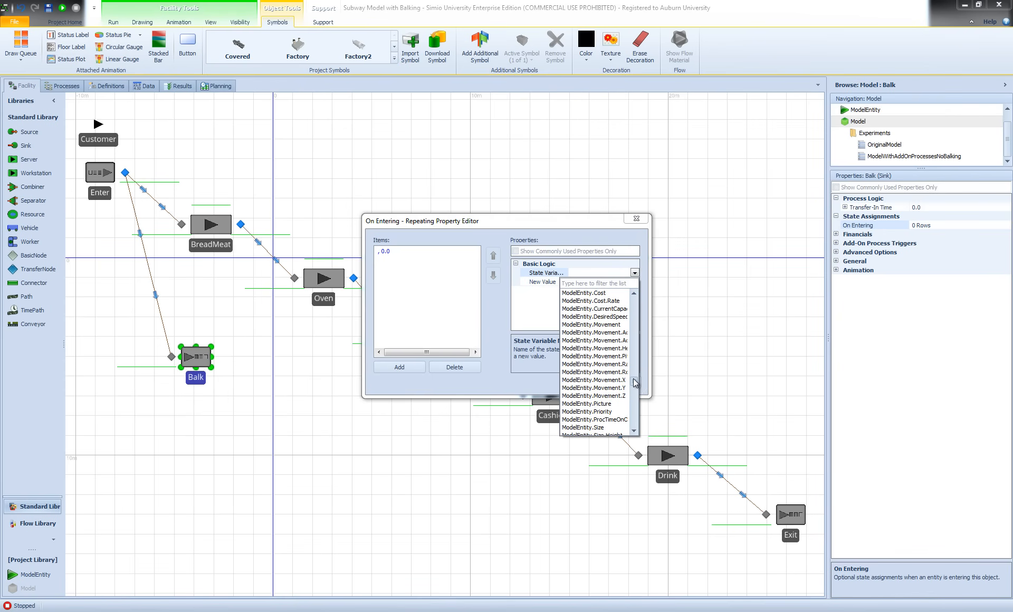
{"action": "left_click", "coordinate": [599, 407]}
{"action": "left_click", "coordinate": [594, 282]}
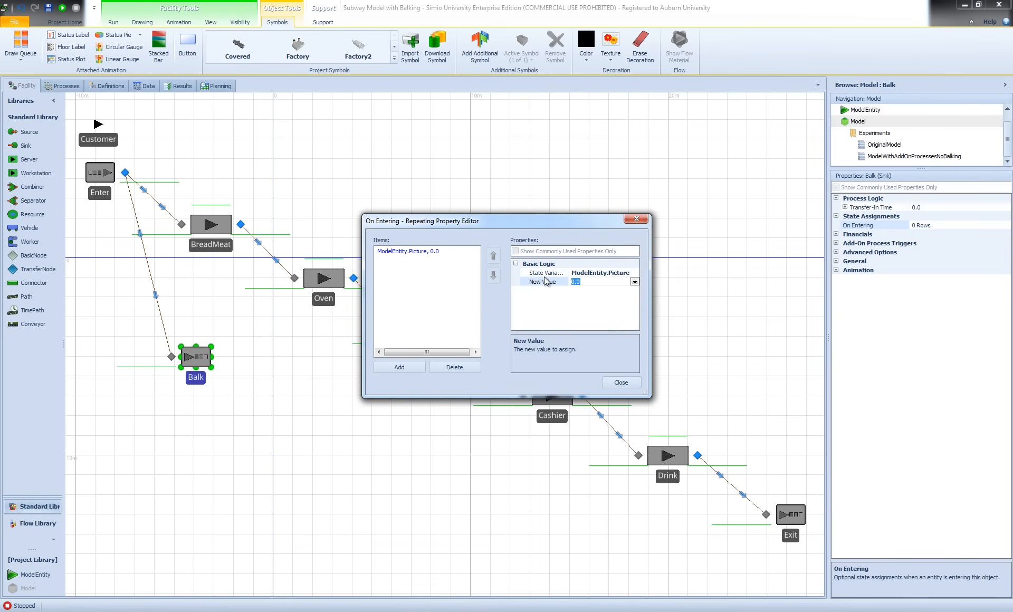
{"action": "type", "text": "2"}
{"action": "left_click", "coordinate": [621, 382]}
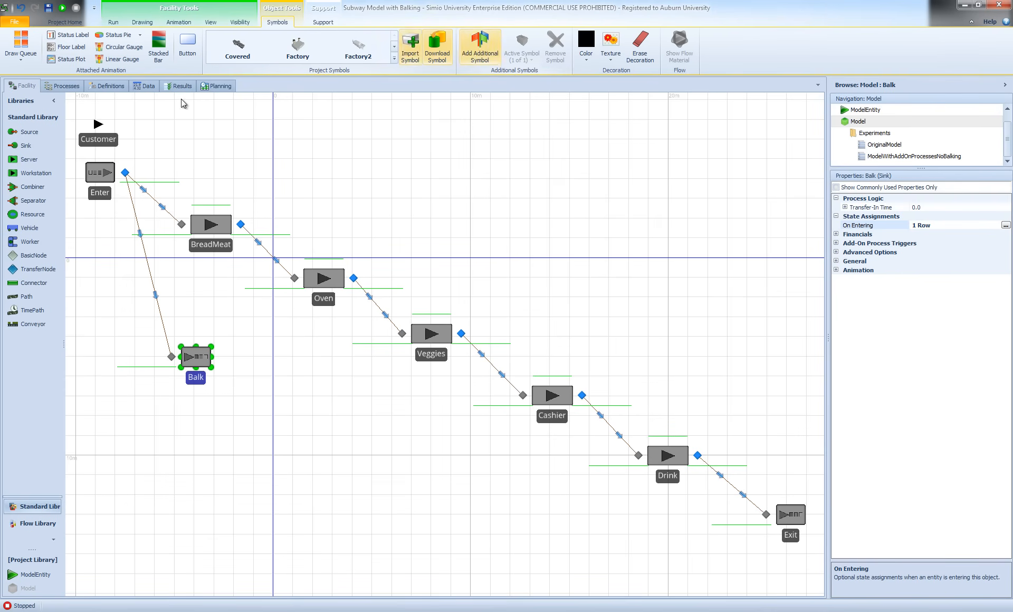
Check the Customer entity's symbol list for the index of the black symbol
{"action": "left_click", "coordinate": [98, 126]}
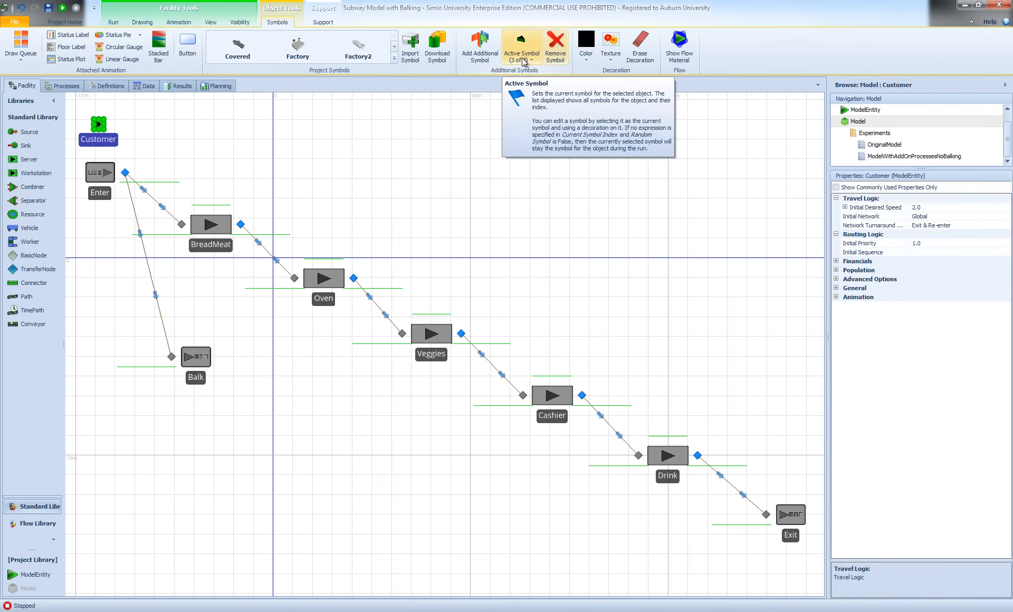
{"action": "left_click", "coordinate": [522, 53]}
{"action": "left_click", "coordinate": [548, 174]}
{"action": "left_click", "coordinate": [409, 224]}
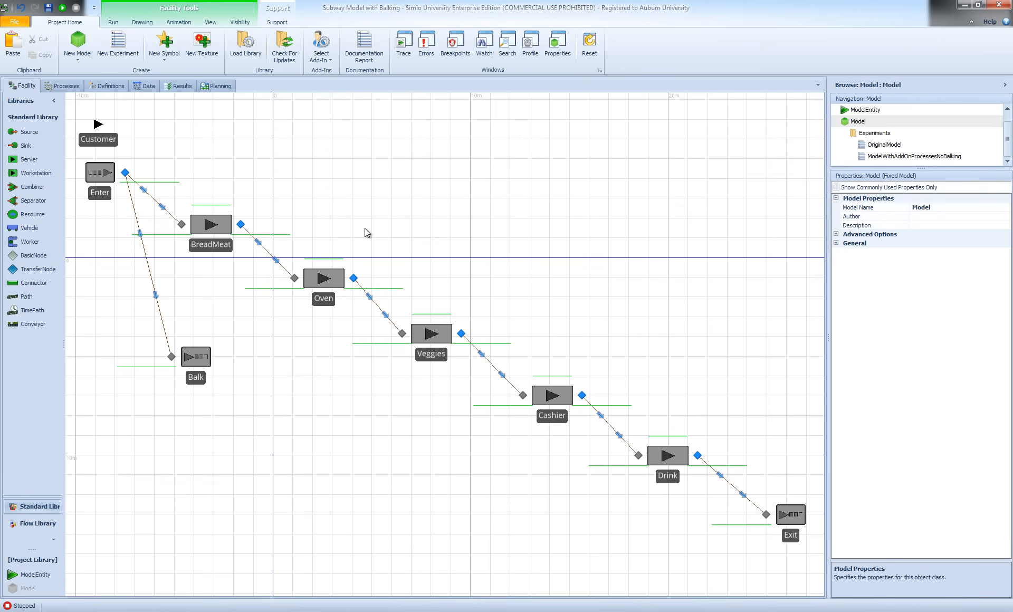
Set a breakpoint on the Balk sink's input node
{"action": "right_click", "coordinate": [173, 357]}
{"action": "left_click", "coordinate": [211, 364]}
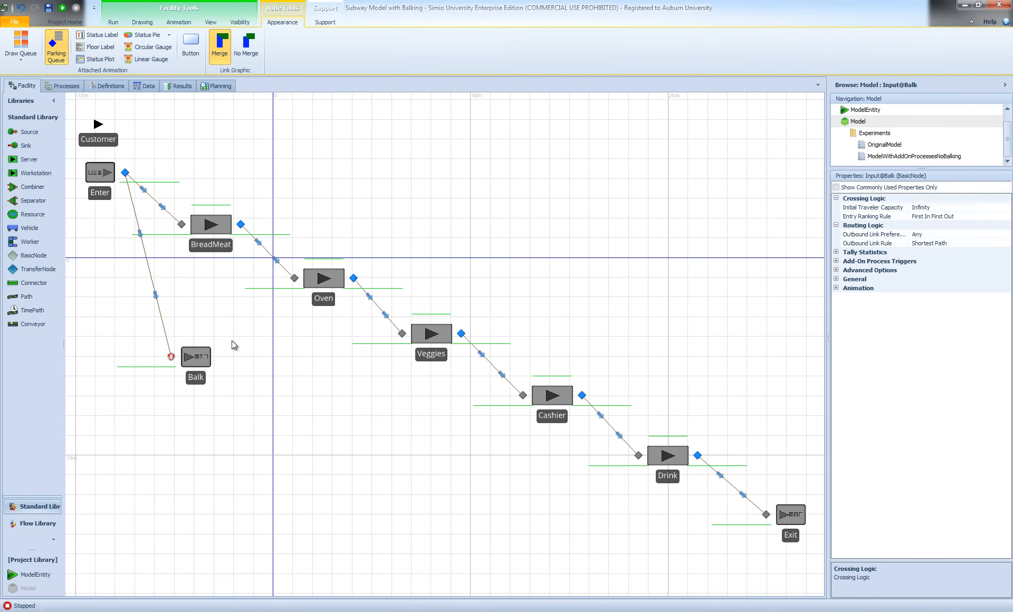
{"action": "left_click", "coordinate": [387, 211]}
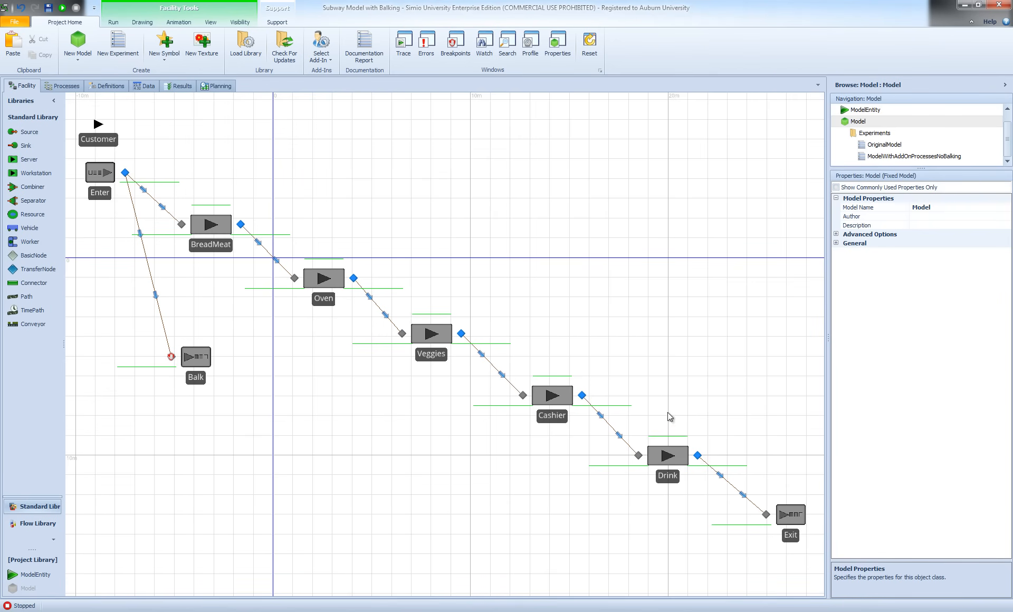
Run the model to the breakpoint at the Balk sink's input node and step the simulation forward from there
{"action": "left_click", "coordinate": [186, 358]}
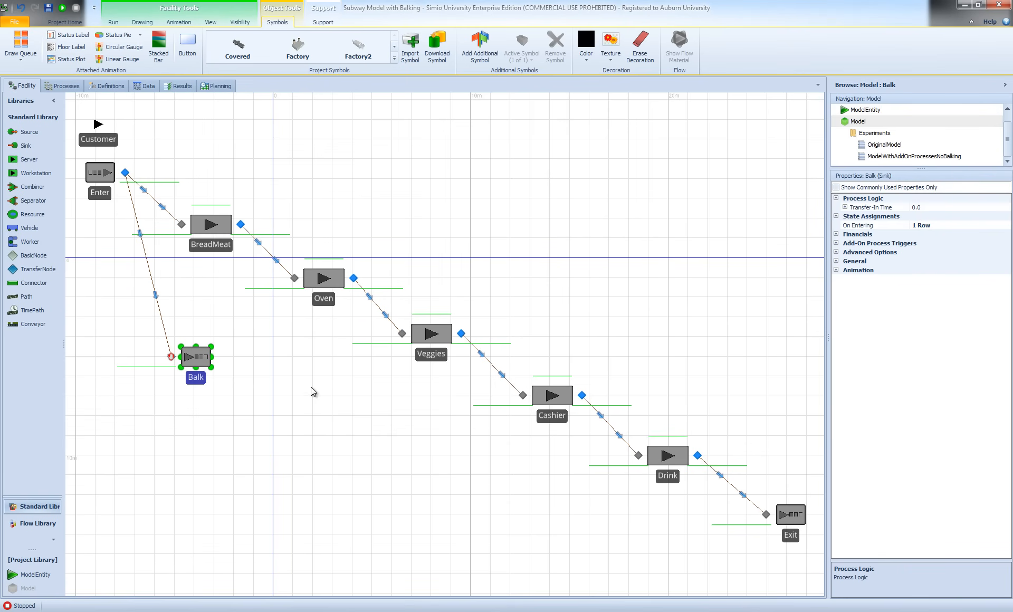
{"action": "left_click", "coordinate": [62, 8]}
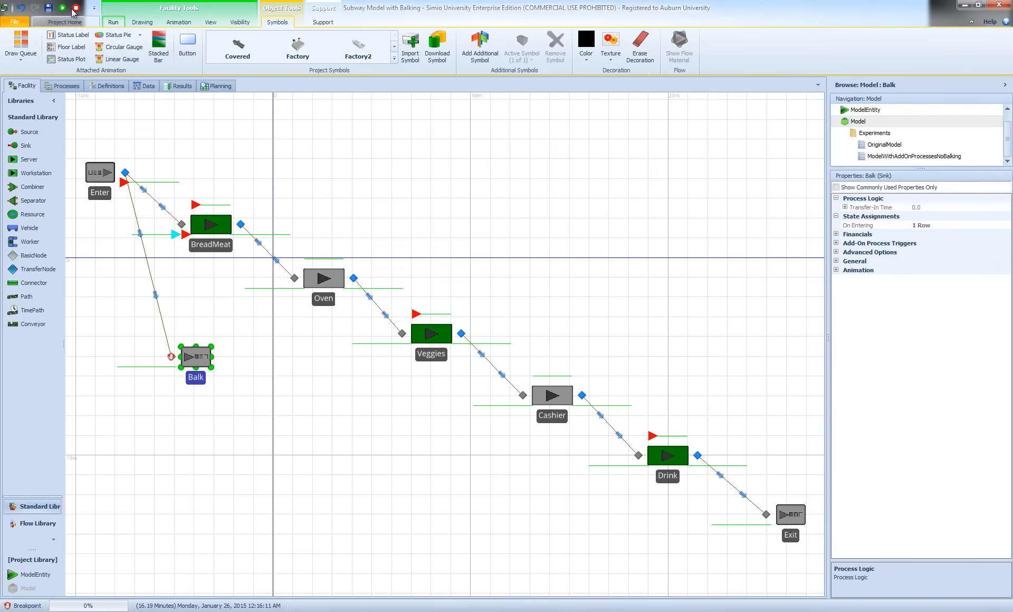
{"action": "left_click", "coordinate": [112, 23]}
{"action": "left_click", "coordinate": [74, 36]}
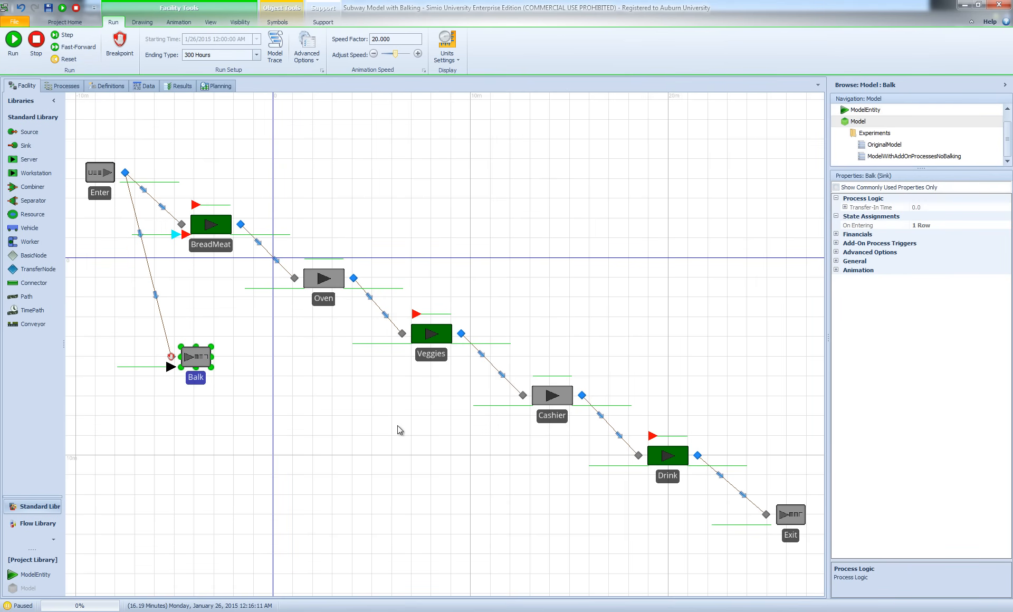
Examine the expression of the balking Decide step in the Enter output node's process and compare it with the paused facility
{"action": "left_click", "coordinate": [62, 86]}
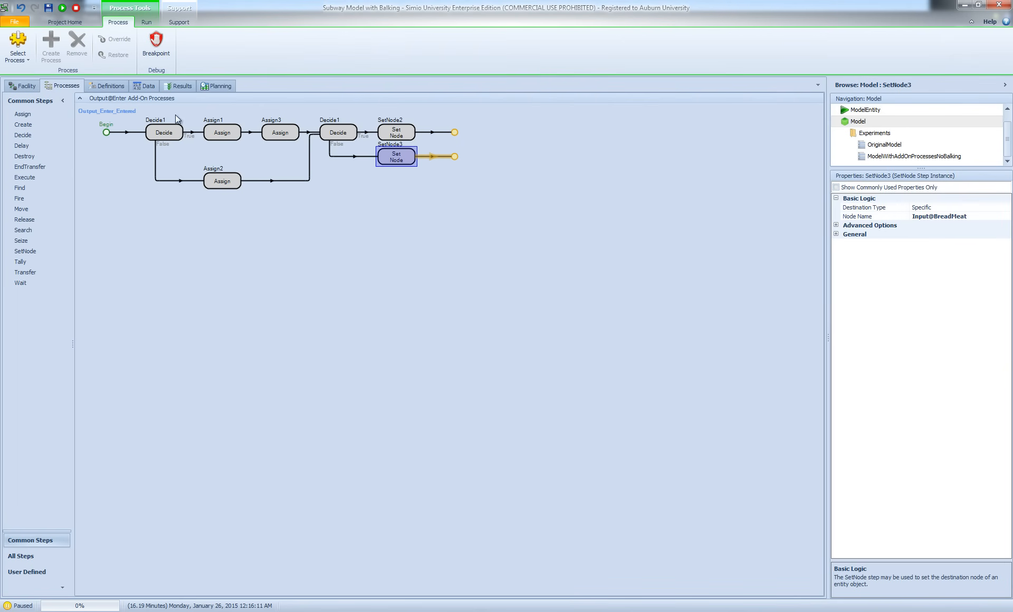
{"action": "left_click", "coordinate": [341, 132]}
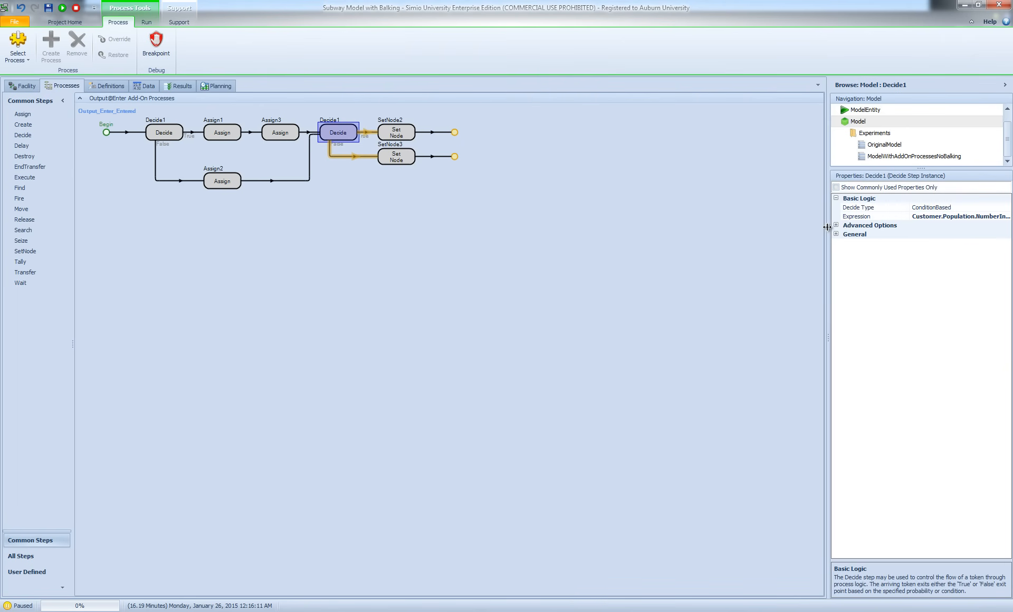
{"action": "left_click_drag", "start_coordinate": [723, 227], "coordinate": [724, 227]}
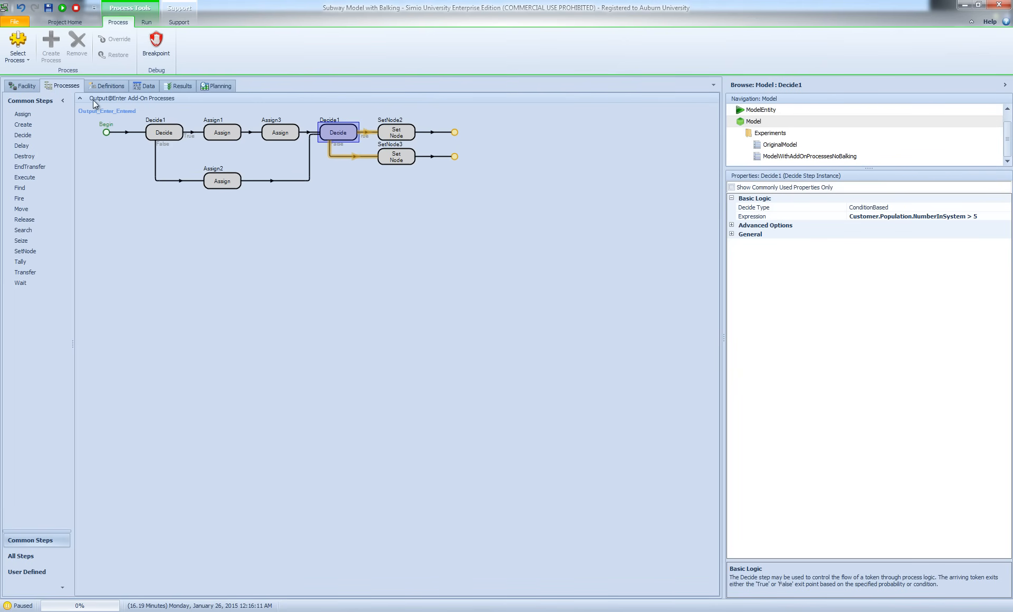
{"action": "left_click", "coordinate": [38, 86]}
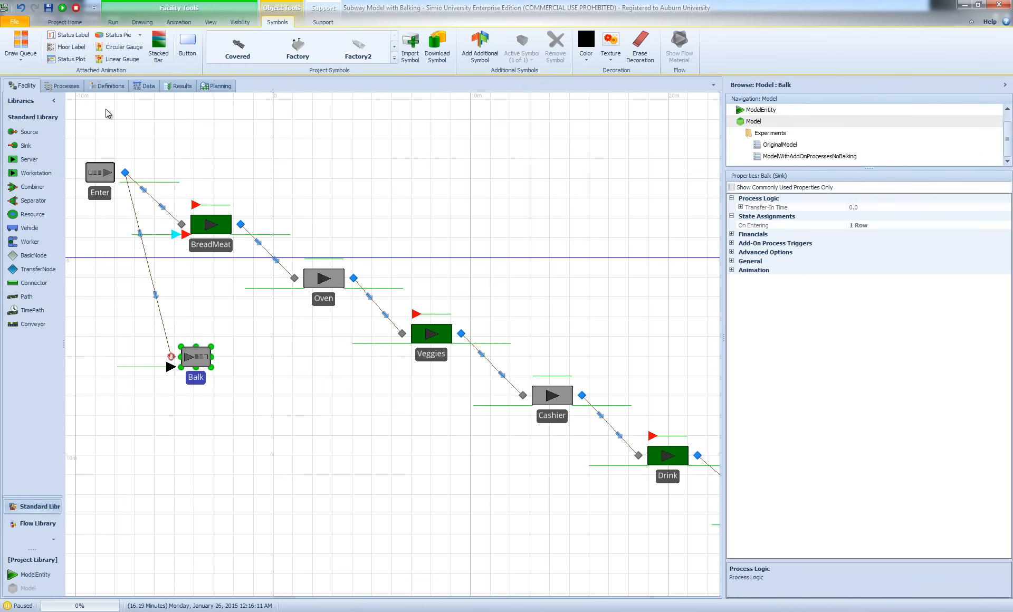
{"action": "left_click", "coordinate": [71, 87]}
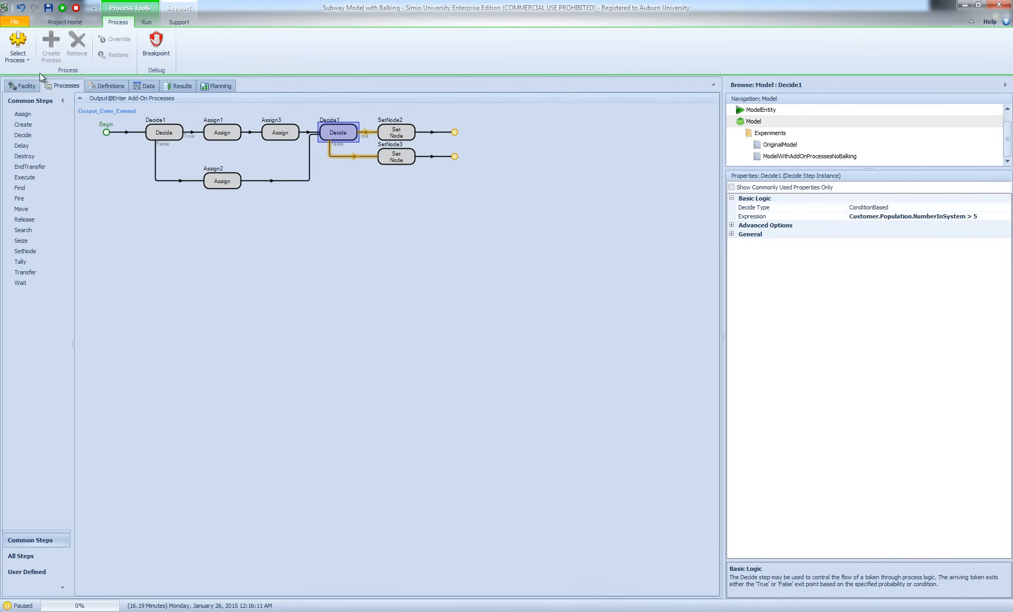
Stop the run and edit the NumberInSystem threshold in the balking Decide step's expression
{"action": "left_click", "coordinate": [76, 8]}
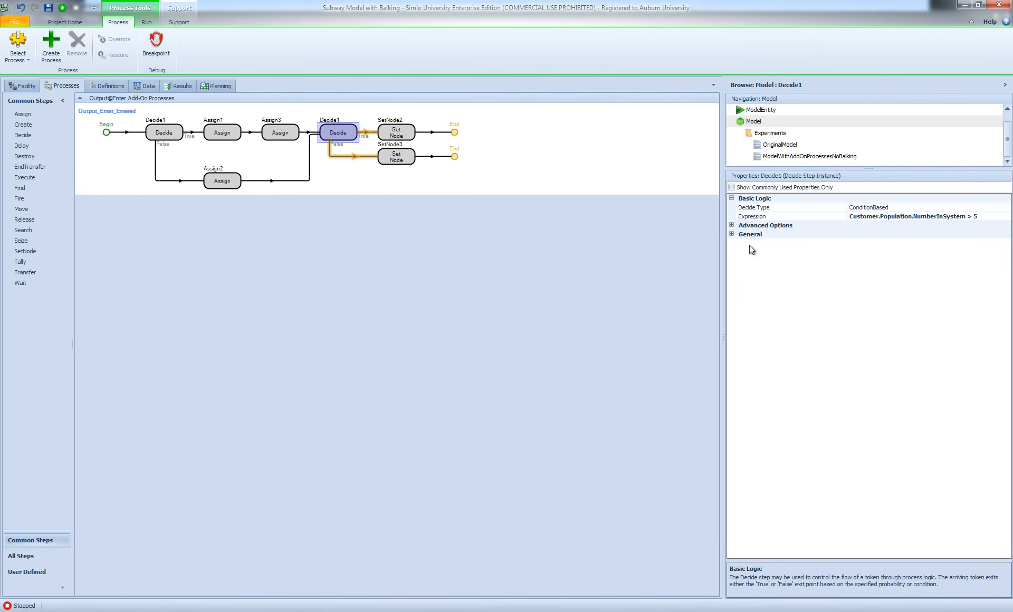
{"action": "left_click", "coordinate": [984, 216]}
{"action": "left_click_drag", "start_coordinate": [984, 216], "coordinate": [973, 216]}
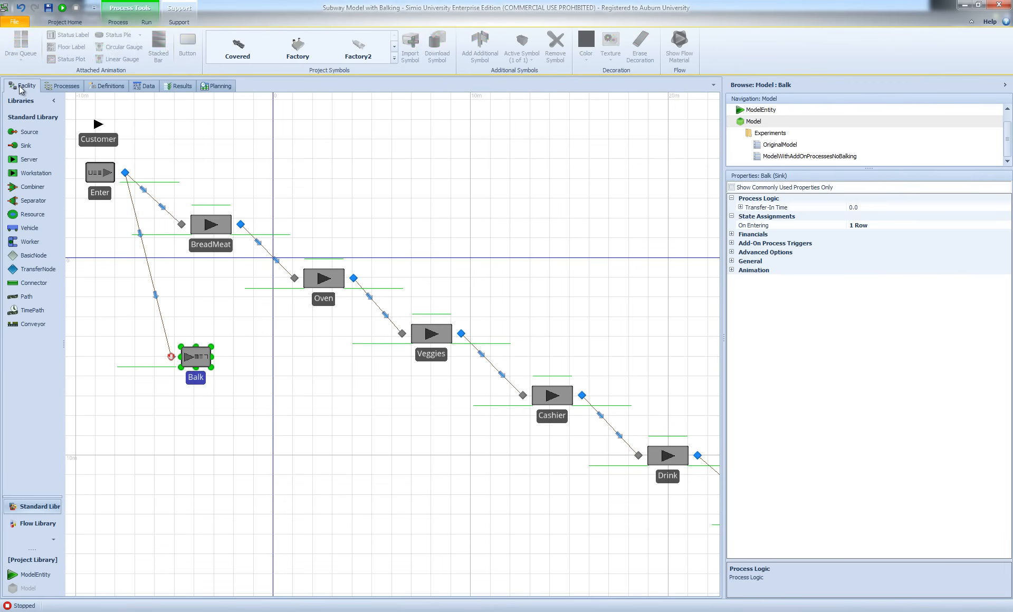
{"action": "left_click", "coordinate": [24, 86]}
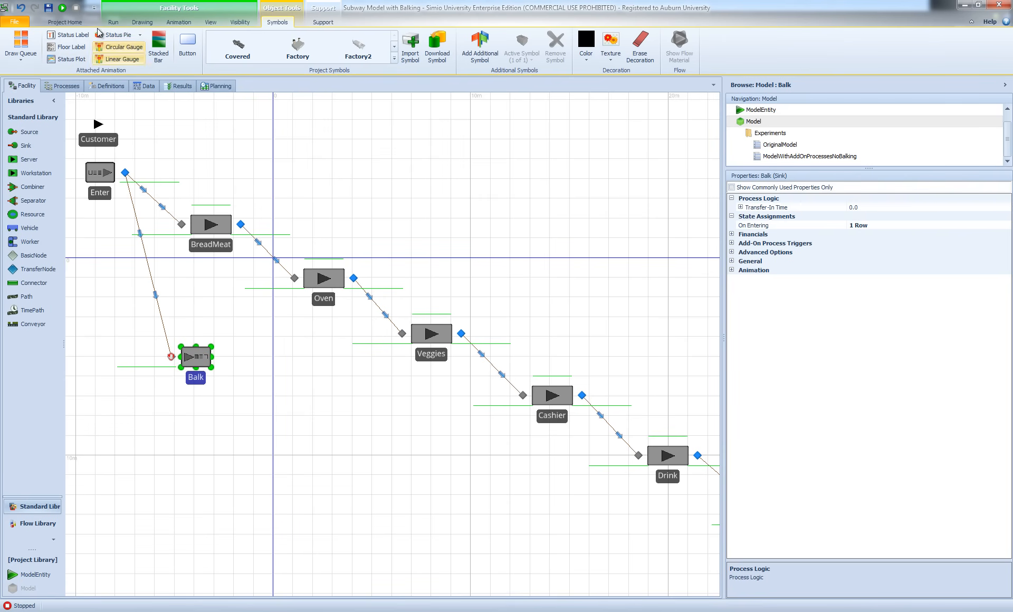
Run the model to the Balk breakpoint and step forward, repeating this for the next balking customer
{"action": "left_click", "coordinate": [62, 8]}
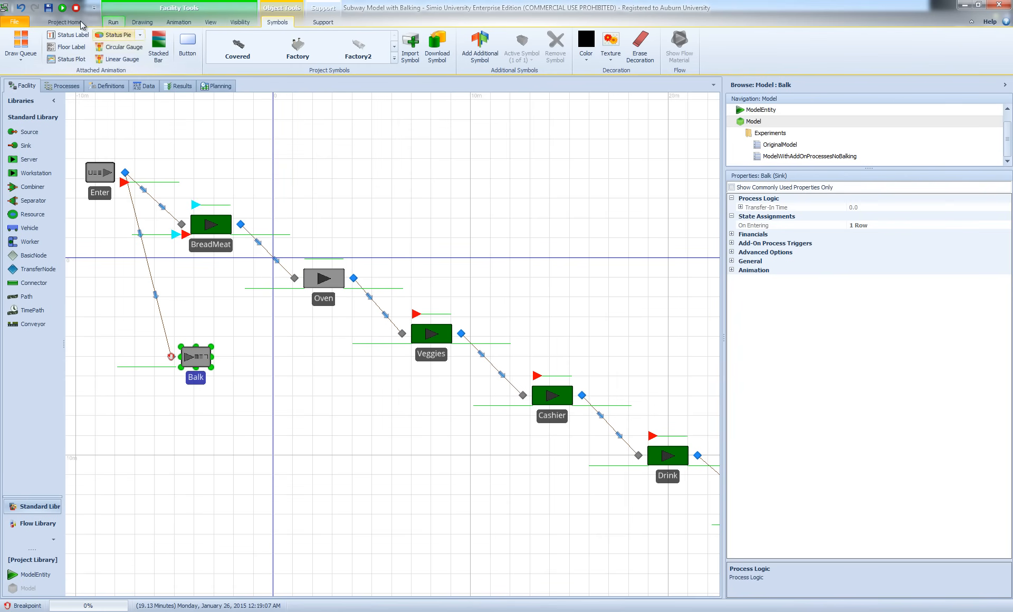
{"action": "left_click", "coordinate": [113, 22]}
{"action": "left_click", "coordinate": [67, 36]}
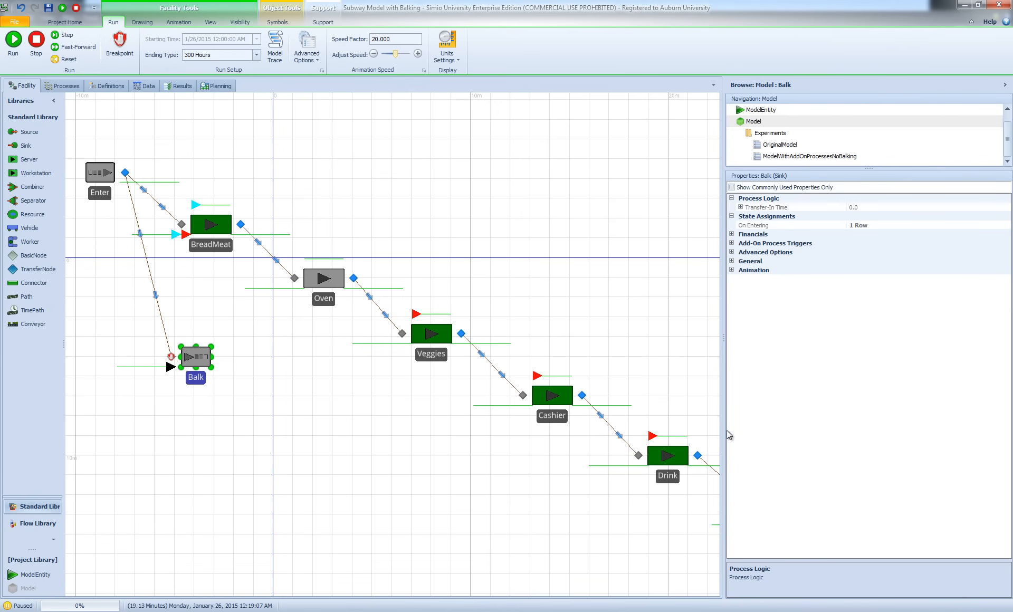
{"action": "left_click_drag", "start_coordinate": [726, 429], "coordinate": [818, 430]}
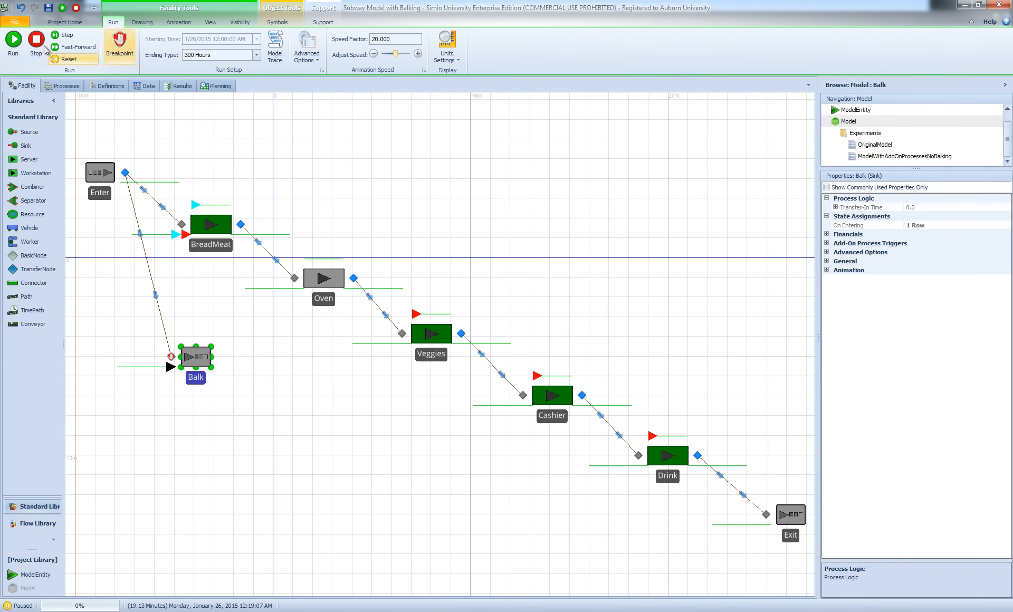
{"action": "left_click", "coordinate": [14, 42]}
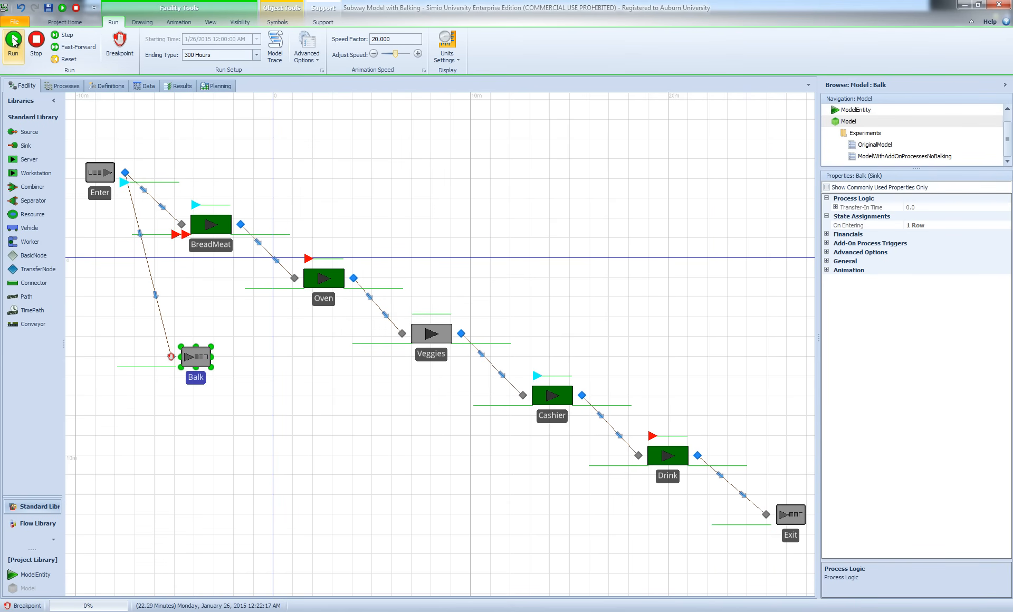
{"action": "left_click", "coordinate": [71, 35]}
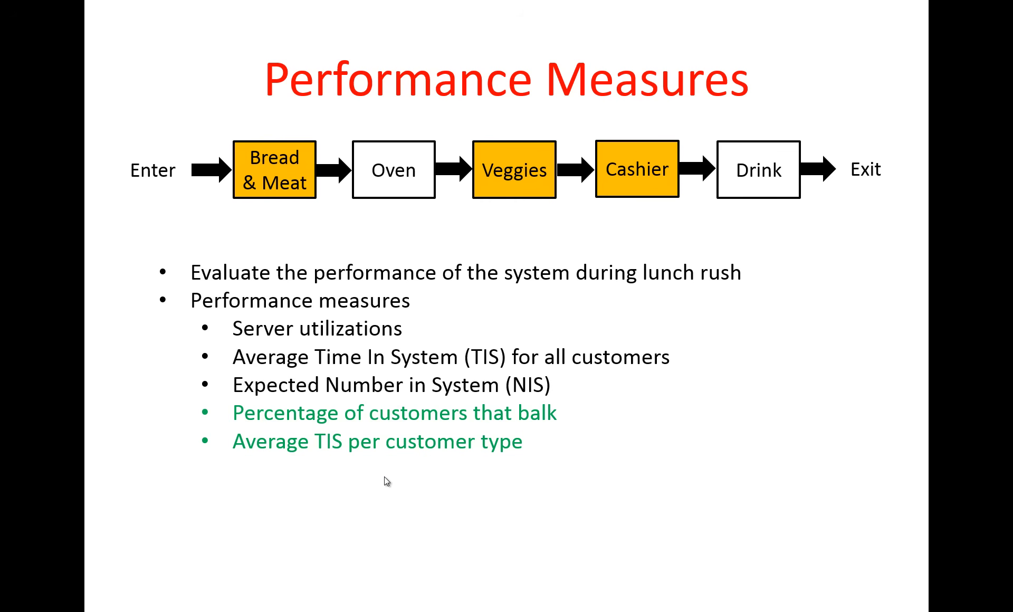
Switch from the slides back to Simio and filter the results pivot grid to the TimeInSystem data item only
{"action": "key", "text": "alt+Tab"}
{"action": "key", "text": "alt+Tab"}
{"action": "key", "text": "alt+shift+Tab"}
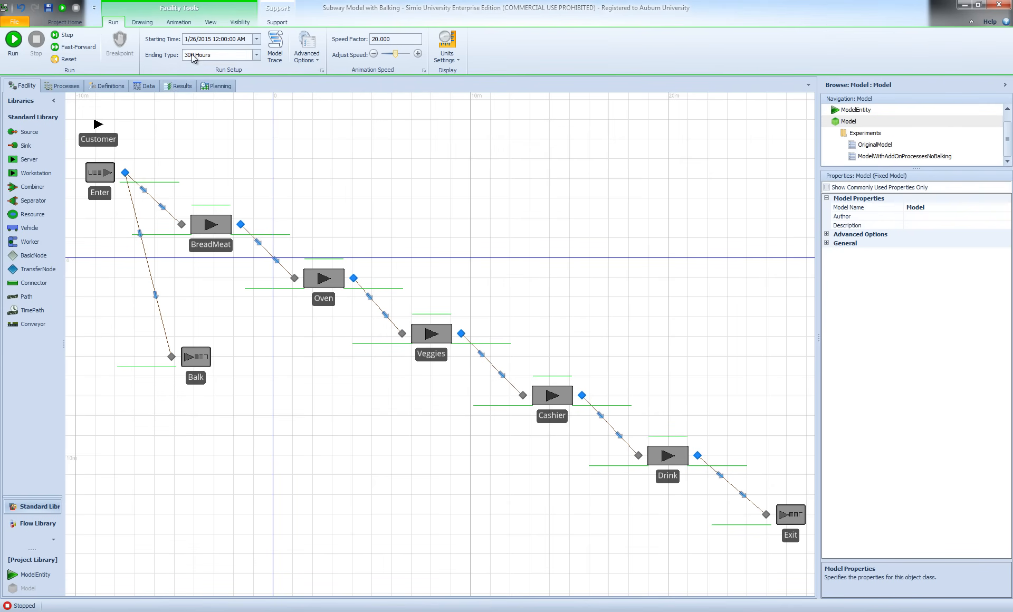
{"action": "left_click", "coordinate": [179, 86]}
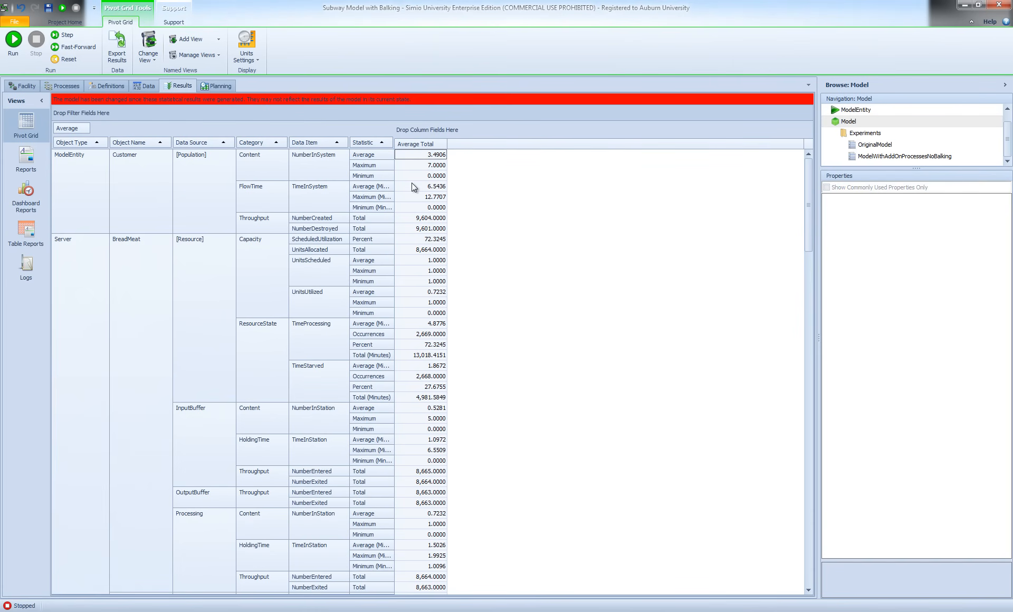
{"action": "left_click", "coordinate": [344, 141]}
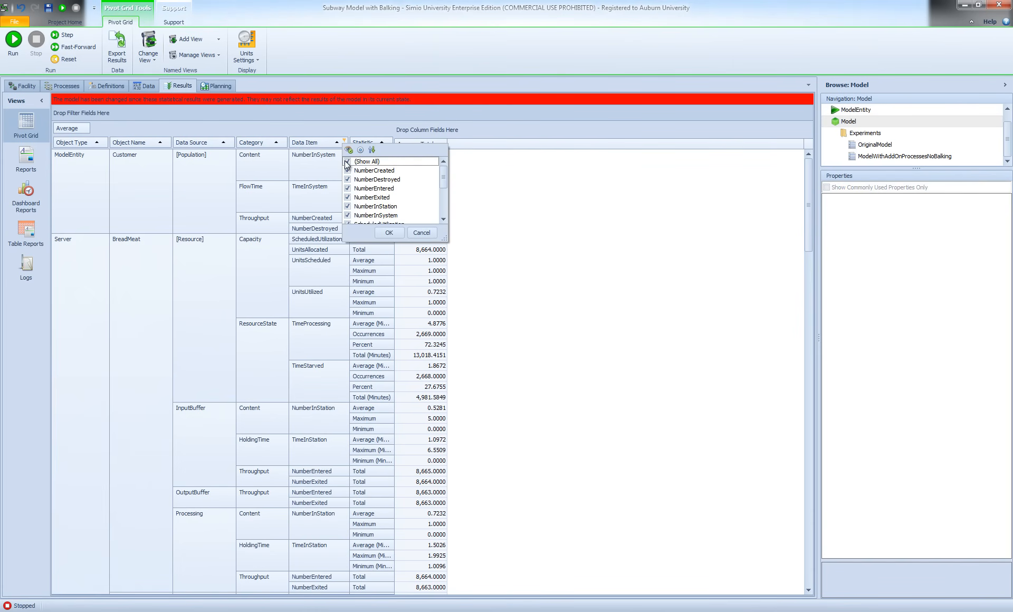
{"action": "scroll", "coordinate": [358, 193], "scroll_direction": "down", "scroll_amount": 2}
{"action": "left_click", "coordinate": [348, 189]}
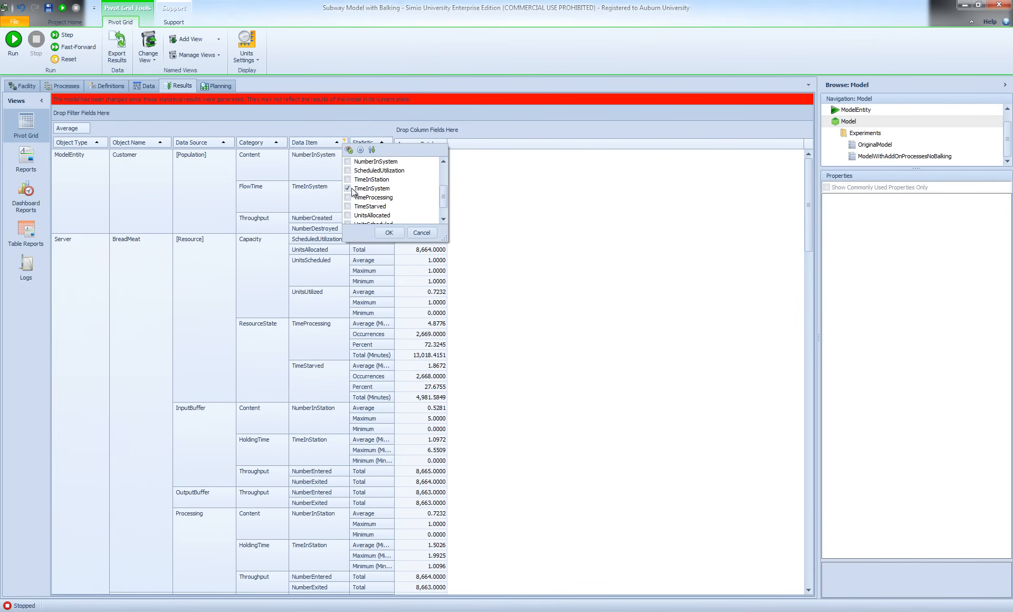
{"action": "left_click", "coordinate": [386, 232]}
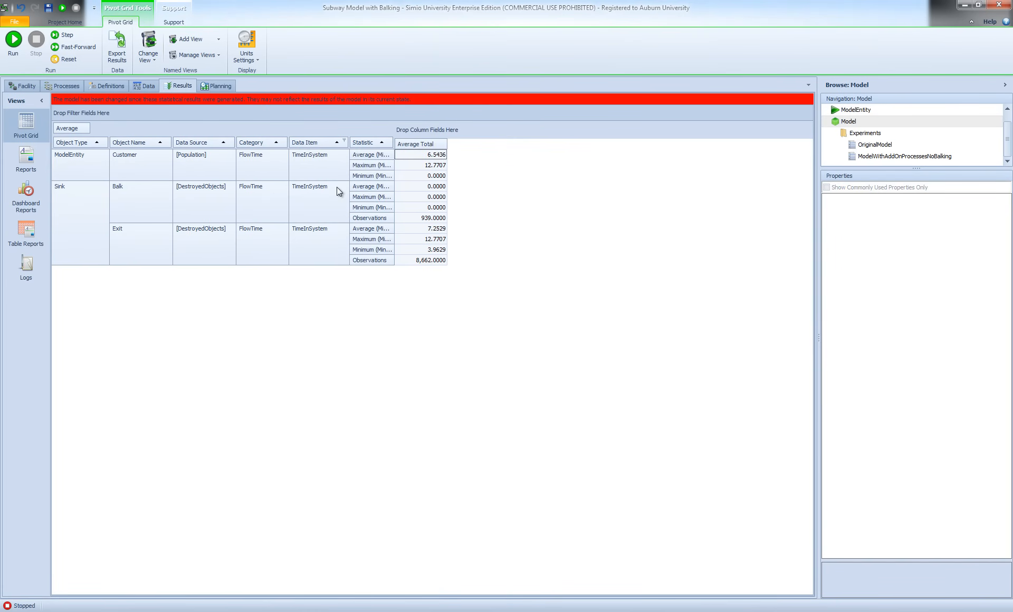
Filter the pivot grid's statistics to show only Average (Minutes)
{"action": "left_click", "coordinate": [390, 142]}
{"action": "left_click", "coordinate": [393, 161]}
{"action": "left_click", "coordinate": [393, 179]}
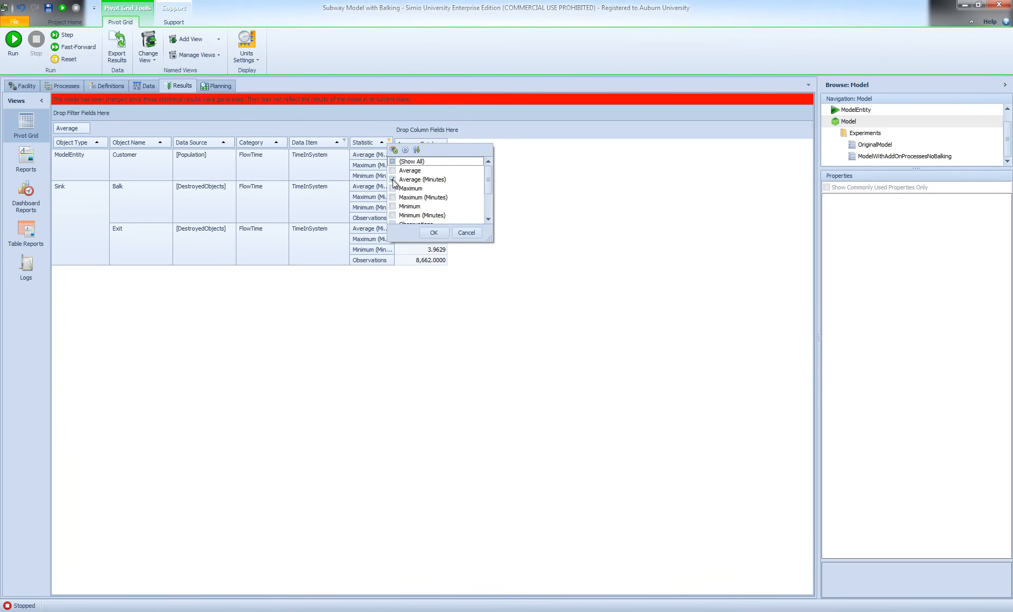
{"action": "left_click", "coordinate": [433, 232]}
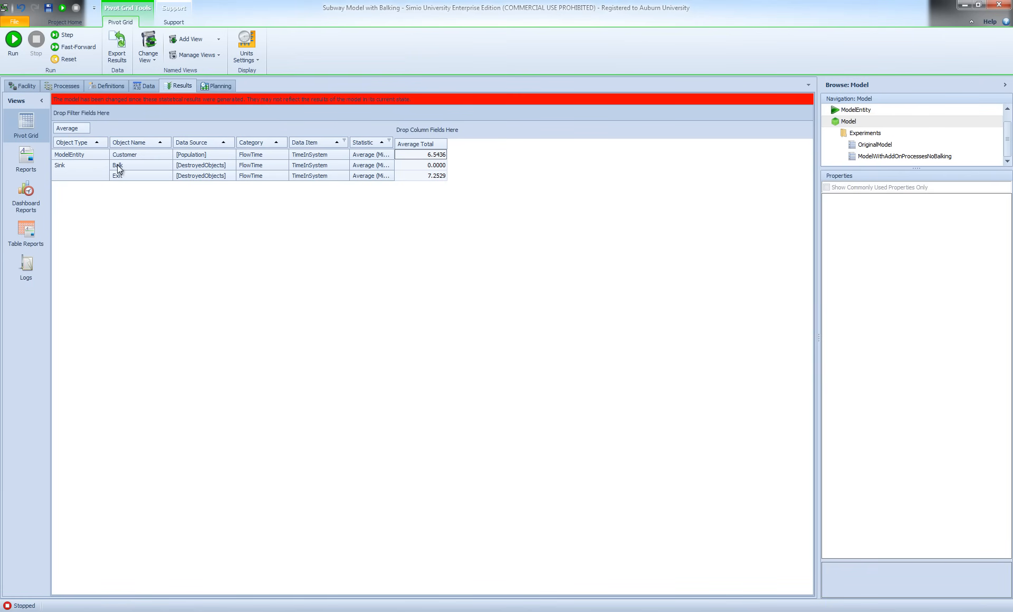
Delete the Exit sink from the facility model
{"action": "left_click", "coordinate": [24, 86]}
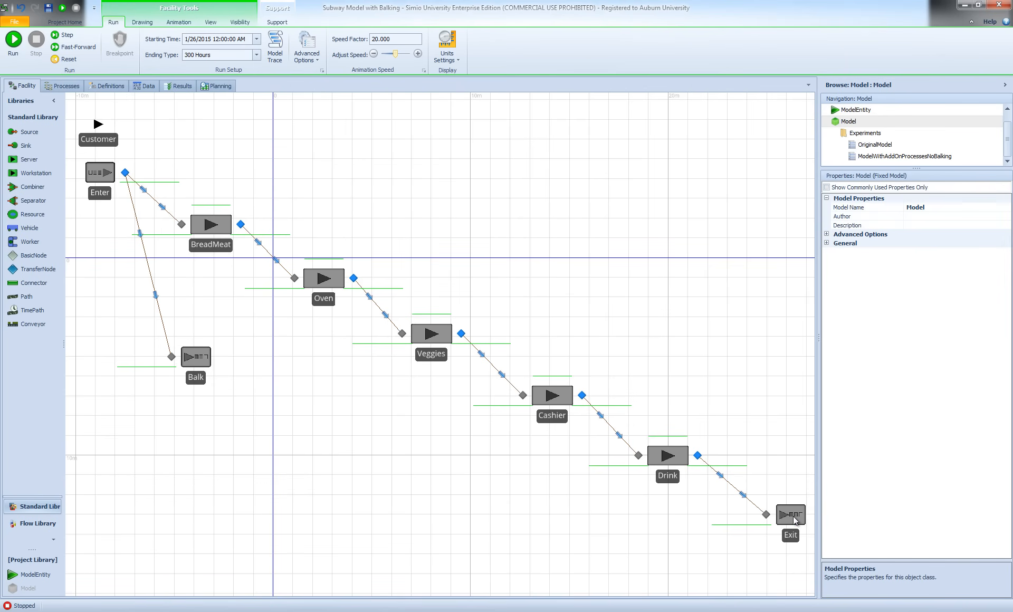
{"action": "left_click", "coordinate": [792, 515]}
{"action": "key", "text": "Delete"}
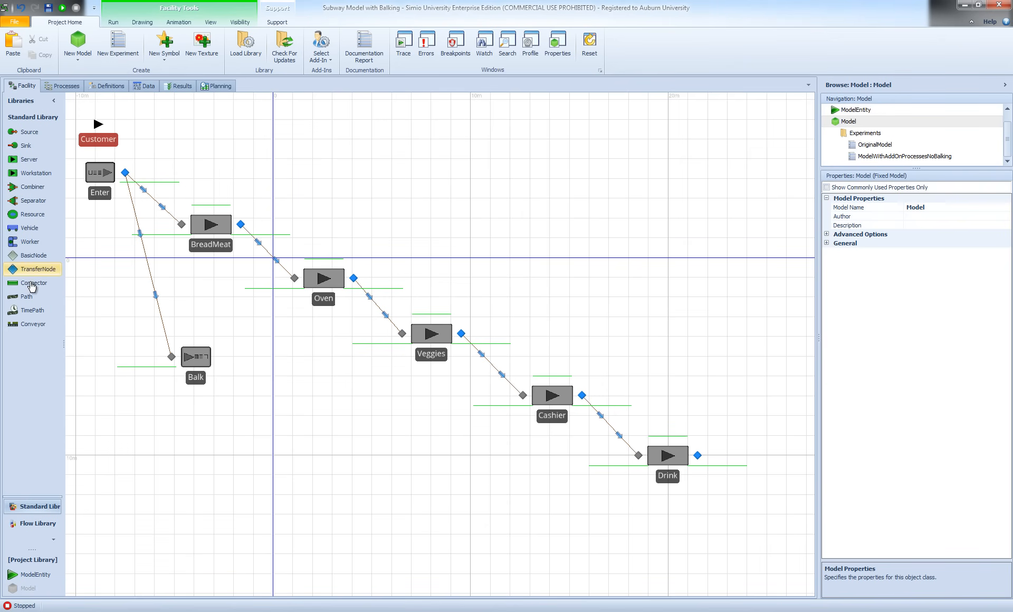
Place two new sinks beyond the Drink server, one above and one below its output node
{"action": "left_click_drag", "start_coordinate": [26, 151], "coordinate": [779, 388]}
{"action": "left_click", "coordinate": [776, 389]}
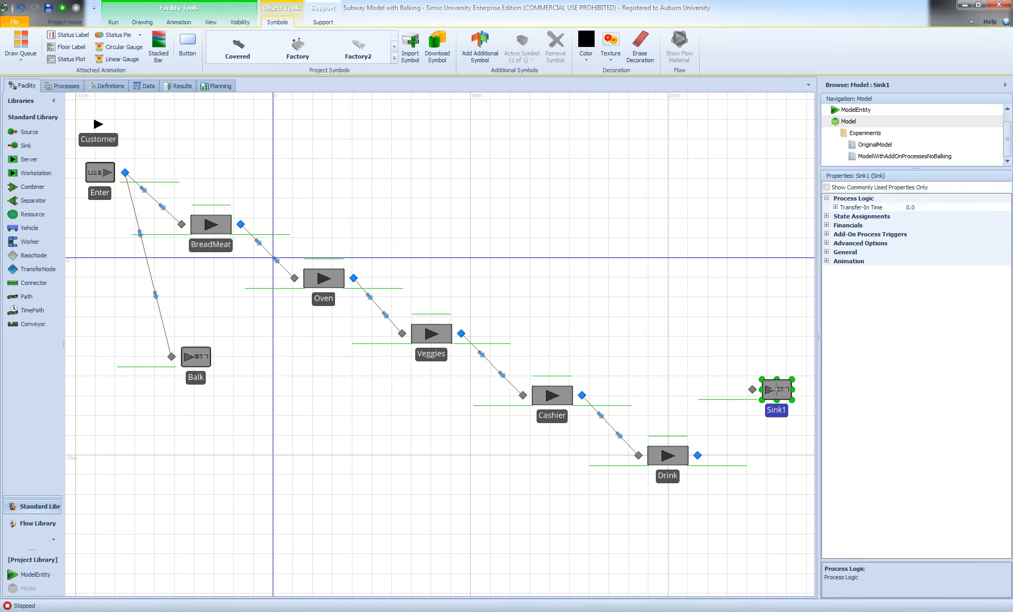
{"action": "left_click", "coordinate": [784, 518]}
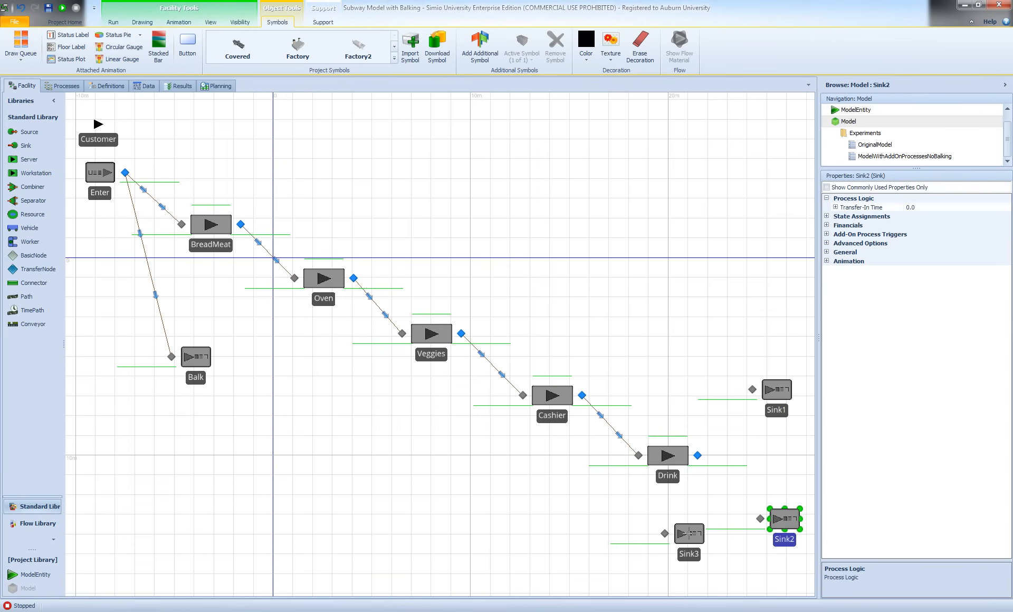
{"action": "left_click", "coordinate": [741, 505]}
Rename the upper new sink ColdSink and the lower one HotSink
{"action": "left_click", "coordinate": [779, 416]}
{"action": "double_click", "coordinate": [779, 417]}
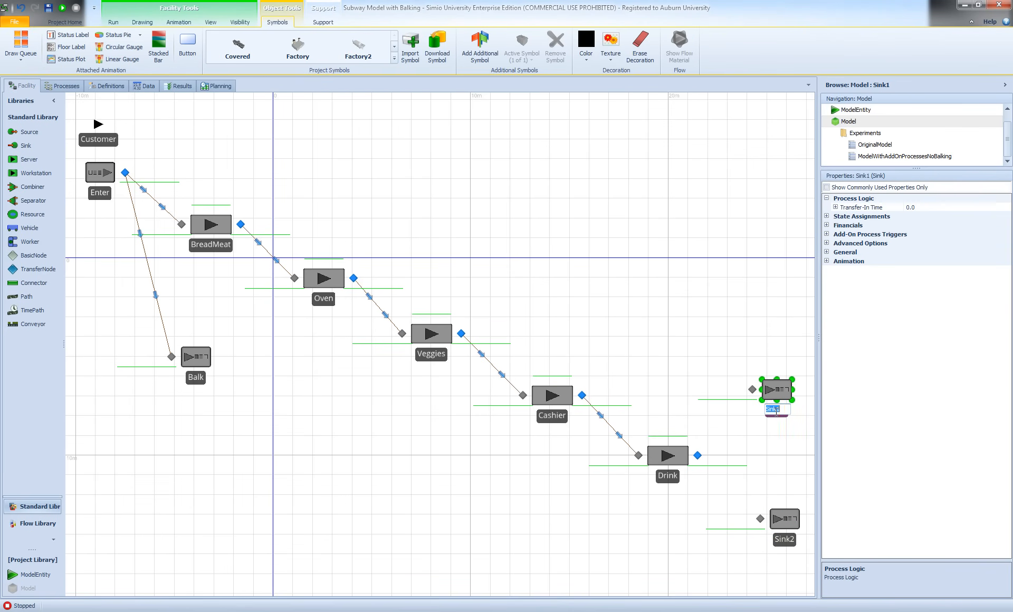
{"action": "type", "text": "ColdSink"}
{"action": "key", "text": "Return"}
{"action": "double_click", "coordinate": [784, 538]}
{"action": "type", "text": "HotSink"}
{"action": "key", "text": "Return"}
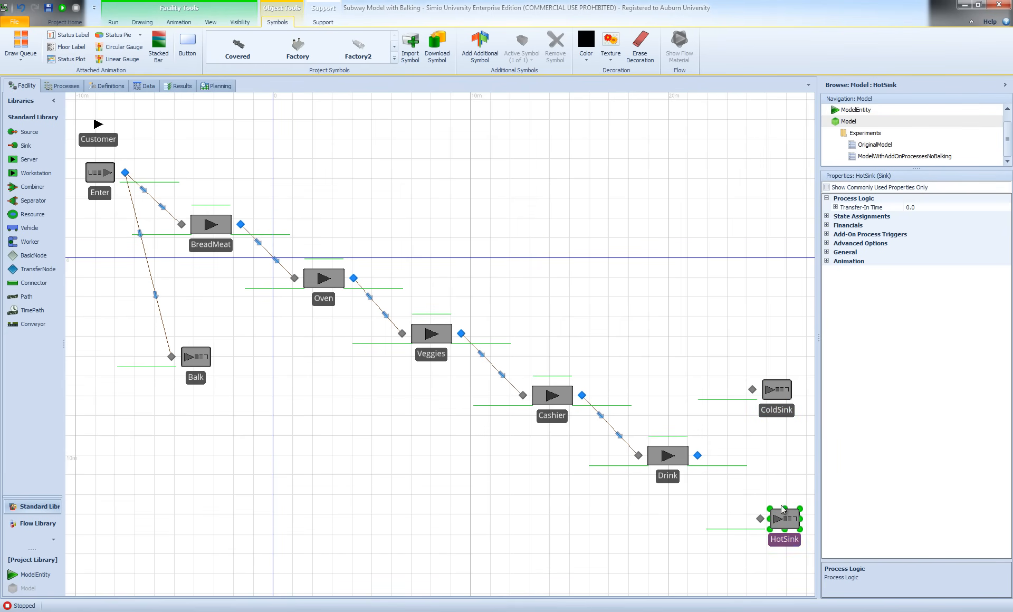
Connect the Drink server's output node to ColdSink and to HotSink with connectors, and nudge HotSink slightly
{"action": "left_click", "coordinate": [29, 283]}
{"action": "left_click", "coordinate": [697, 455]}
{"action": "left_click", "coordinate": [751, 390]}
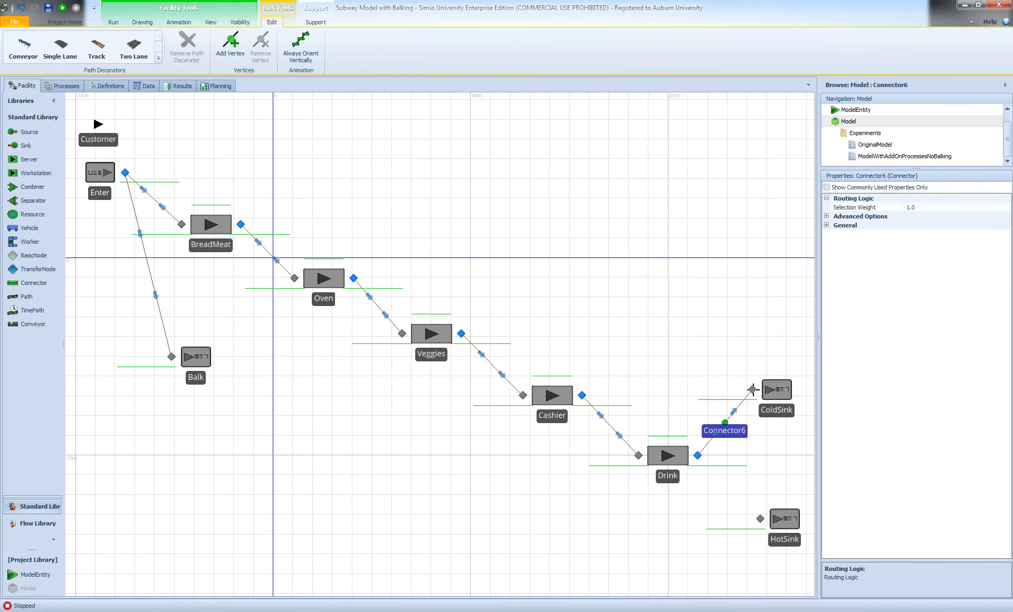
{"action": "left_click", "coordinate": [698, 455]}
{"action": "left_click", "coordinate": [759, 518]}
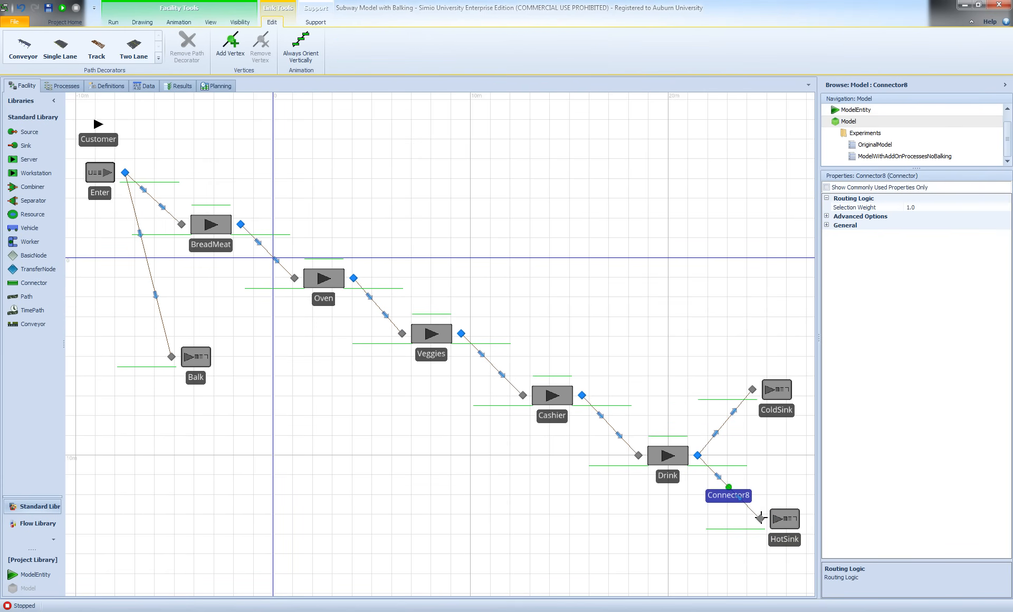
{"action": "left_click", "coordinate": [565, 506]}
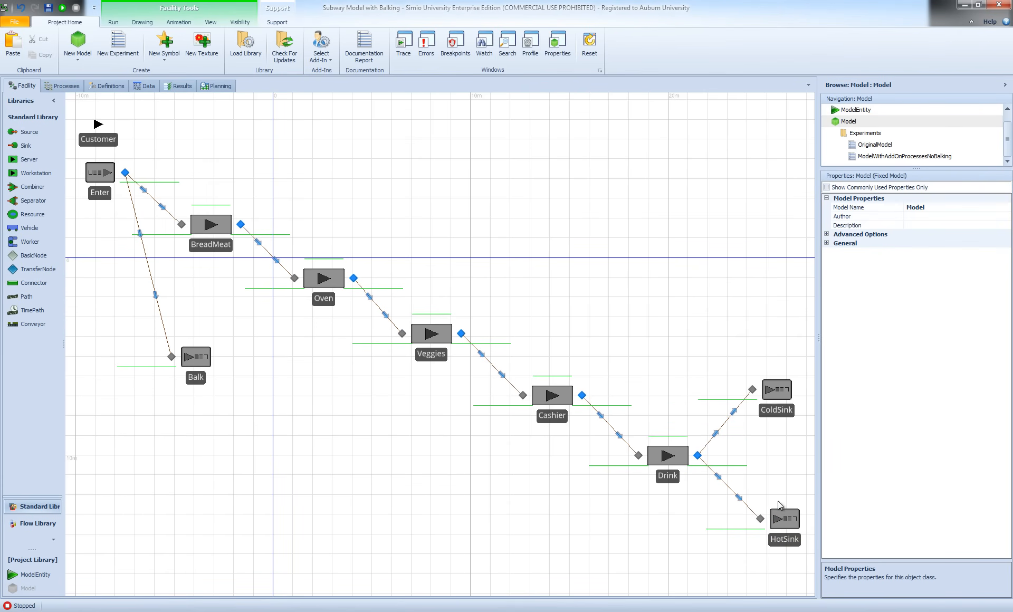
{"action": "left_click_drag", "start_coordinate": [779, 519], "coordinate": [776, 519]}
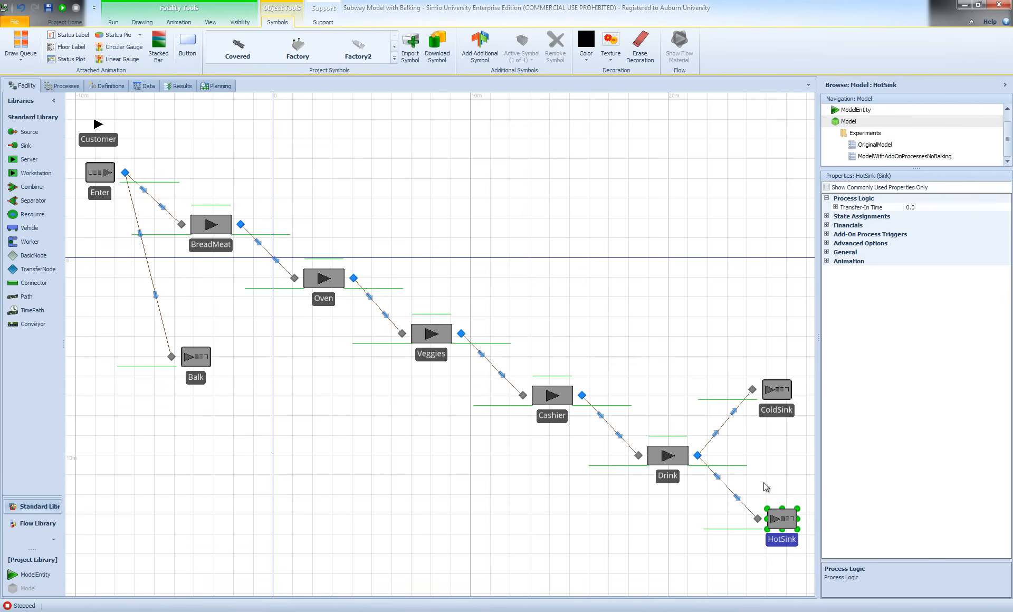
Set the selection weight of the connector from Drink to ColdSink to ModelEntity.ProcTimeOnOven == 0
{"action": "left_click", "coordinate": [697, 456]}
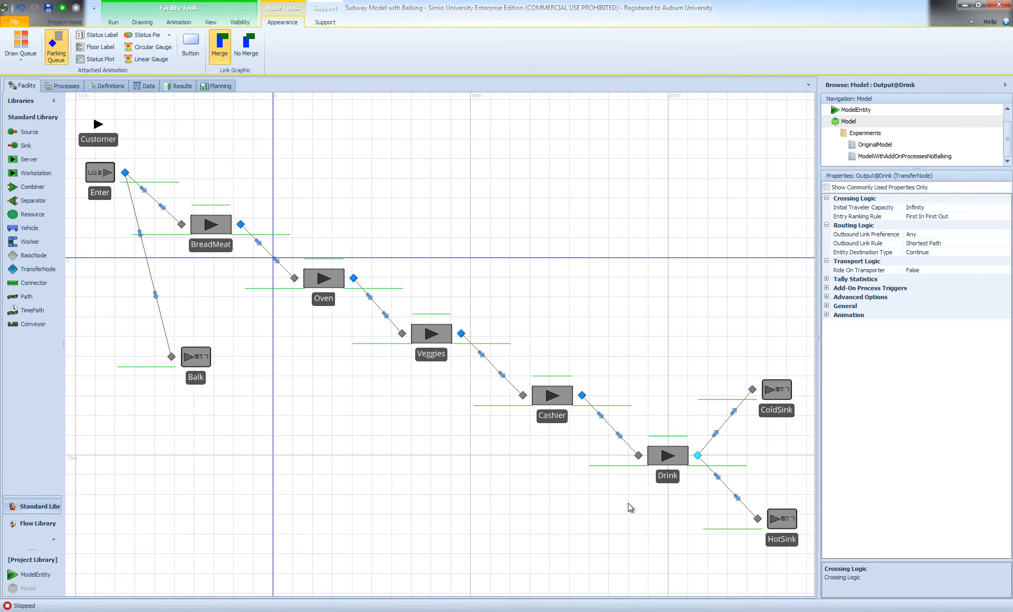
{"action": "left_click", "coordinate": [724, 428]}
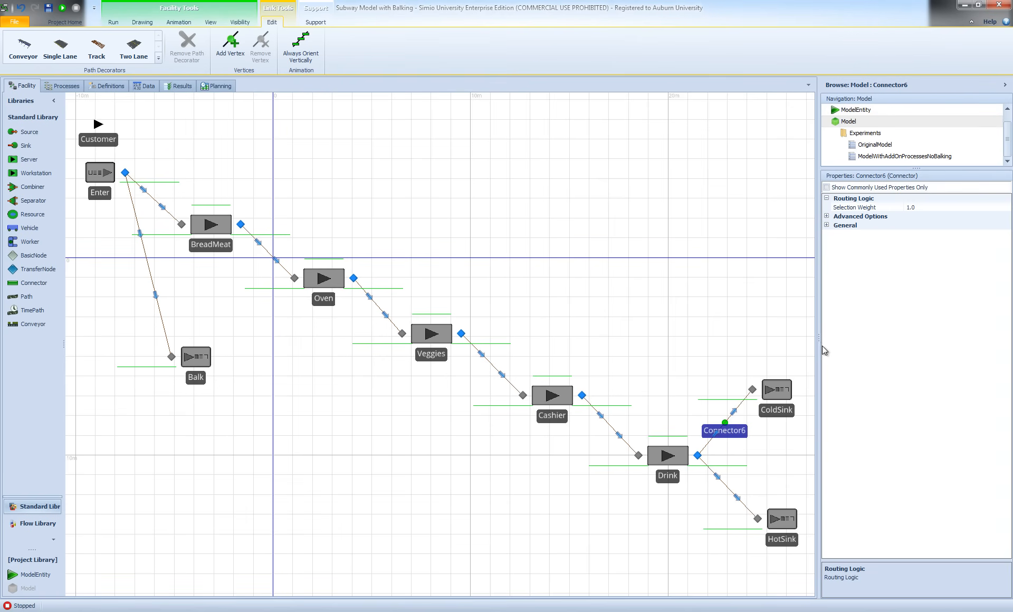
{"action": "left_click_drag", "start_coordinate": [820, 338], "coordinate": [769, 338]}
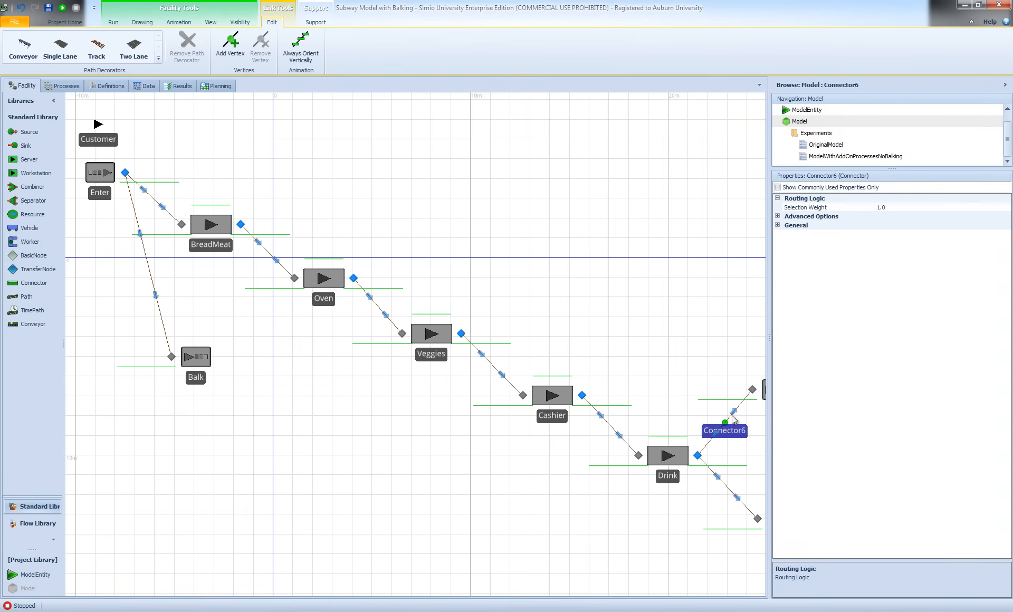
{"action": "left_click", "coordinate": [899, 207]}
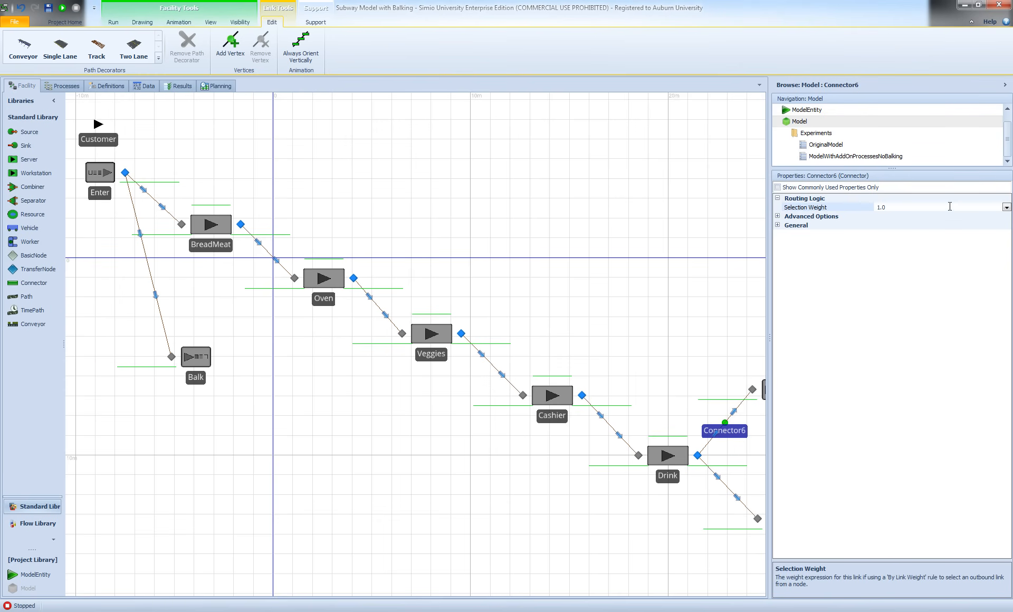
{"action": "left_click", "coordinate": [1007, 207]}
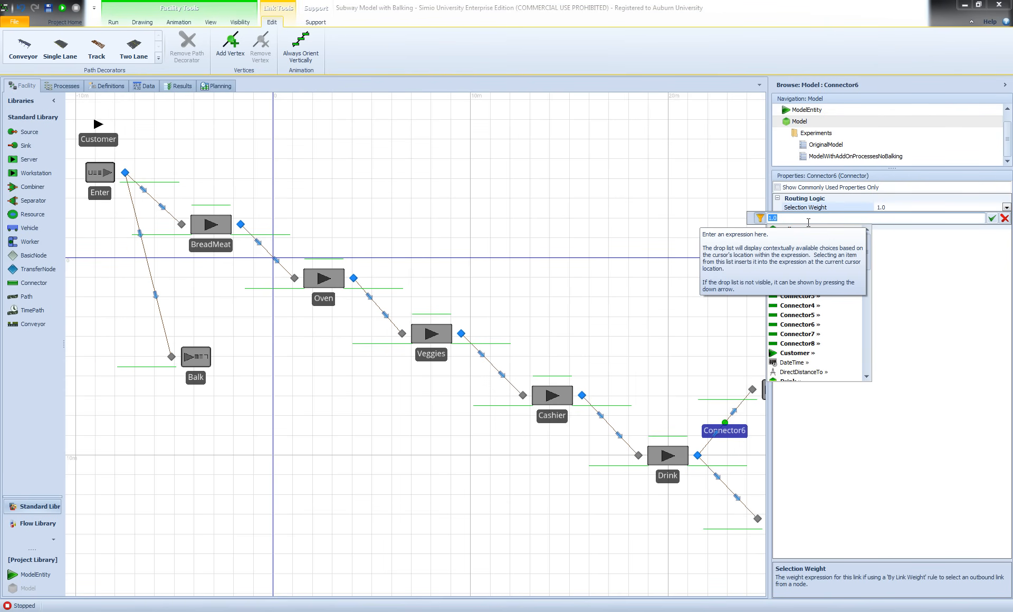
{"action": "type", "text": "Model"}
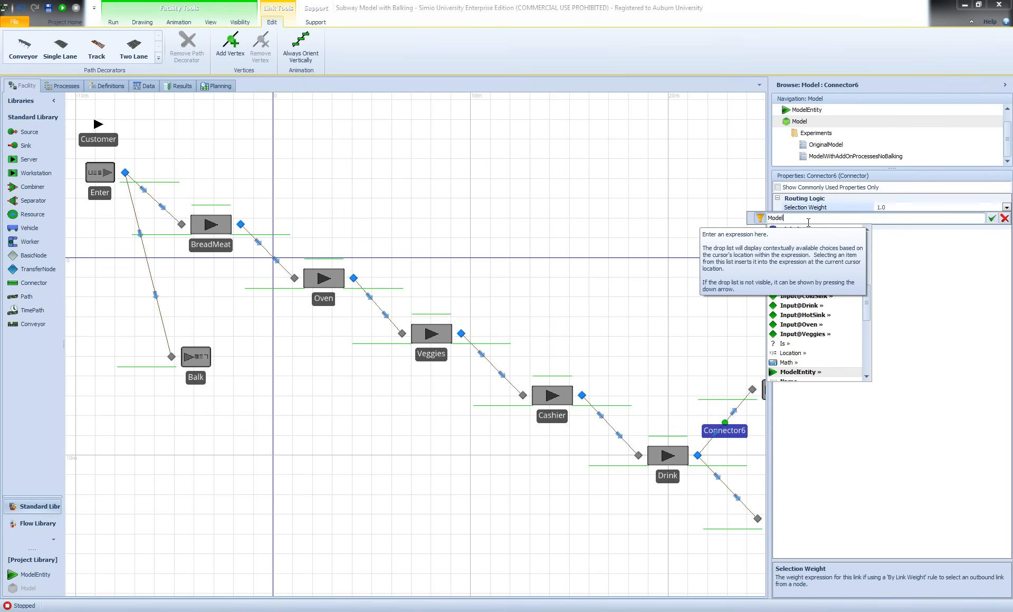
{"action": "type", "text": "Entity."}
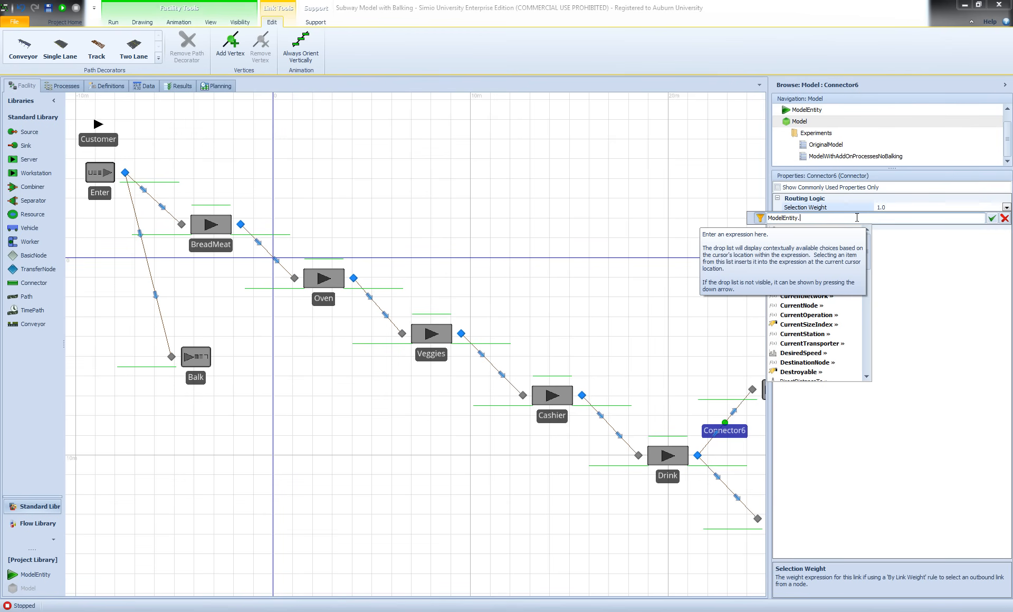
{"action": "type", "text": "Pro"}
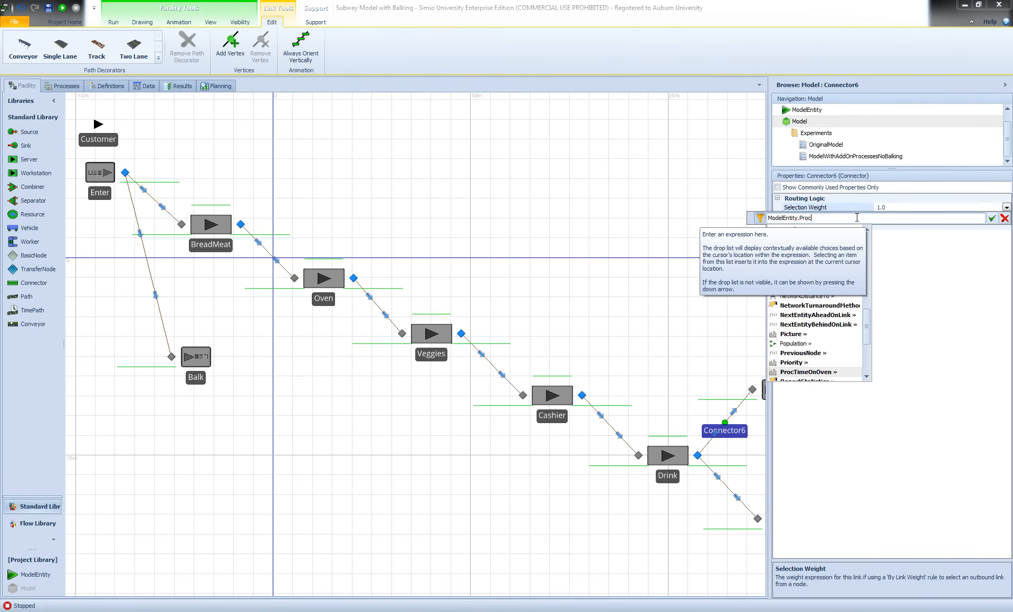
{"action": "type", "text": "c"}
{"action": "key", "text": "Return"}
{"action": "type", "text": "=="}
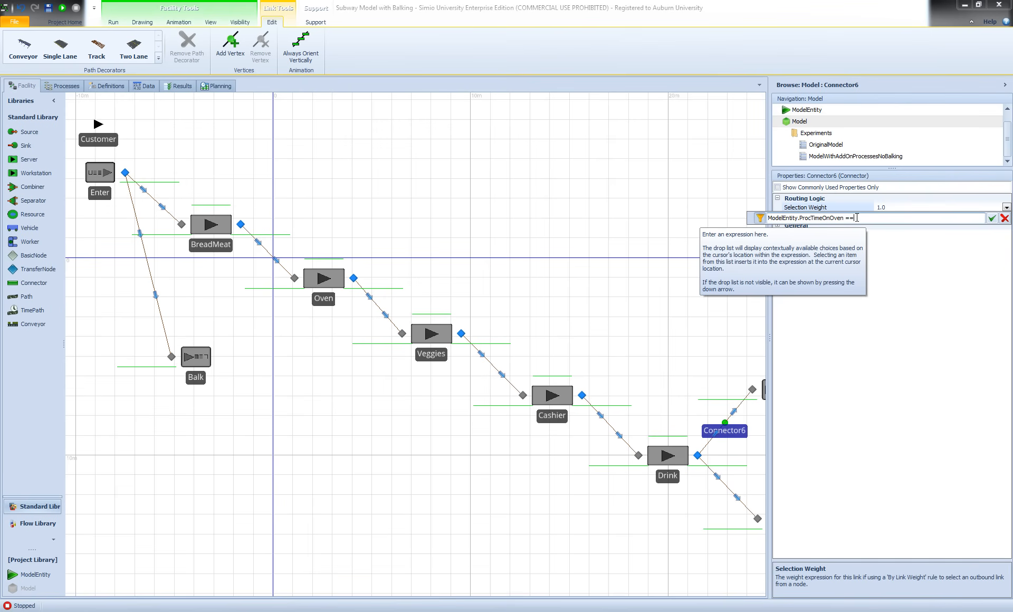
{"action": "type", "text": " 0"}
{"action": "key", "text": "Return"}
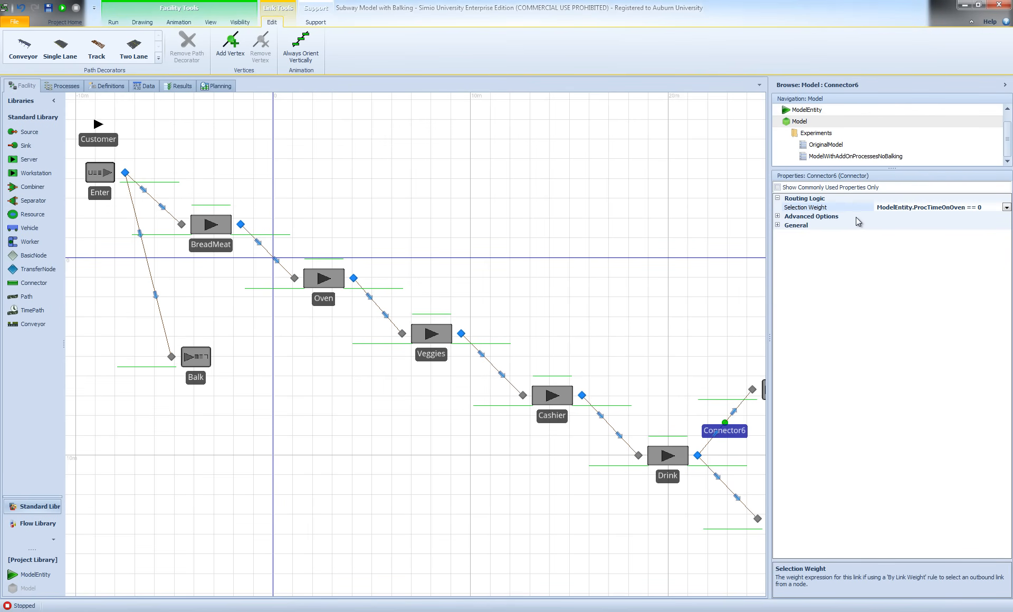
Set the selection weight of the connector from Drink to HotSink to ModelEntity.ProcTimeOnOven != 0
{"action": "left_click_drag", "start_coordinate": [770, 321], "coordinate": [825, 323]}
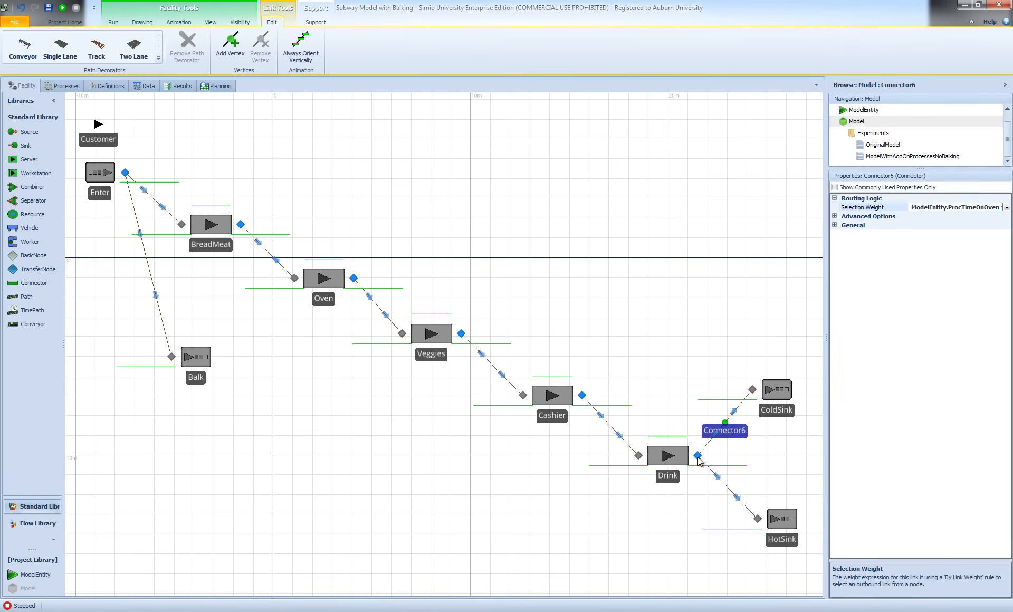
{"action": "left_click_drag", "start_coordinate": [828, 249], "coordinate": [727, 254]}
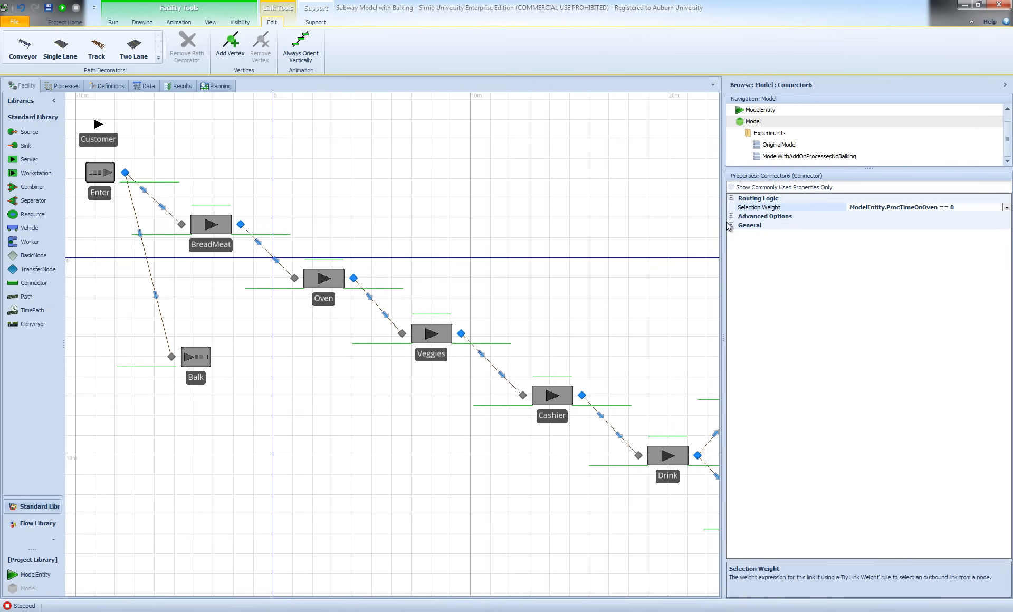
{"action": "left_click_drag", "start_coordinate": [723, 225], "coordinate": [792, 229]}
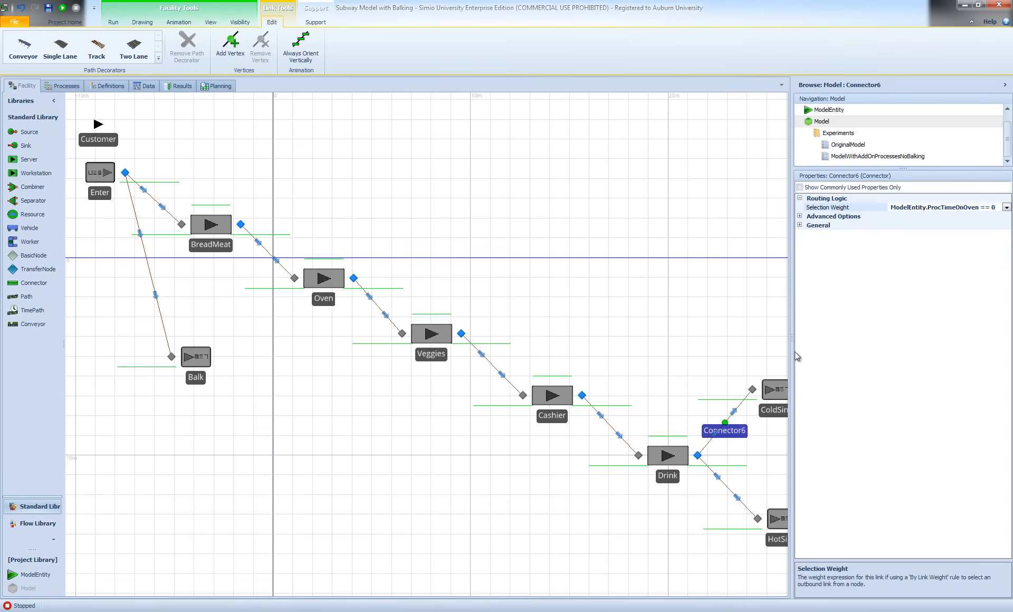
{"action": "left_click_drag", "start_coordinate": [793, 349], "coordinate": [826, 349]}
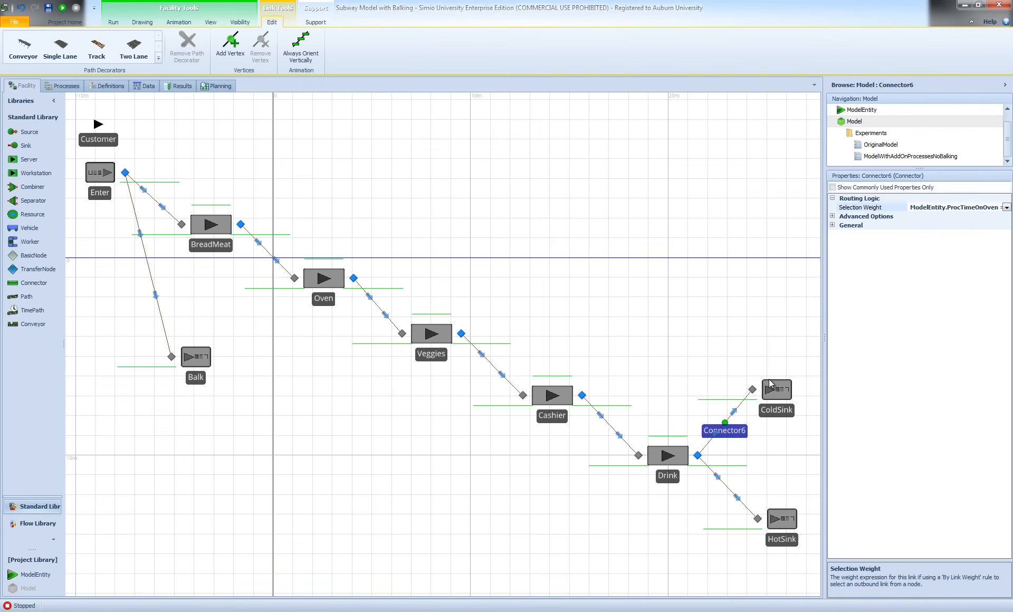
{"action": "left_click", "coordinate": [729, 491]}
{"action": "left_click", "coordinate": [899, 207]}
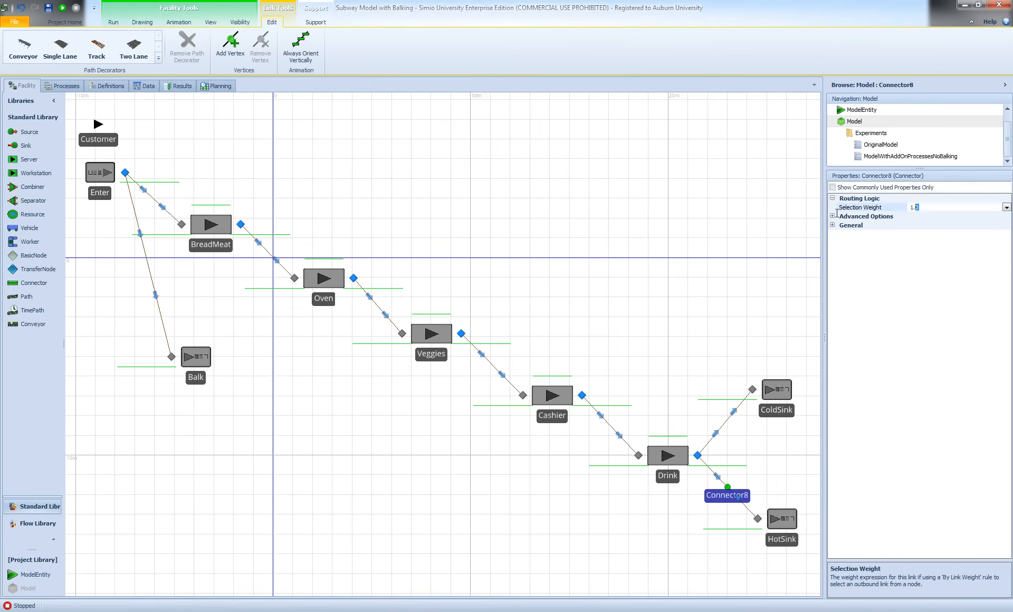
{"action": "left_click", "coordinate": [1006, 207]}
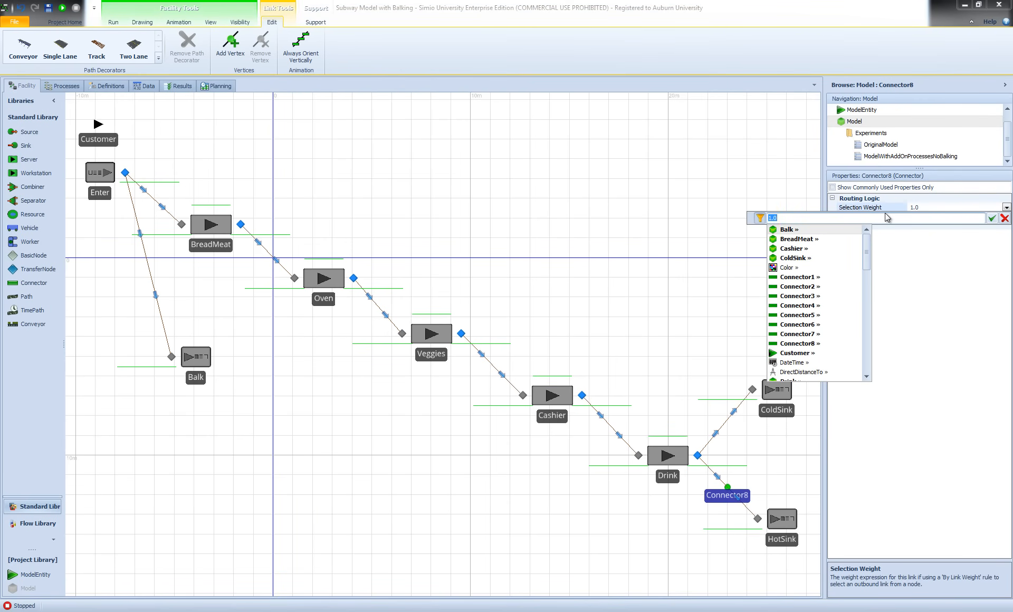
{"action": "type", "text": "Model"}
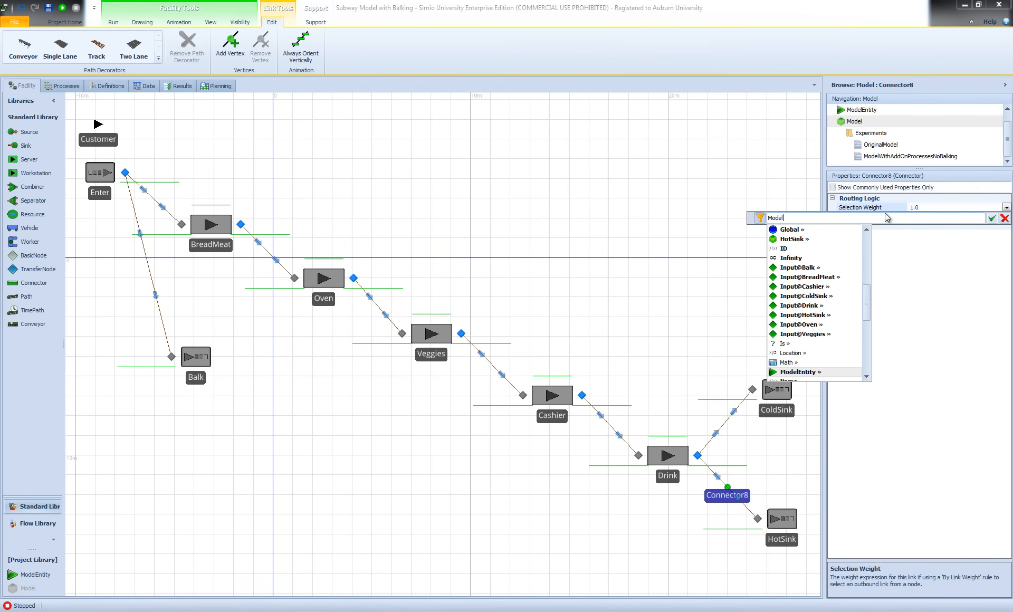
{"action": "type", "text": "Entity.Proc"}
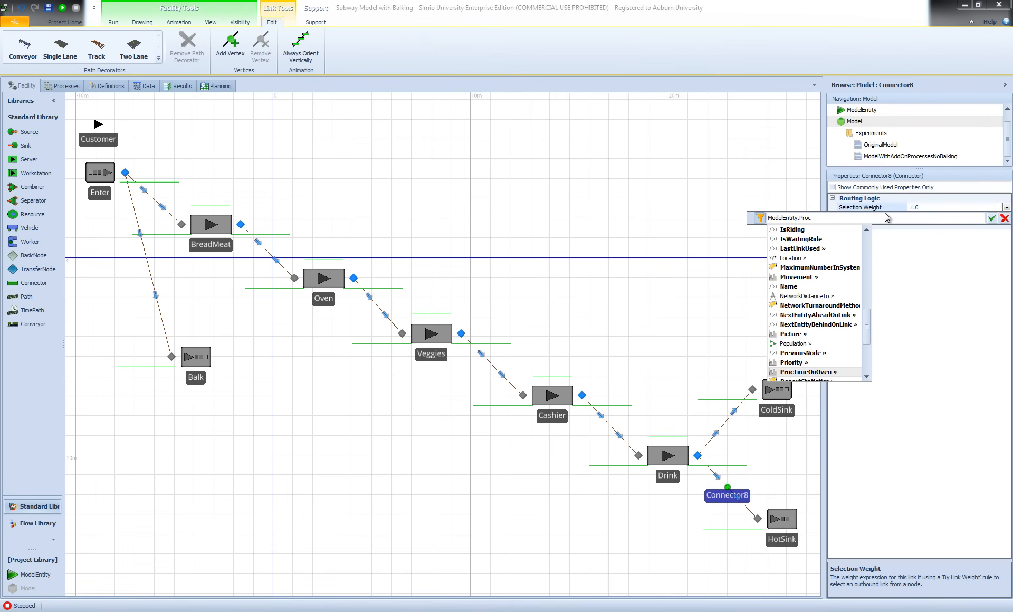
{"action": "key", "text": "Return"}
{"action": "type", "text": "!= 0"}
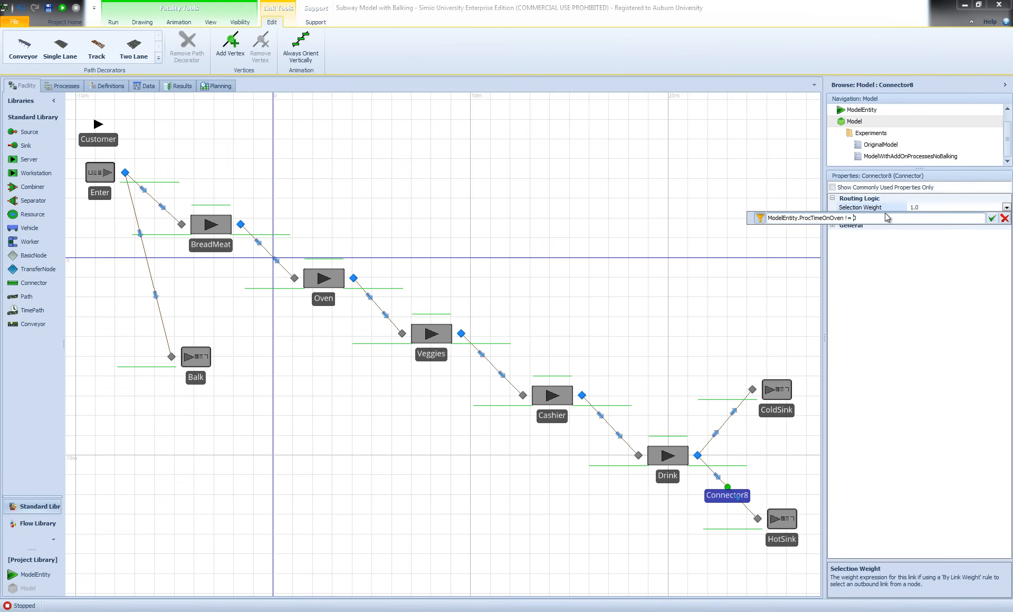
{"action": "left_click", "coordinate": [992, 218]}
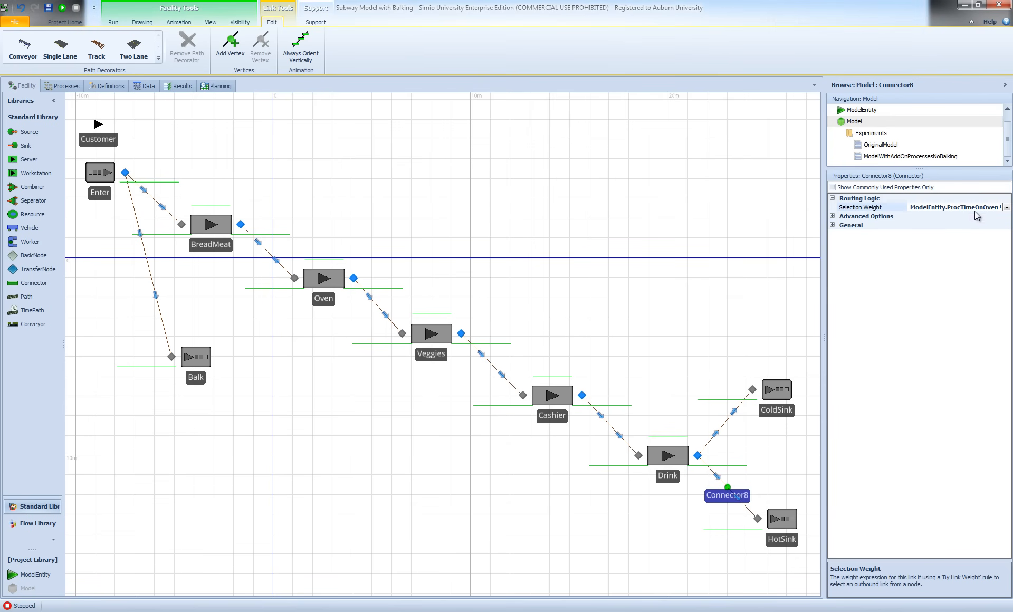
Set breakpoints on the input nodes of ColdSink and HotSink
{"action": "left_click", "coordinate": [679, 294]}
{"action": "right_click", "coordinate": [753, 390]}
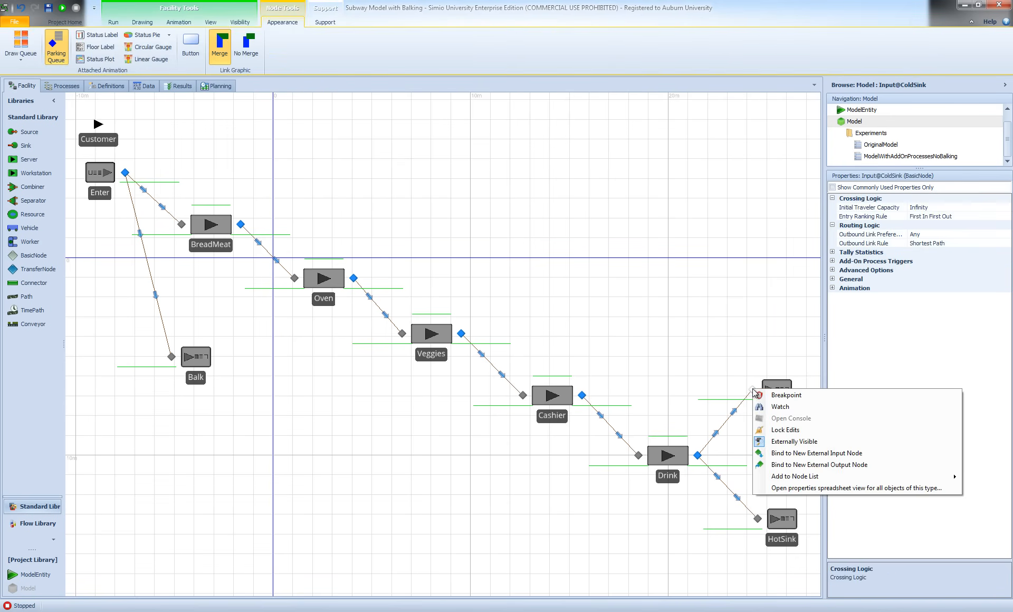
{"action": "left_click", "coordinate": [780, 395]}
{"action": "right_click", "coordinate": [758, 518]}
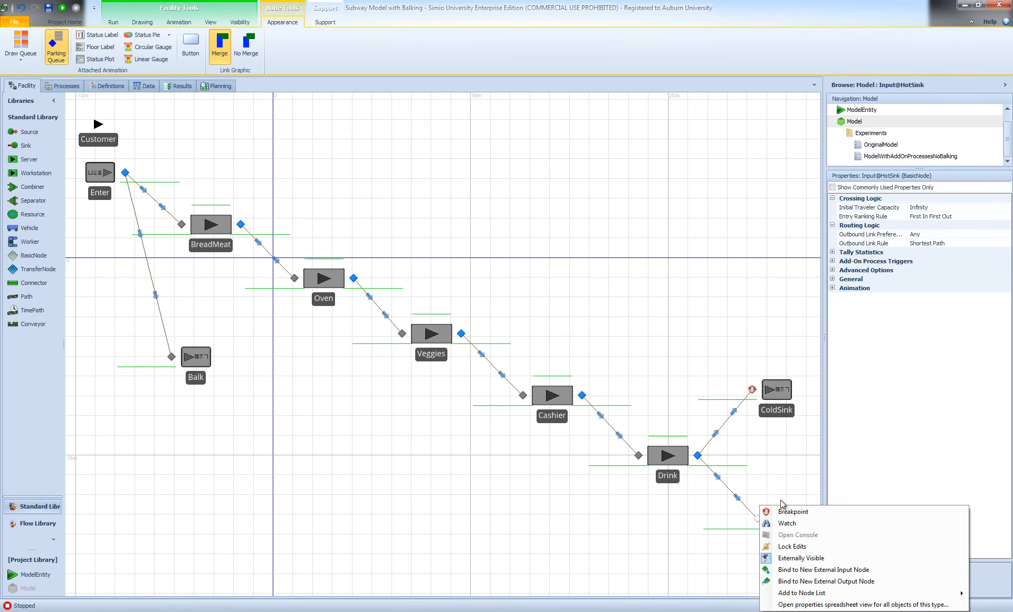
{"action": "left_click", "coordinate": [786, 512]}
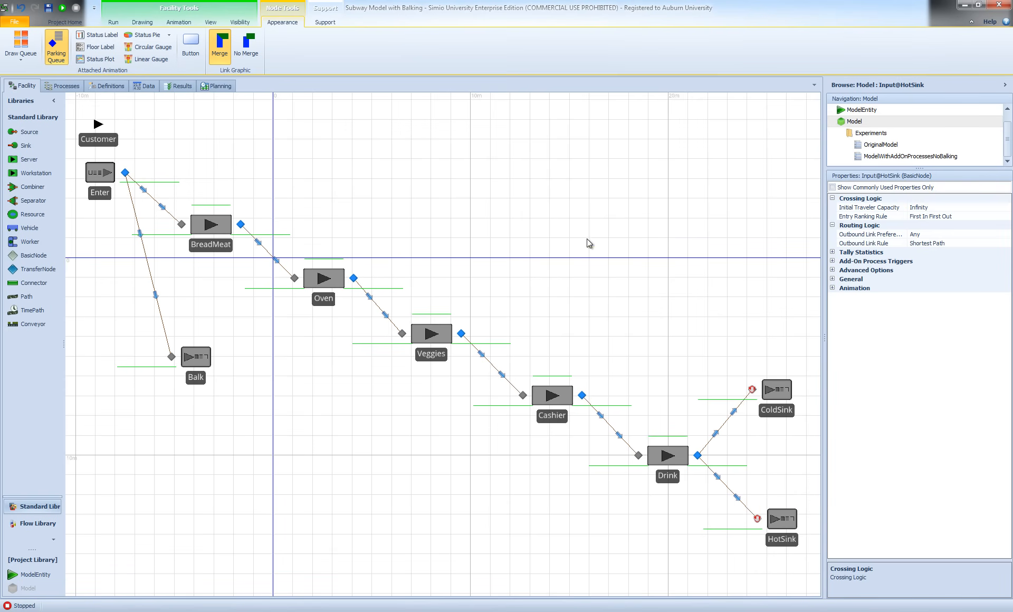
Run the model between breakpoints, stepping forward at each one to check which sink each customer type enters, and stop the run
{"action": "left_click", "coordinate": [64, 8]}
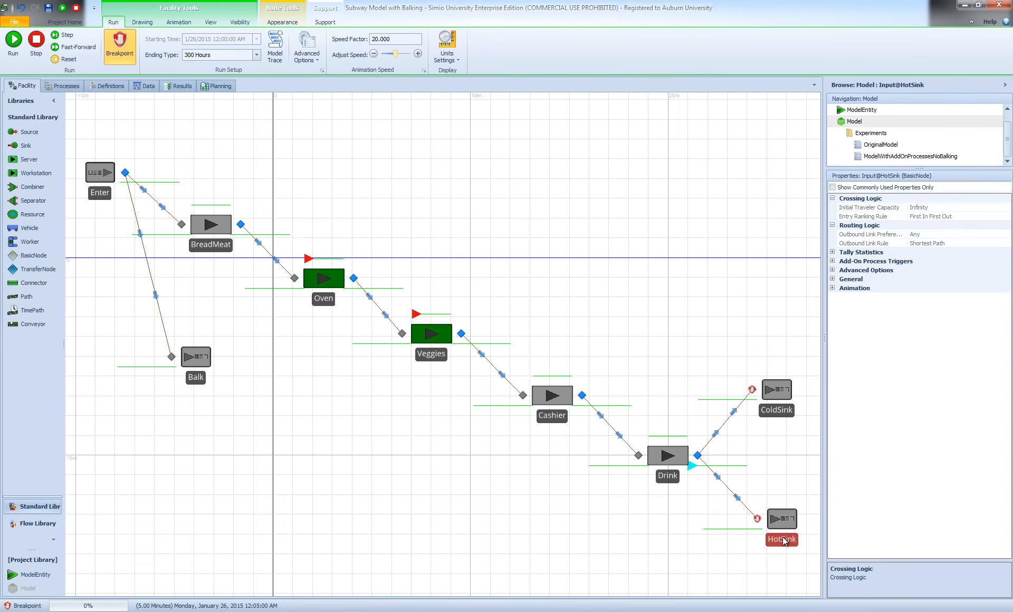
{"action": "left_click", "coordinate": [69, 37]}
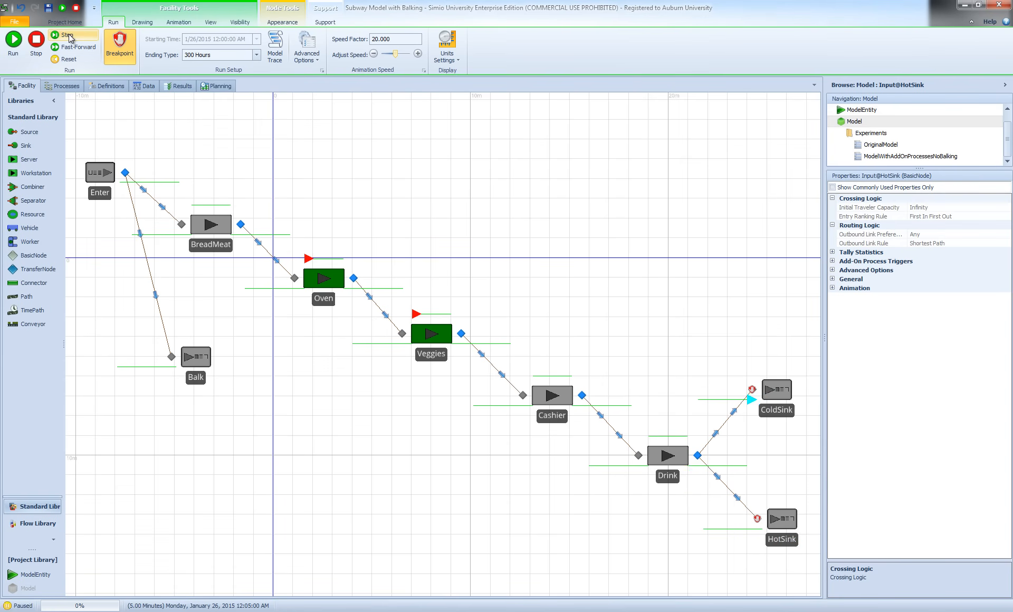
{"action": "left_click", "coordinate": [4, 43]}
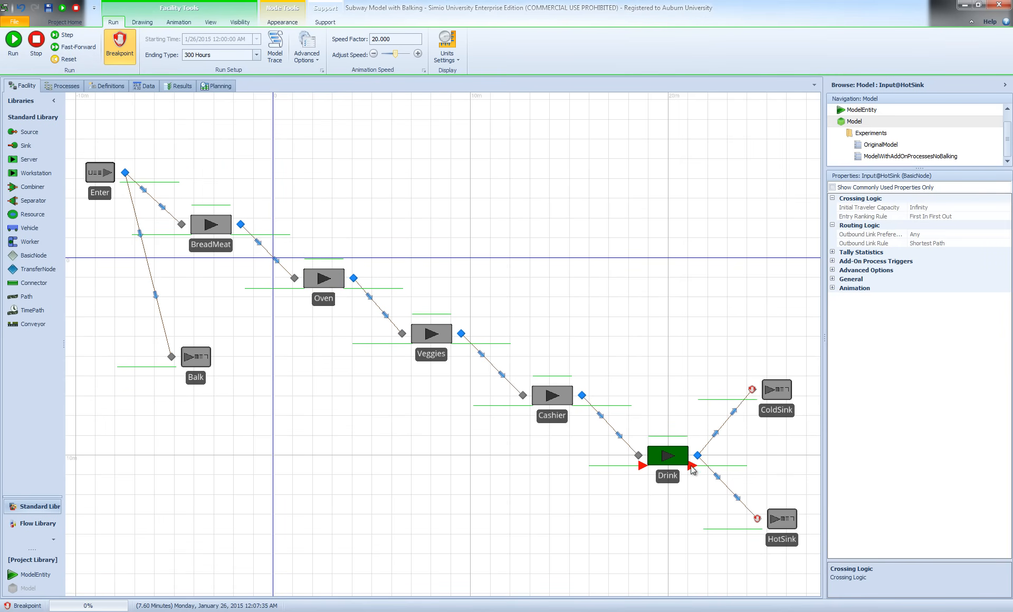
{"action": "left_click", "coordinate": [63, 34]}
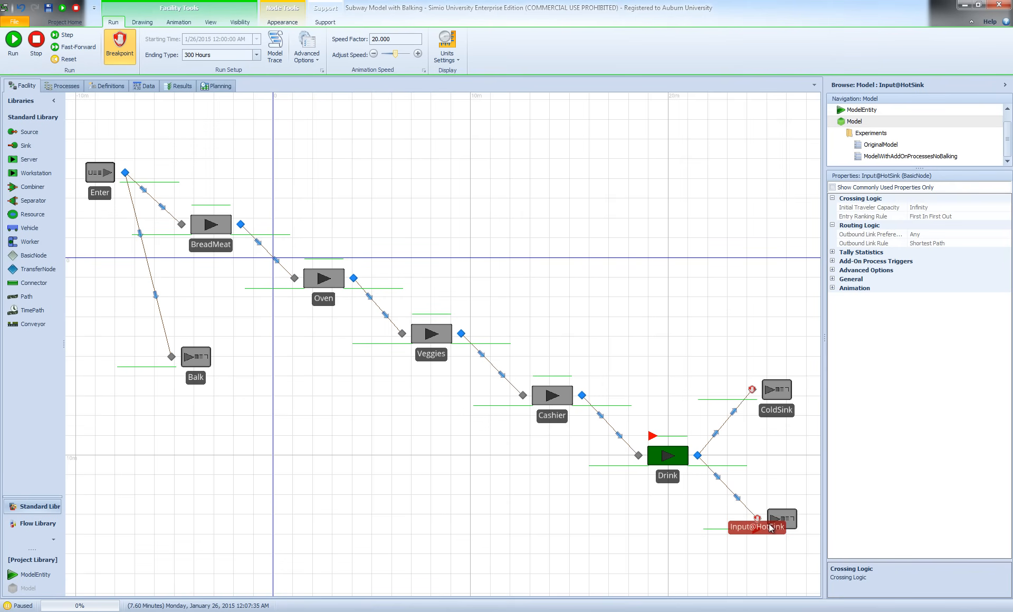
{"action": "left_click", "coordinate": [13, 41]}
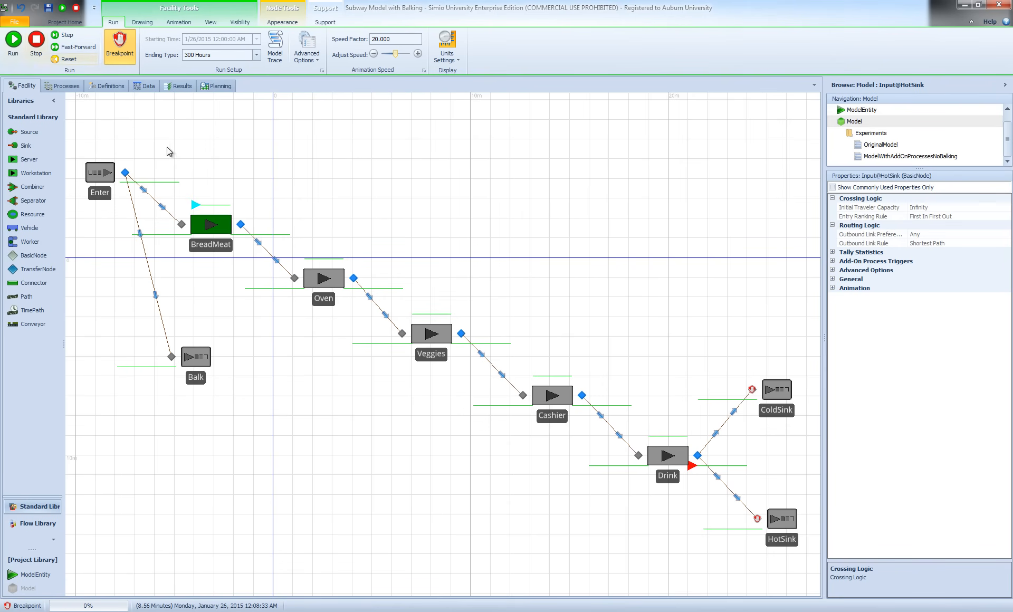
{"action": "left_click", "coordinate": [68, 36]}
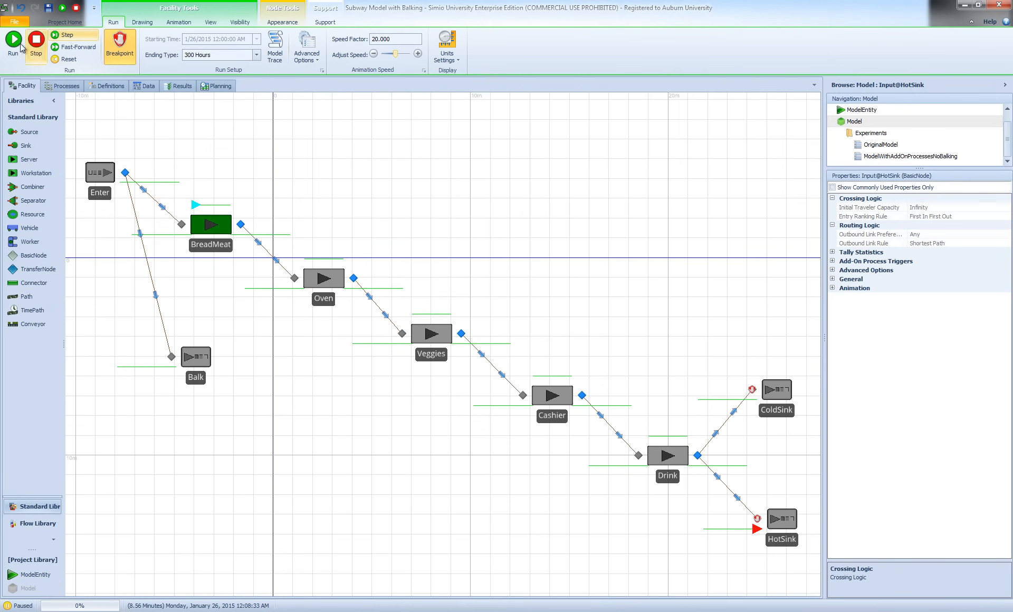
{"action": "left_click", "coordinate": [20, 45]}
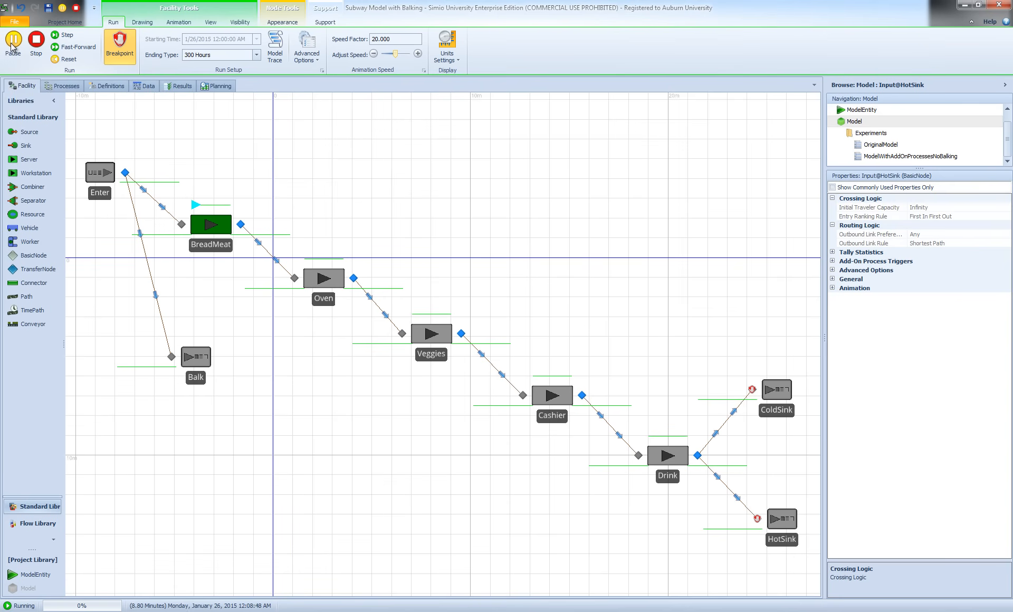
{"action": "left_click", "coordinate": [77, 37]}
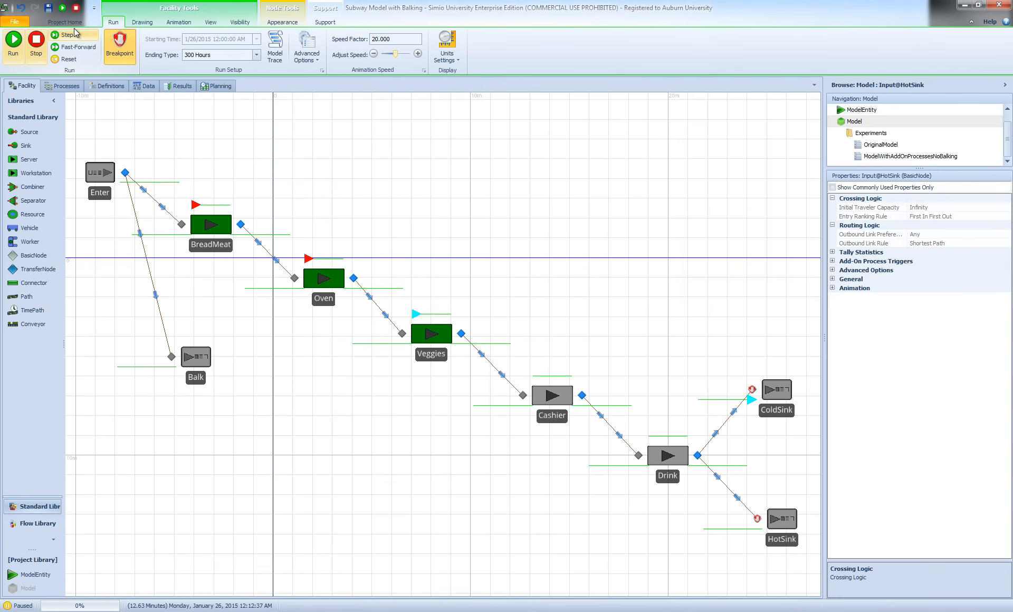
{"action": "left_click", "coordinate": [19, 44]}
{"action": "left_click", "coordinate": [77, 37]}
{"action": "left_click", "coordinate": [76, 37]}
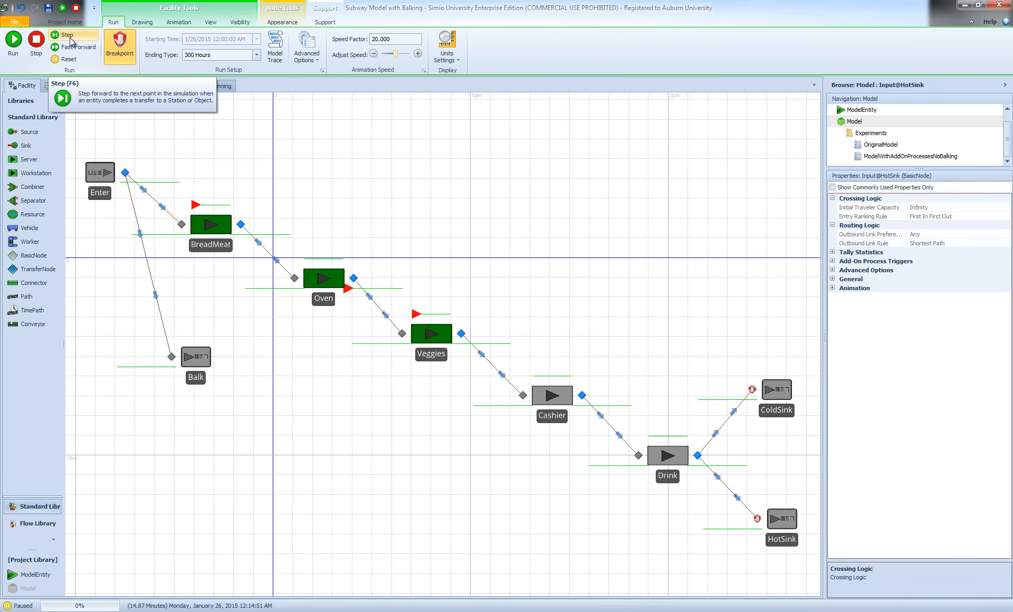
{"action": "left_click", "coordinate": [37, 44]}
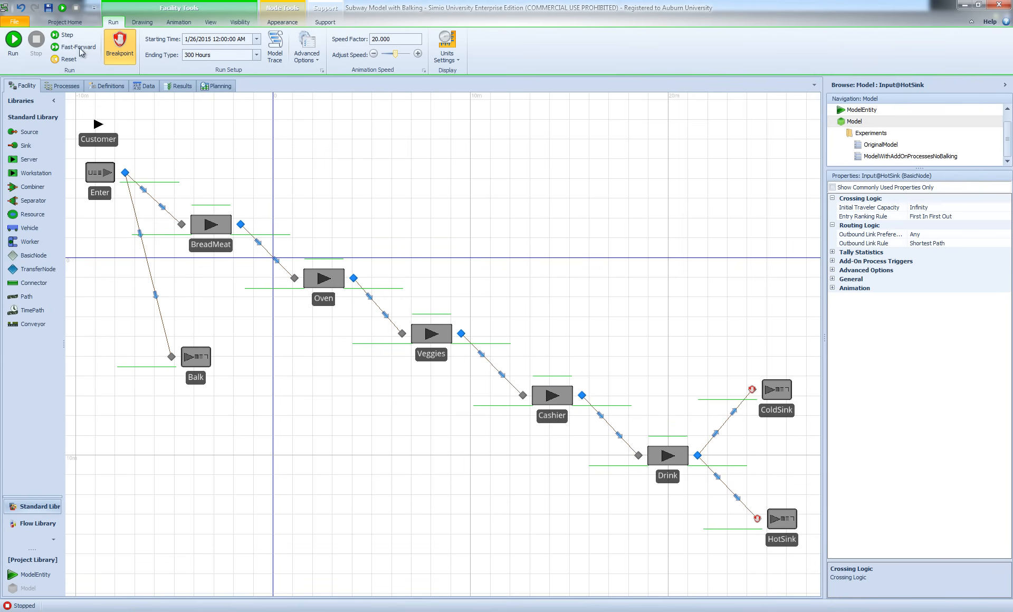
Duplicate the ModelWithAddOnProcessesNoBalking experiment
{"action": "left_click", "coordinate": [65, 22]}
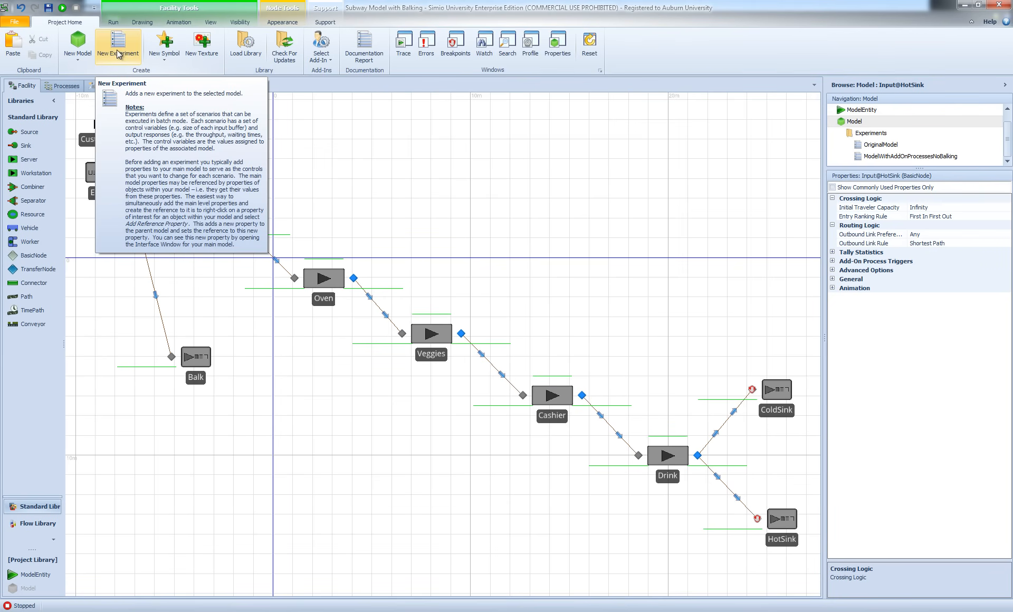
{"action": "double_click", "coordinate": [874, 157]}
{"action": "right_click", "coordinate": [875, 156]}
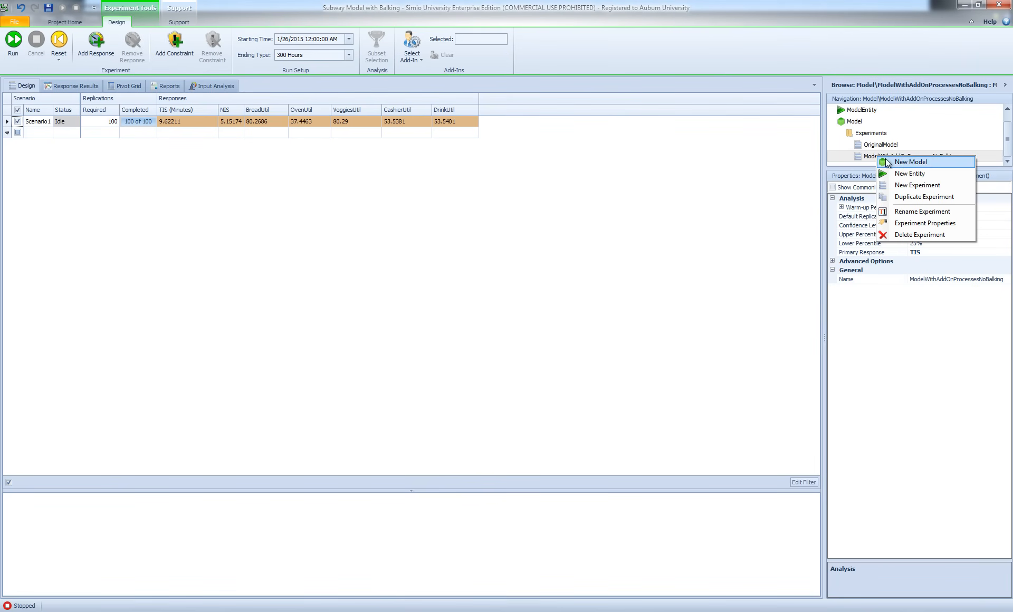
{"action": "left_click", "coordinate": [909, 198]}
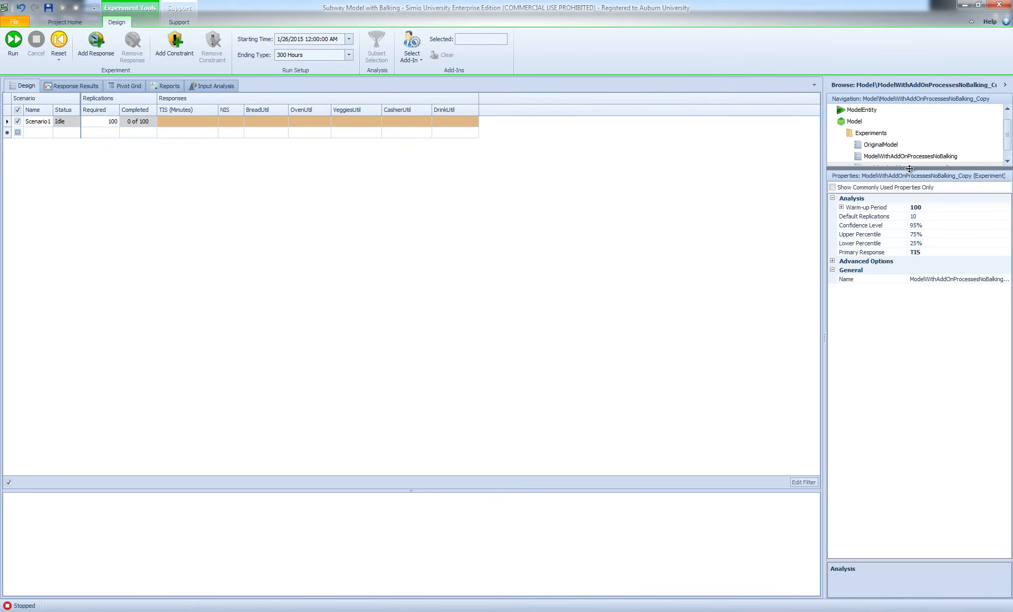
Rename the duplicated experiment as ModelWithAddOnProcessesWithBalking
{"action": "left_click_drag", "start_coordinate": [910, 196], "coordinate": [911, 195]}
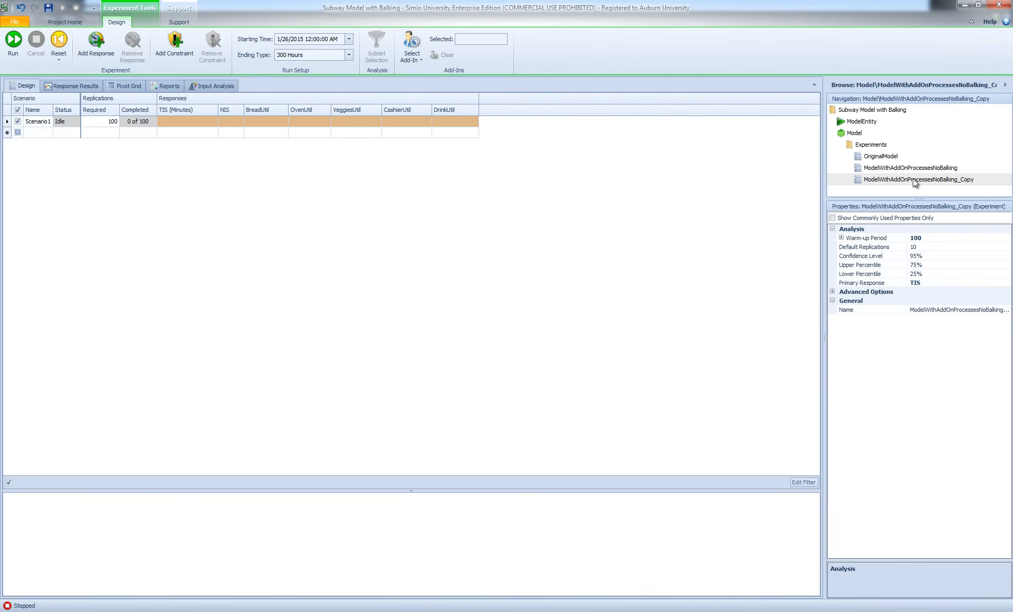
{"action": "right_click", "coordinate": [909, 181]}
{"action": "left_click", "coordinate": [895, 179]}
{"action": "right_click", "coordinate": [924, 183]}
{"action": "left_click", "coordinate": [949, 235]}
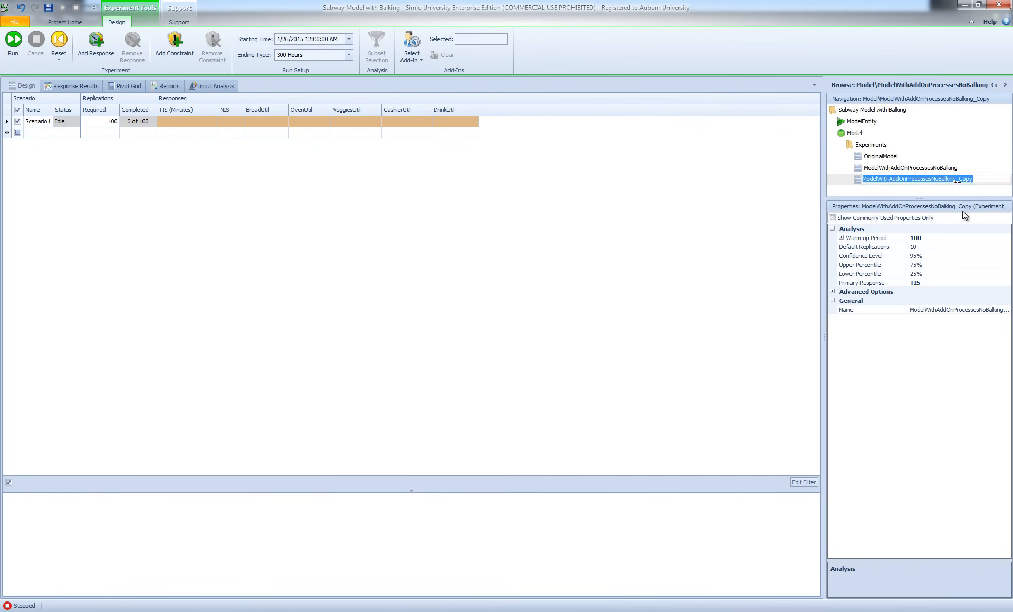
{"action": "left_click_drag", "start_coordinate": [973, 179], "coordinate": [932, 178]}
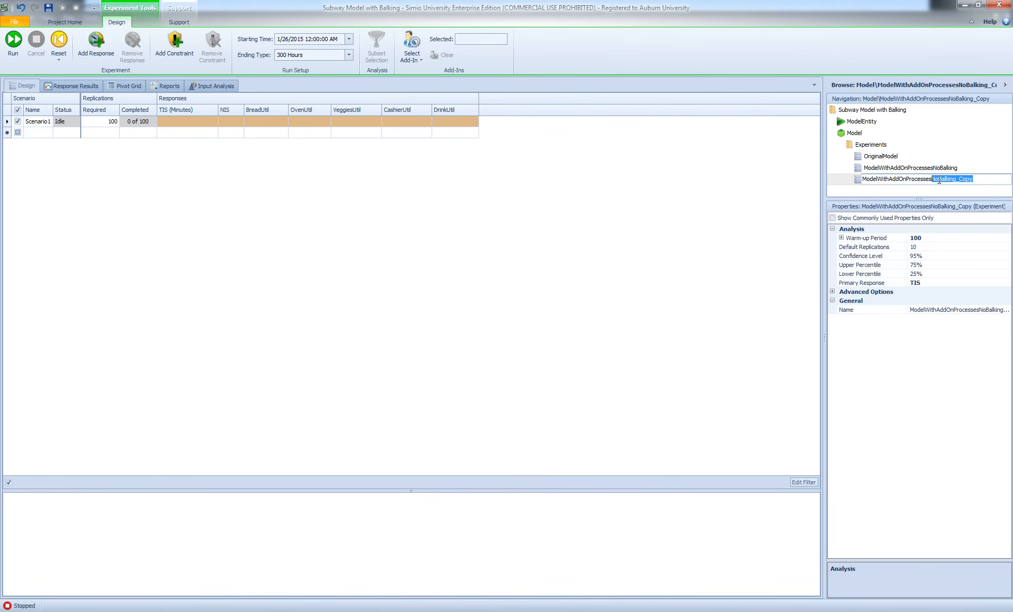
{"action": "type", "text": "WithBalking"}
{"action": "key", "text": "Return"}
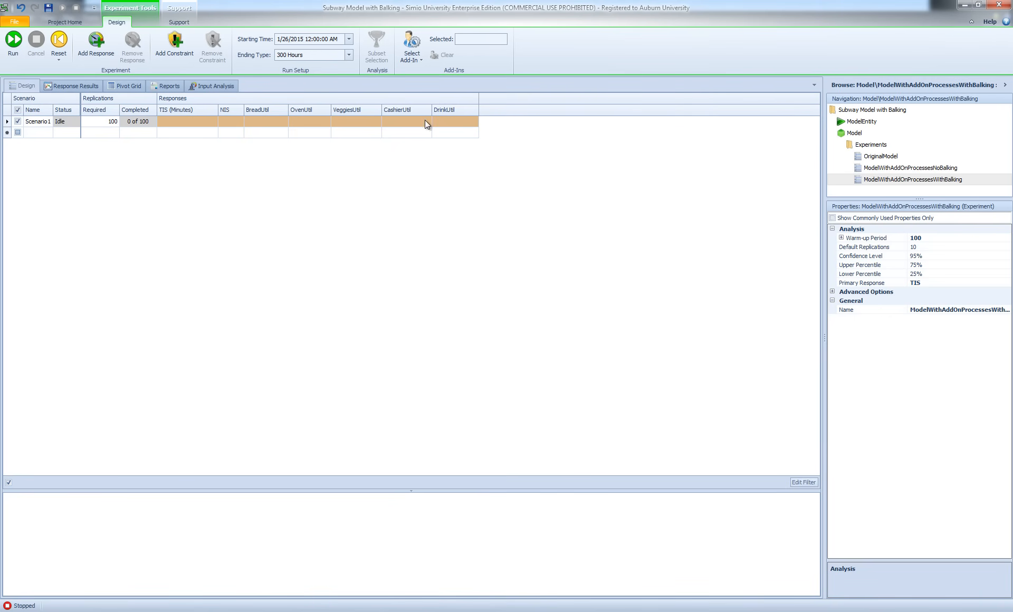
Add a response named BalkPercentage to the ModelWithAddOnProcessesWithBalking experiment
{"action": "left_click", "coordinate": [114, 50]}
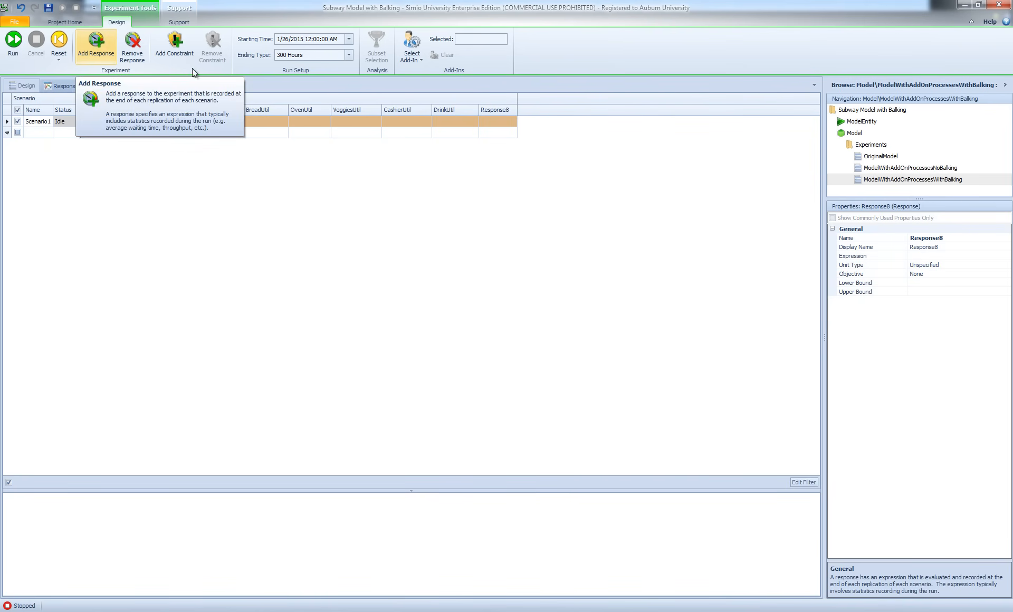
{"action": "left_click", "coordinate": [939, 238]}
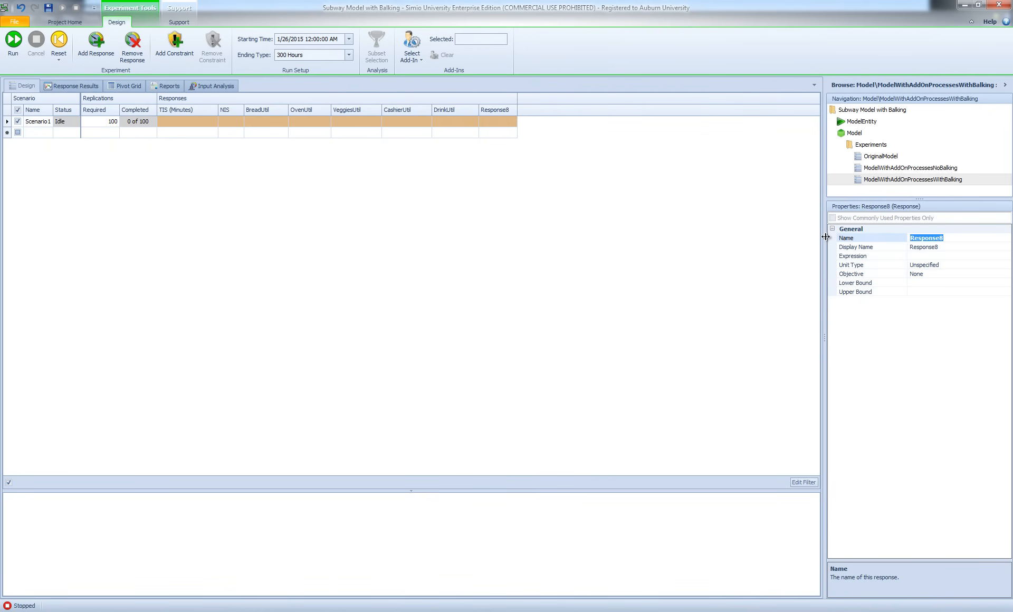
{"action": "type", "text": "P"}
{"action": "key", "text": "BackSpace"}
{"action": "type", "text": "BalkPercentage"}
{"action": "key", "text": "Return"}
Set the BalkPercentage response's expression to 100*(Balk.InputBuffer.NumberEntered/Enter.OutputBuffer.NumberEntered)
{"action": "left_click", "coordinate": [983, 256]}
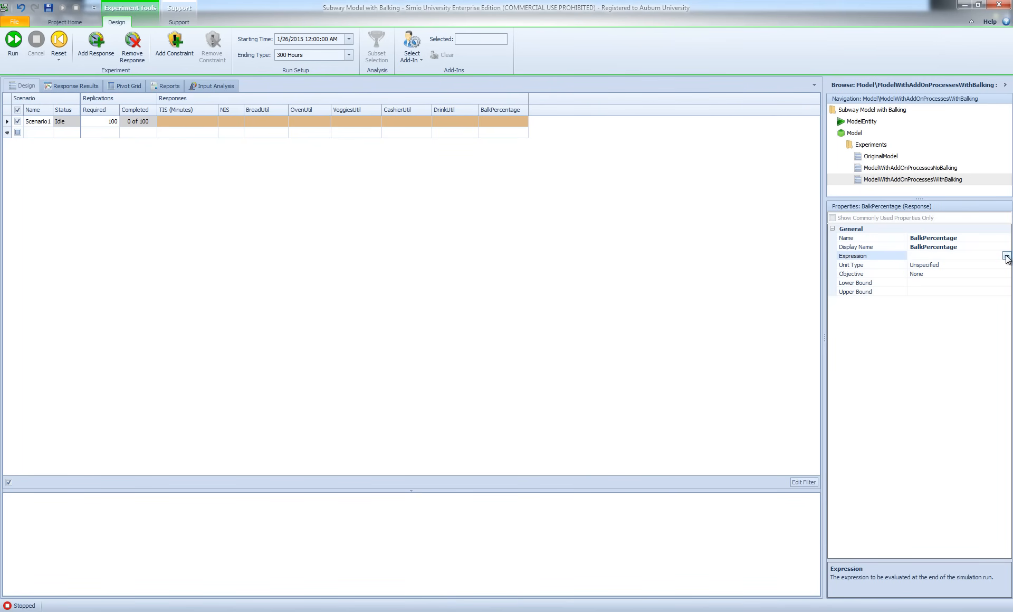
{"action": "left_click", "coordinate": [1006, 255]}
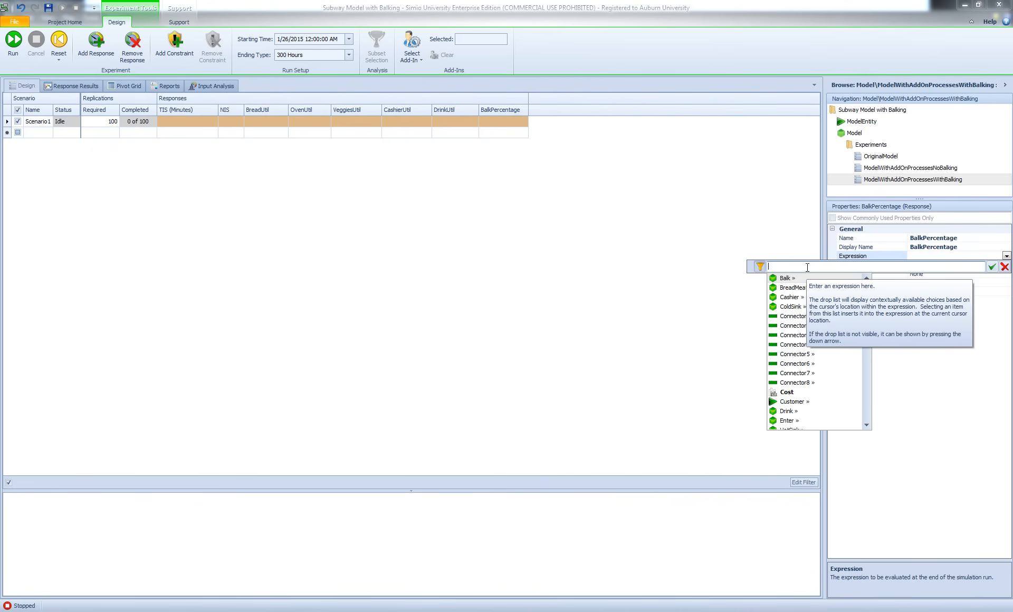
{"action": "type", "text": "alk."}
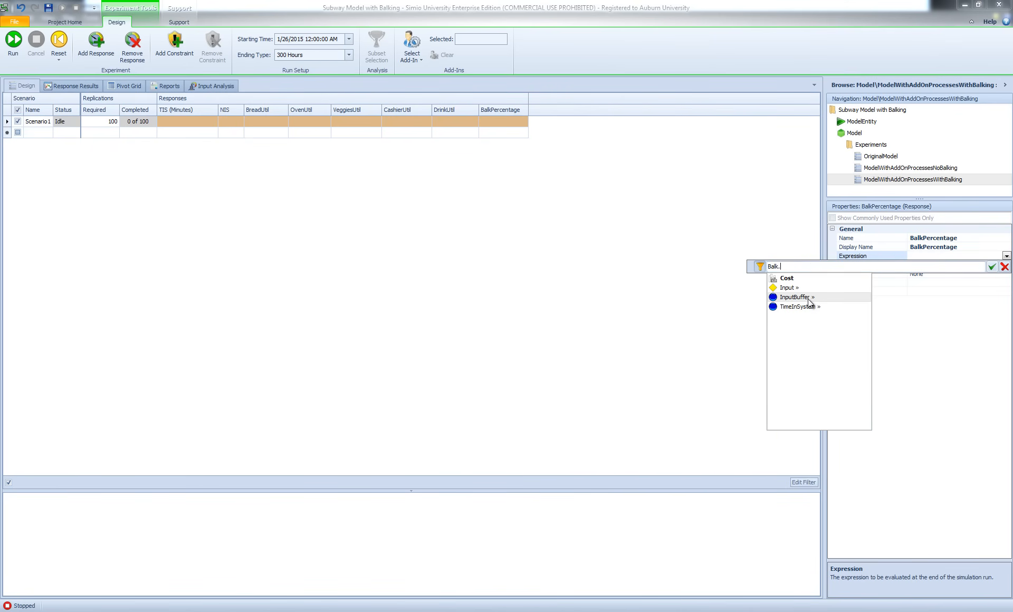
{"action": "double_click", "coordinate": [808, 297]}
{"action": "type", "text": "."}
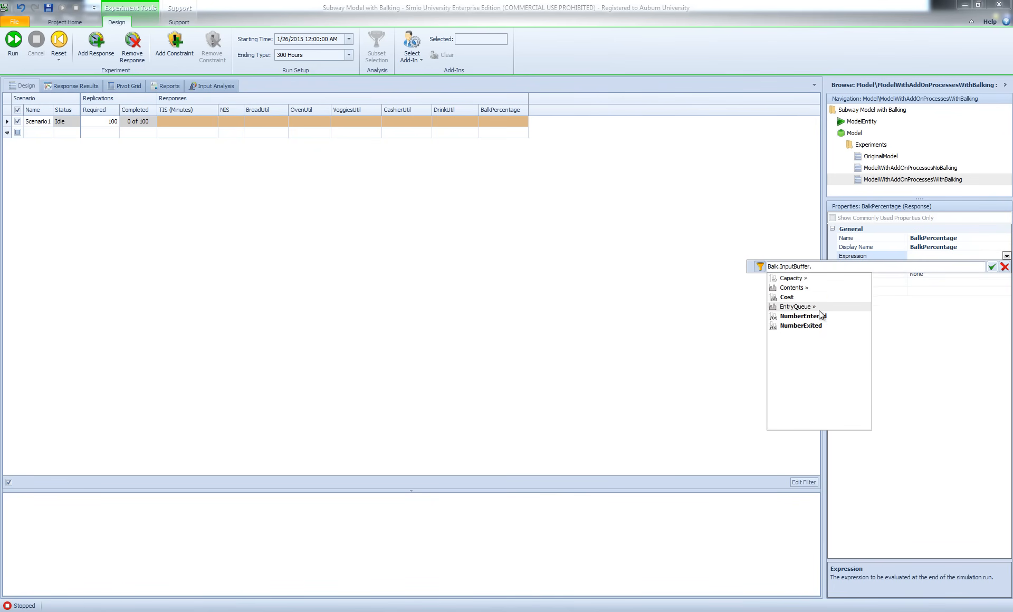
{"action": "double_click", "coordinate": [800, 317]}
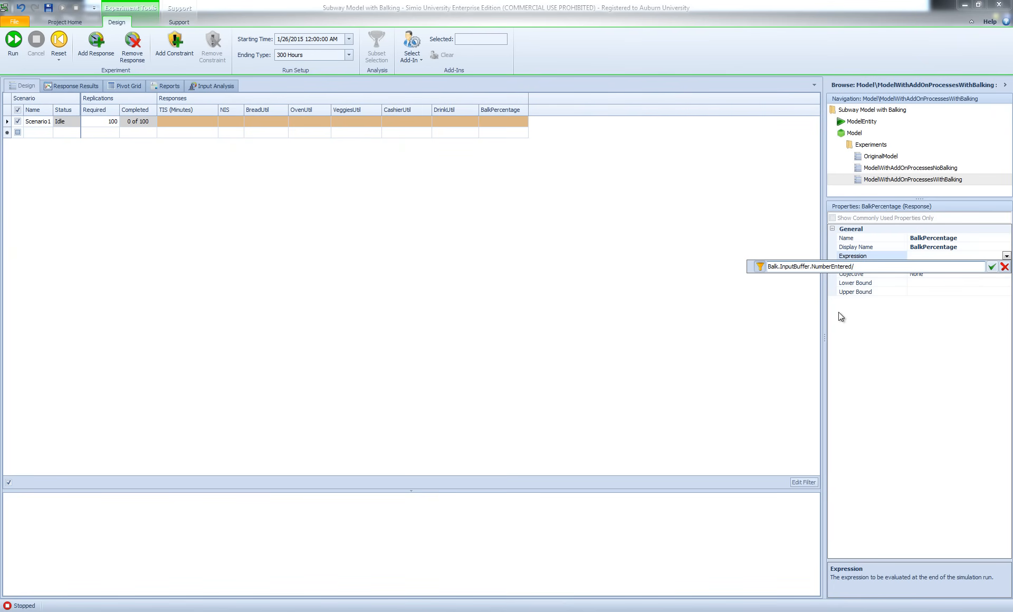
{"action": "type", "text": "Enter."}
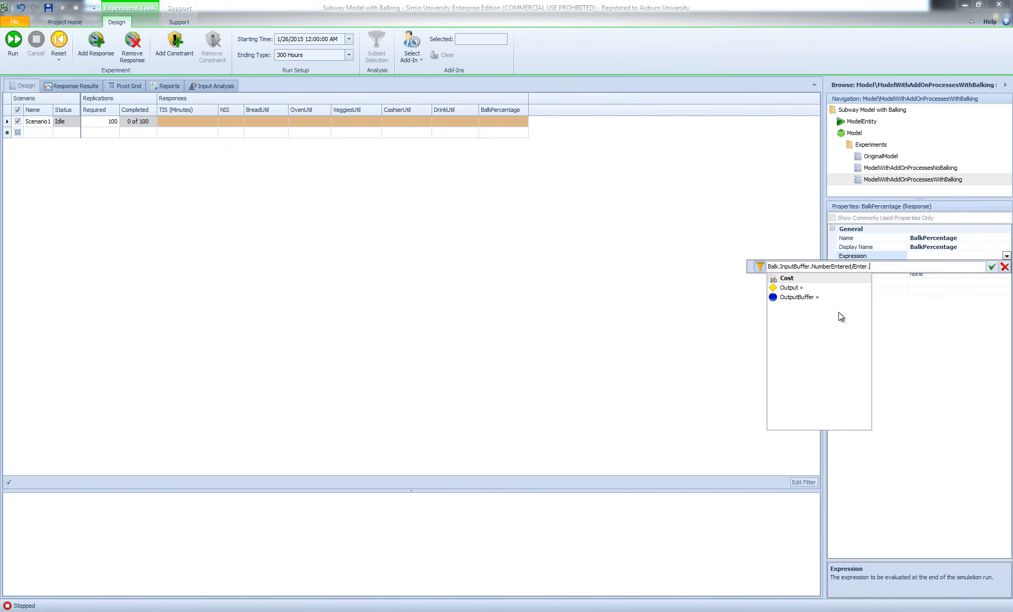
{"action": "double_click", "coordinate": [803, 298]}
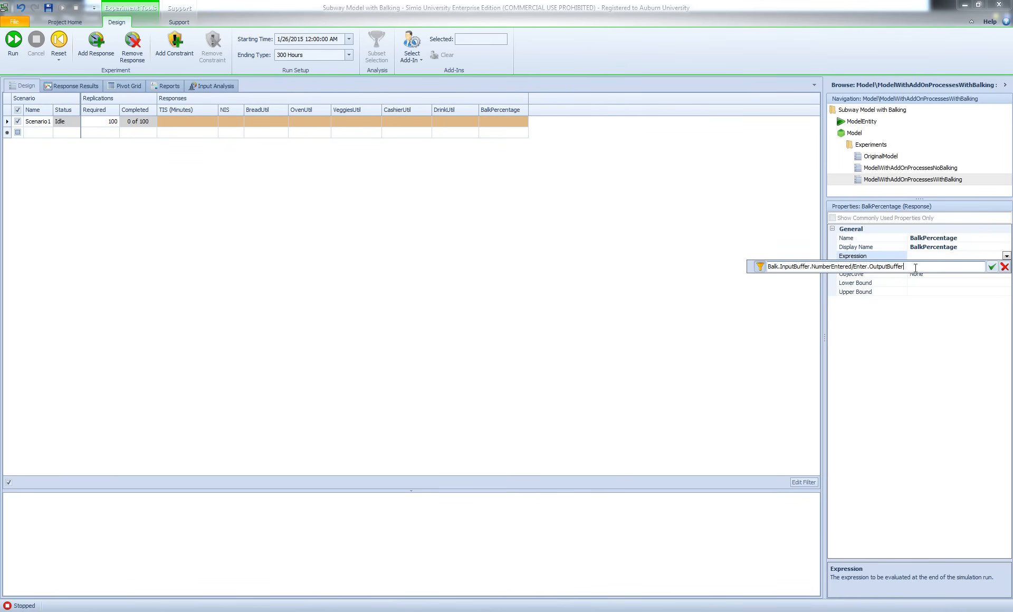
{"action": "type", "text": "."}
{"action": "double_click", "coordinate": [810, 316]}
{"action": "type", "text": "("}
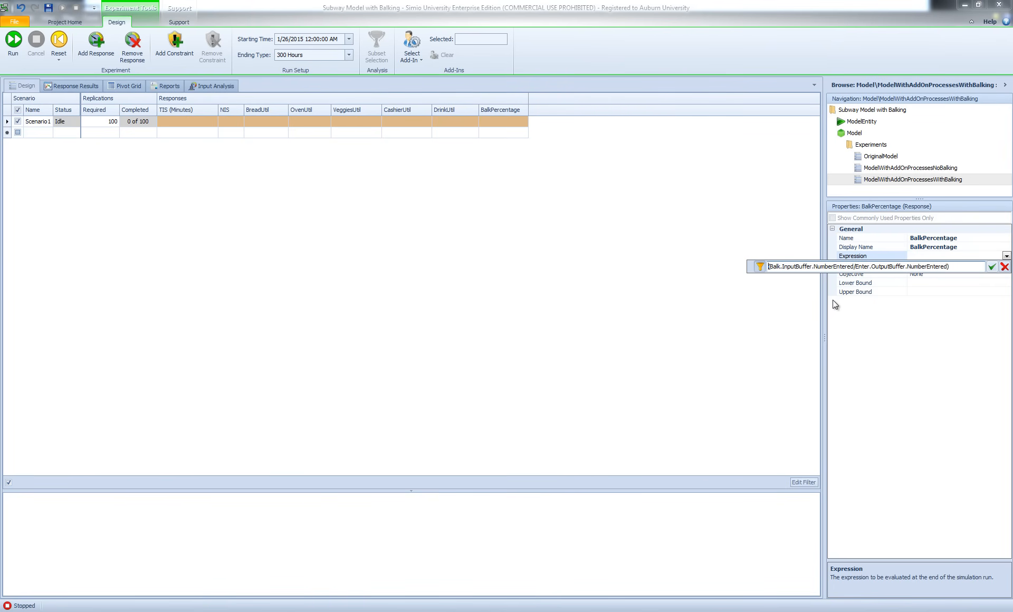
{"action": "type", "text": "100*"}
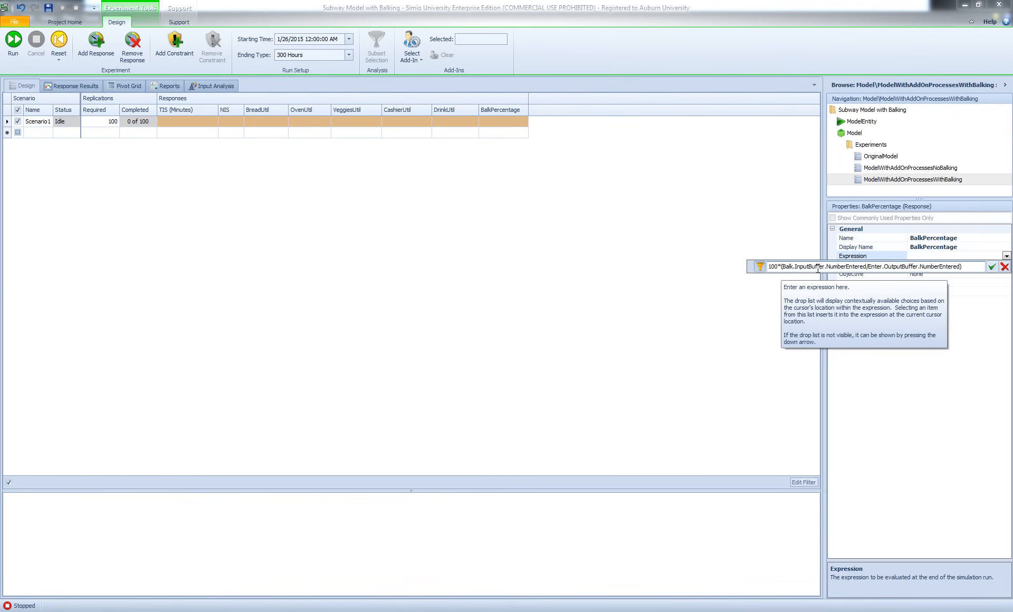
{"action": "left_click", "coordinate": [991, 266]}
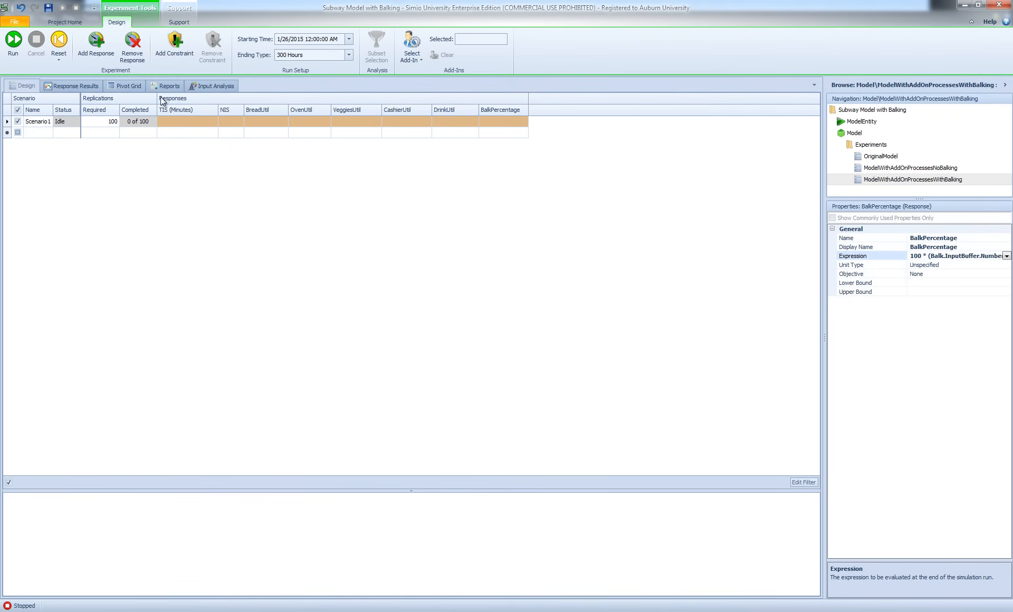
Add another response to the experiment and name it ColdTIS
{"action": "left_click", "coordinate": [98, 44]}
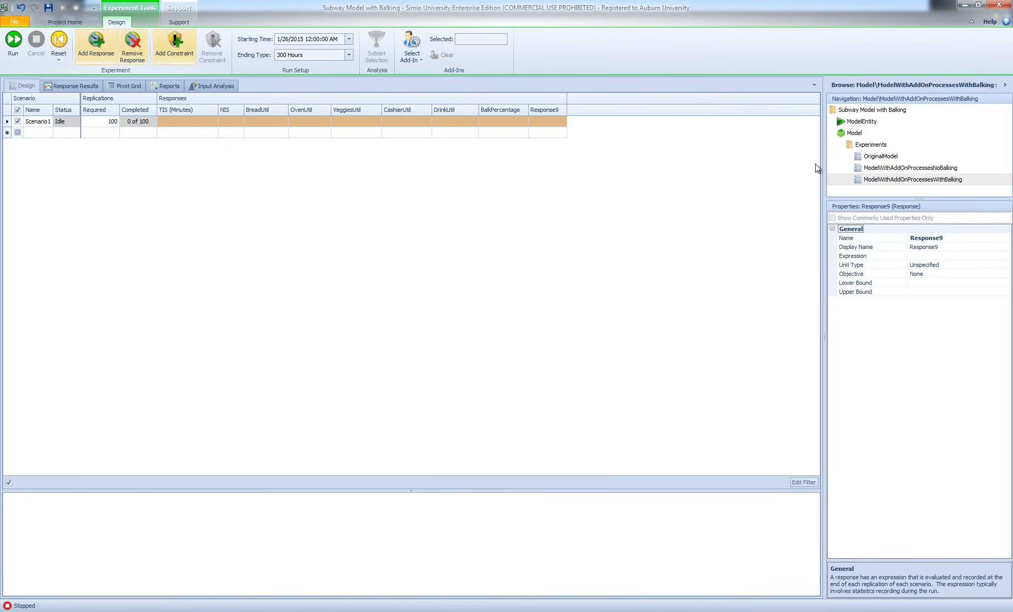
{"action": "left_click", "coordinate": [947, 239]}
{"action": "key", "text": "ctrl+a"}
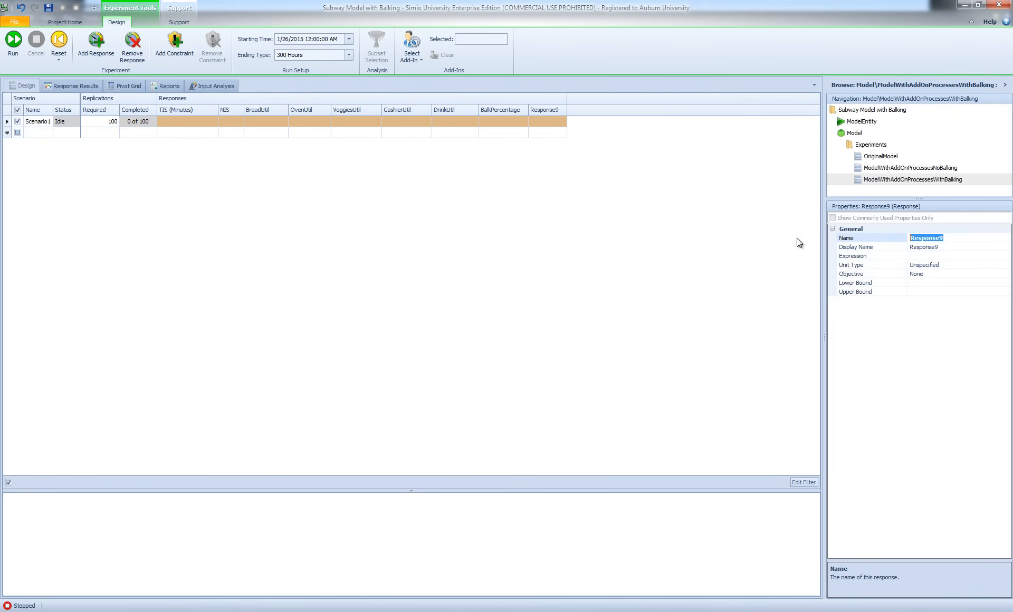
{"action": "type", "text": "CoITY"}
{"action": "key", "text": "BackSpace"}
{"action": "key", "text": "BackSpace"}
{"action": "type", "text": "dTIS"}
{"action": "key", "text": "Return"}
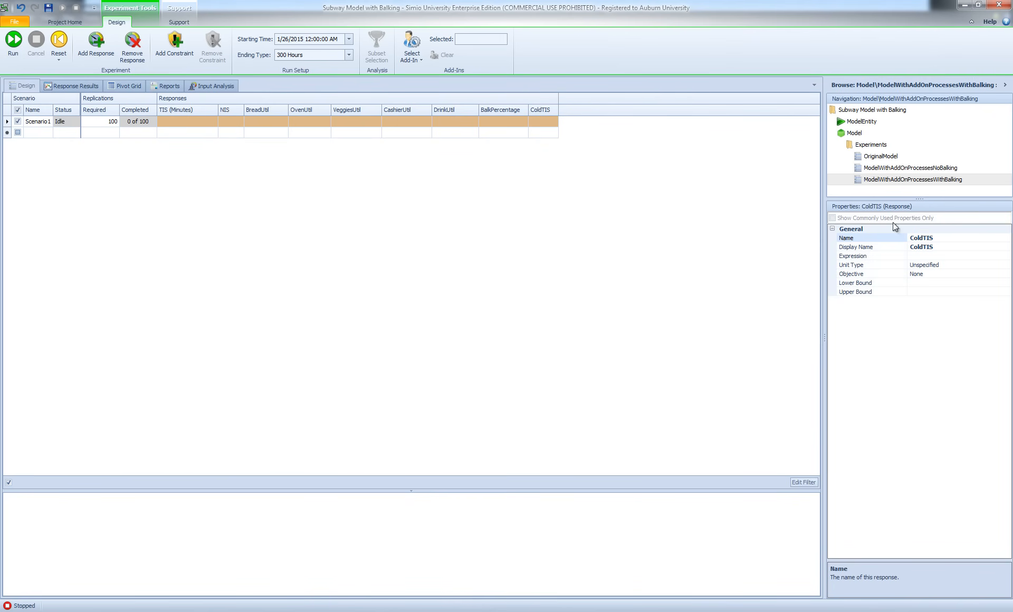
Set the ColdTIS response's expression to ColdSink.TimeInSystem.Average
{"action": "left_click", "coordinate": [949, 256]}
{"action": "left_click", "coordinate": [1006, 257]}
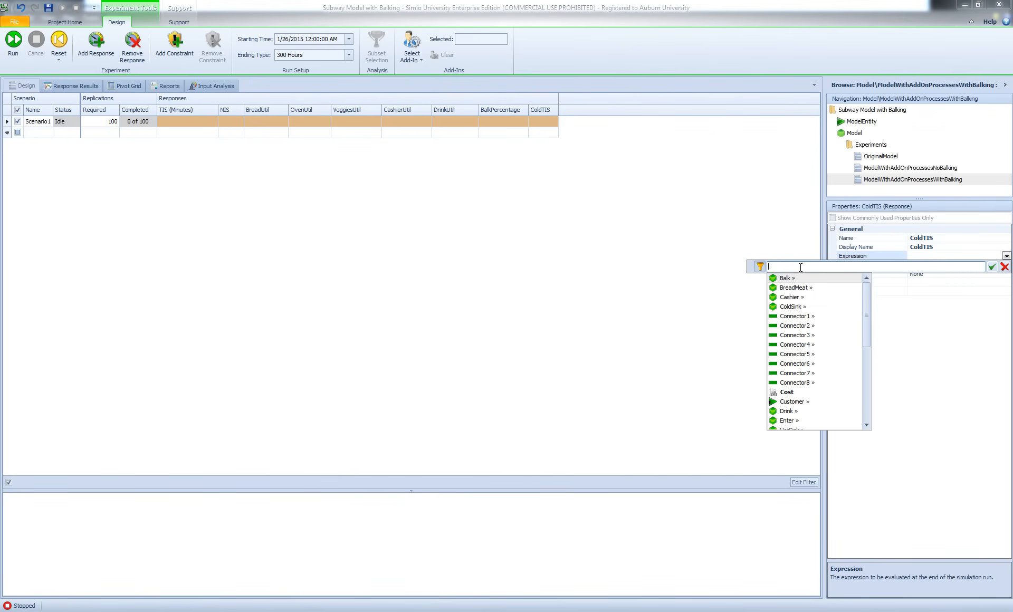
{"action": "type", "text": "Cold"}
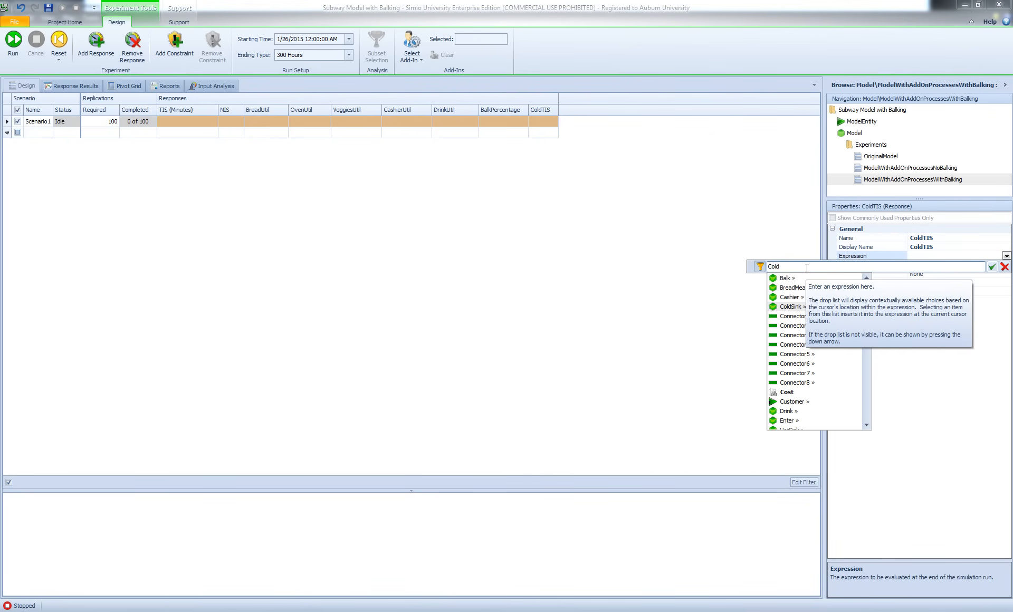
{"action": "type", "text": "Sink."}
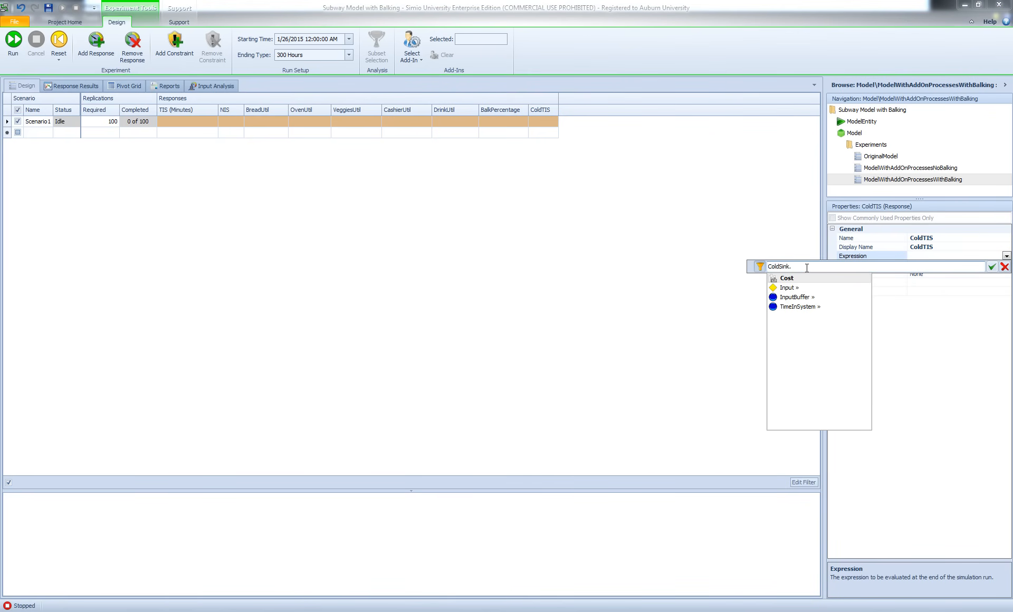
{"action": "double_click", "coordinate": [797, 306]}
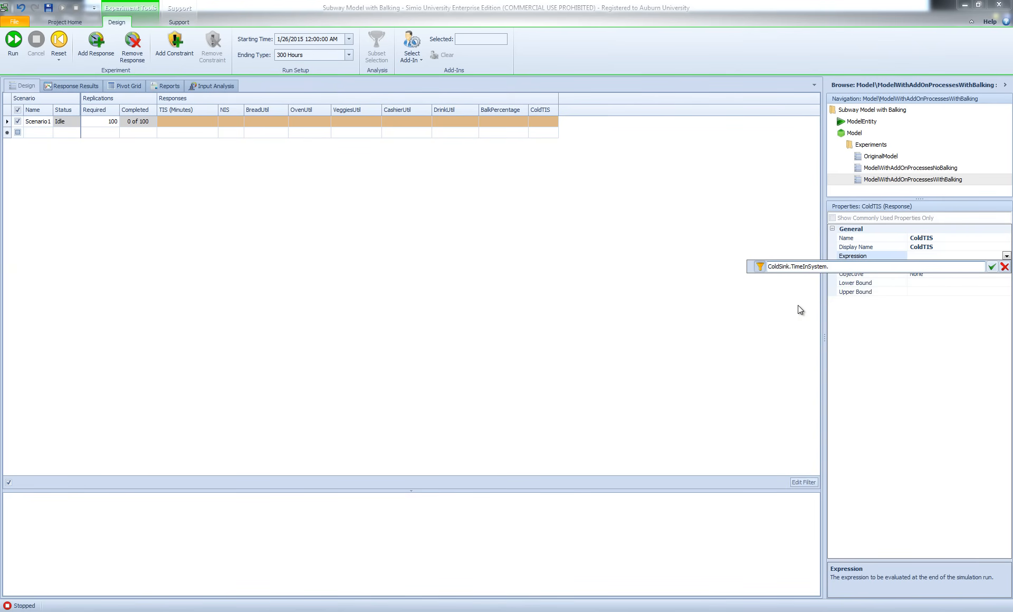
{"action": "type", "text": "."}
{"action": "double_click", "coordinate": [790, 279]}
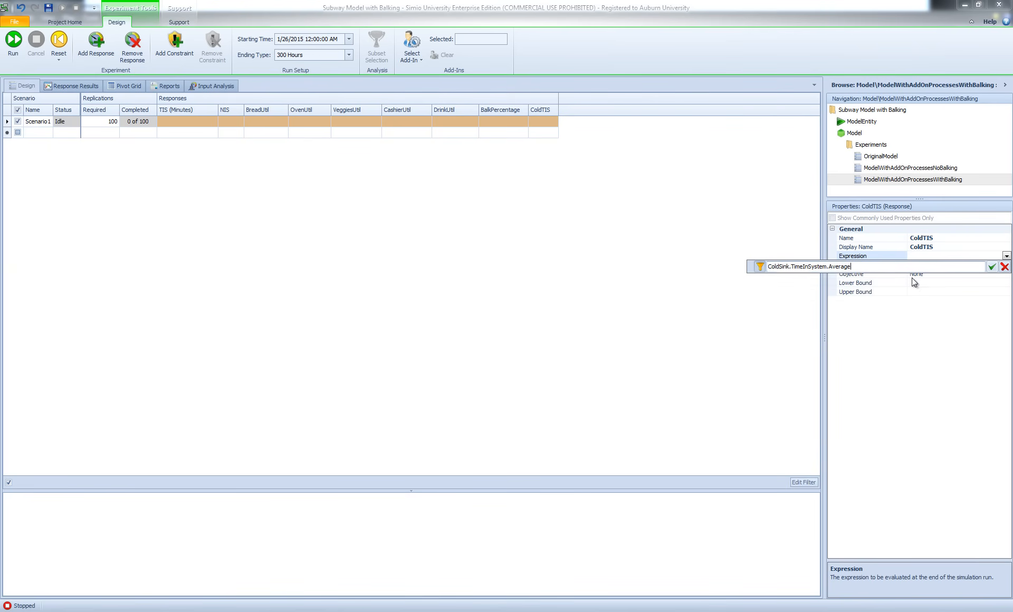
{"action": "left_click", "coordinate": [992, 267]}
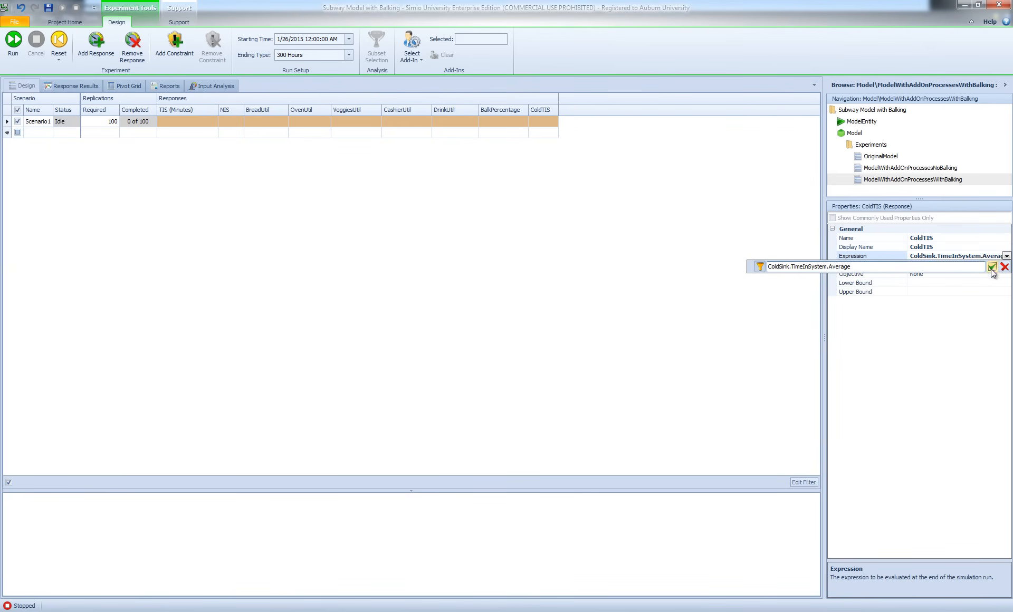
Add another response to the experiment and name it HotTIS
{"action": "left_click", "coordinate": [96, 43]}
{"action": "left_click", "coordinate": [978, 238]}
{"action": "double_click", "coordinate": [977, 238]}
{"action": "type", "text": "HotTIS"}
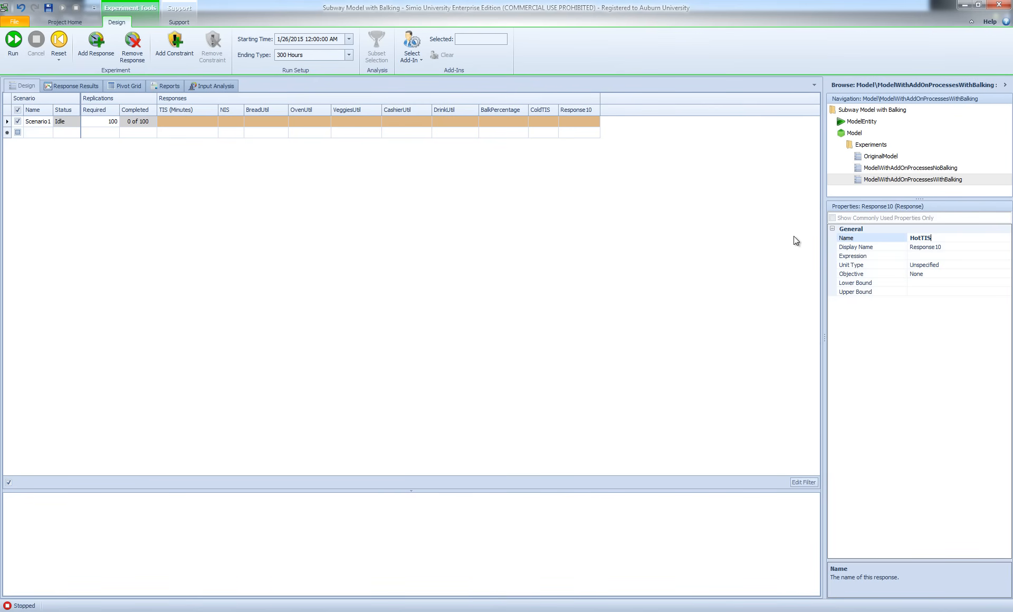
{"action": "key", "text": "Return"}
Set the HotTIS response's expression to HotSink.TimeInSystem.Average
{"action": "left_click", "coordinate": [925, 257]}
{"action": "type", "text": "HotSink."}
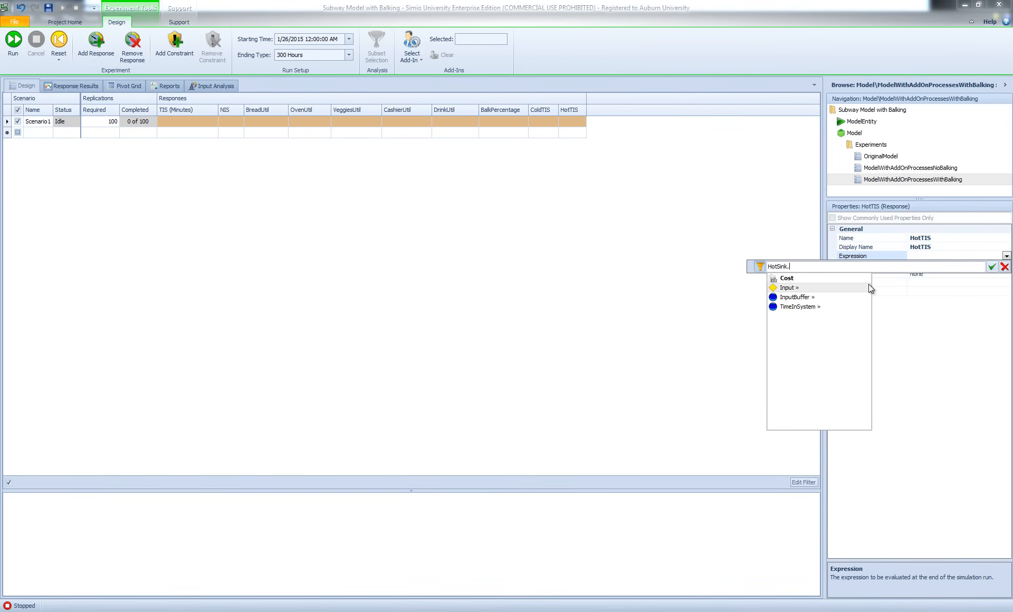
{"action": "type", "text": "Time"}
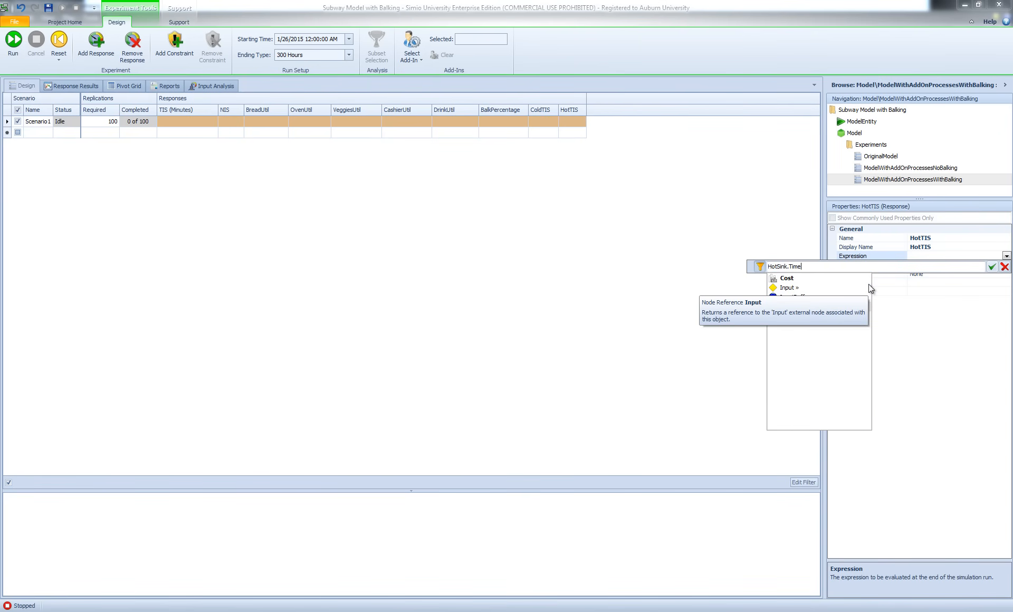
{"action": "type", "text": "InSystem."}
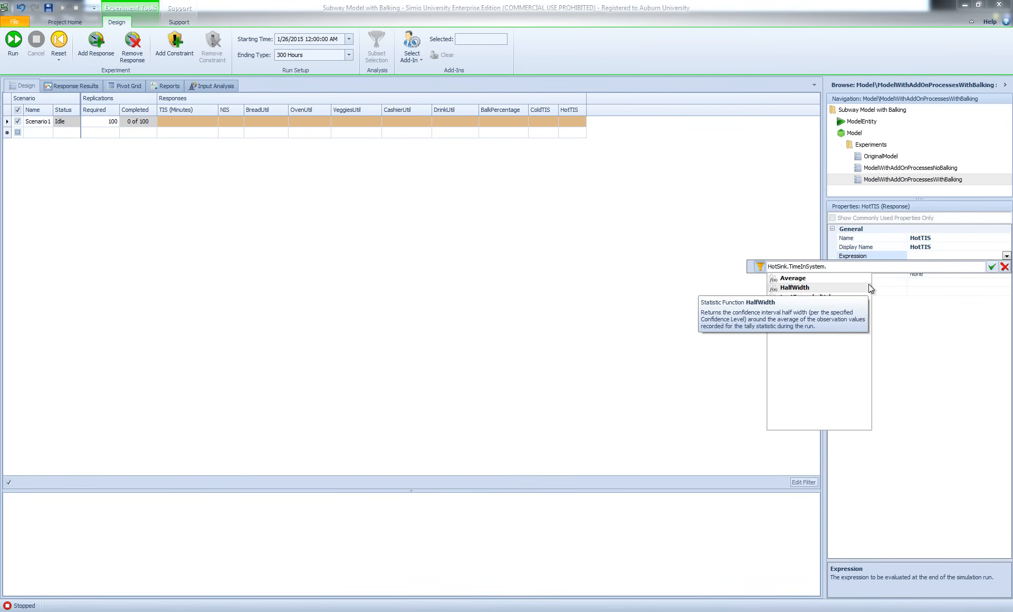
{"action": "type", "text": "A"}
{"action": "key", "text": "Return"}
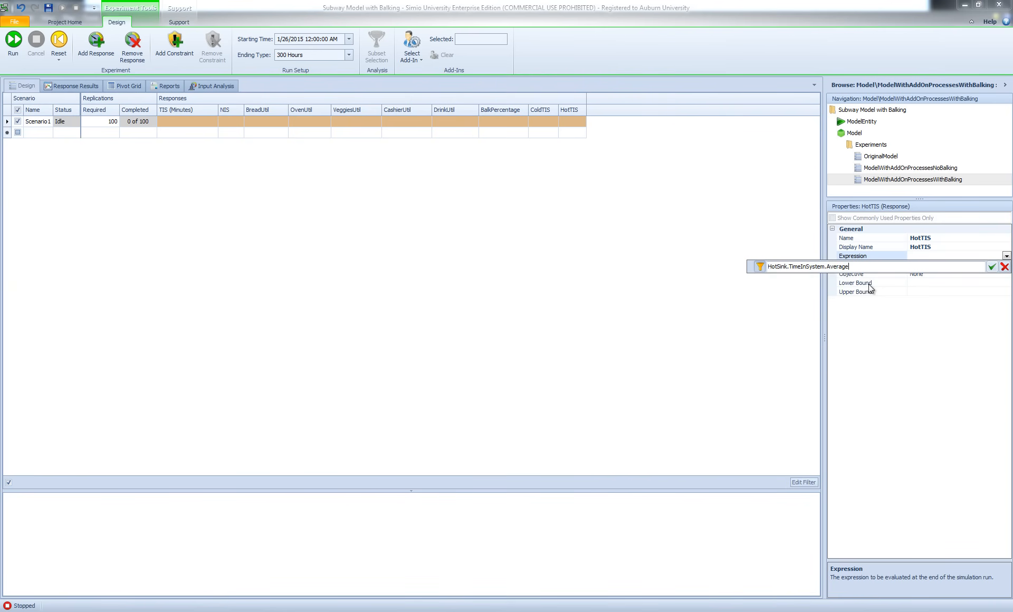
{"action": "key", "text": "Return"}
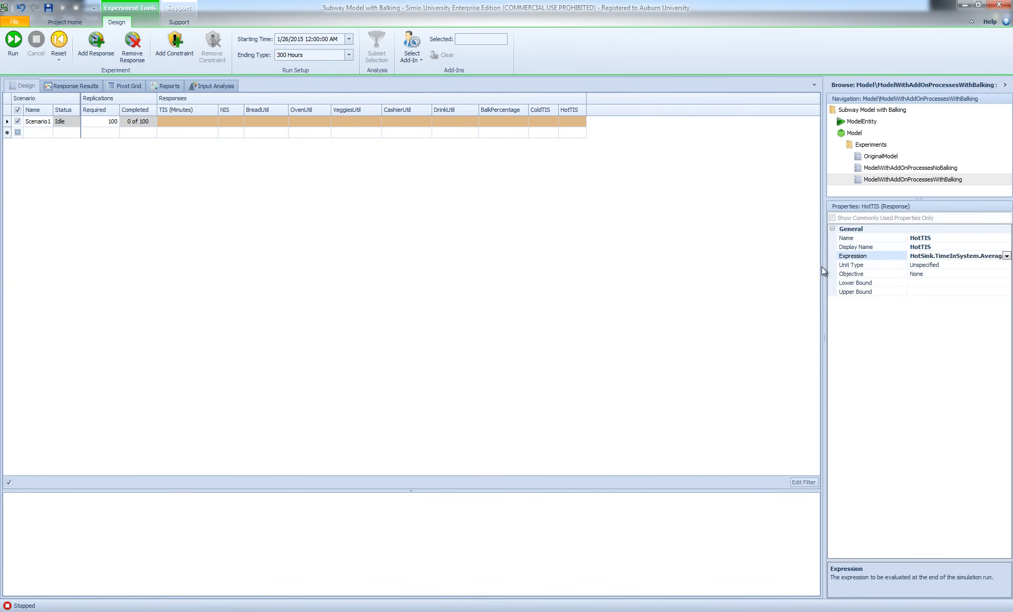
Run all replications of the ModelWithAddOnProcessesWithBalking experiment
{"action": "left_click", "coordinate": [367, 188]}
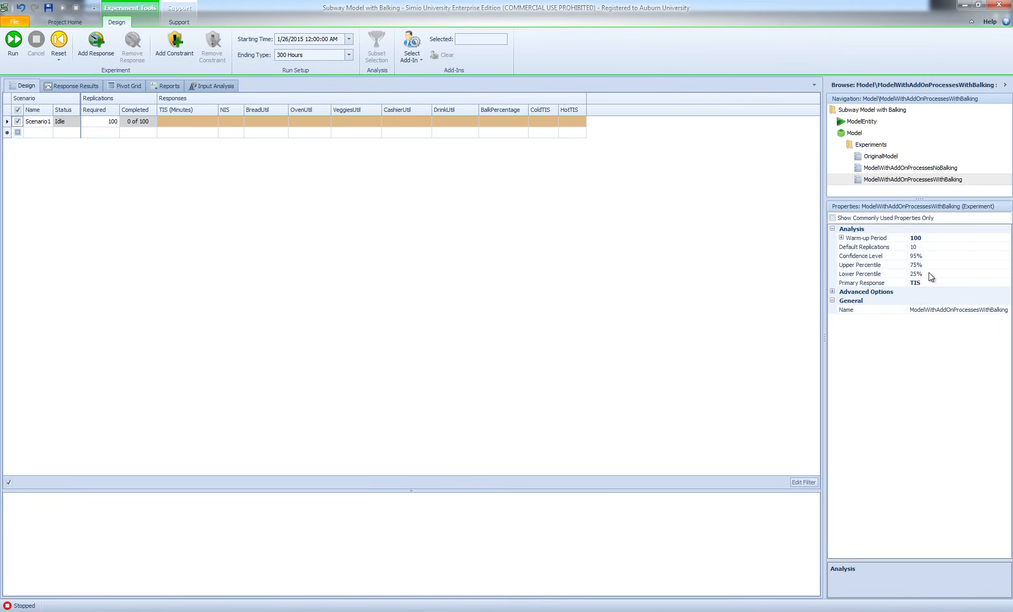
{"action": "left_click", "coordinate": [14, 46]}
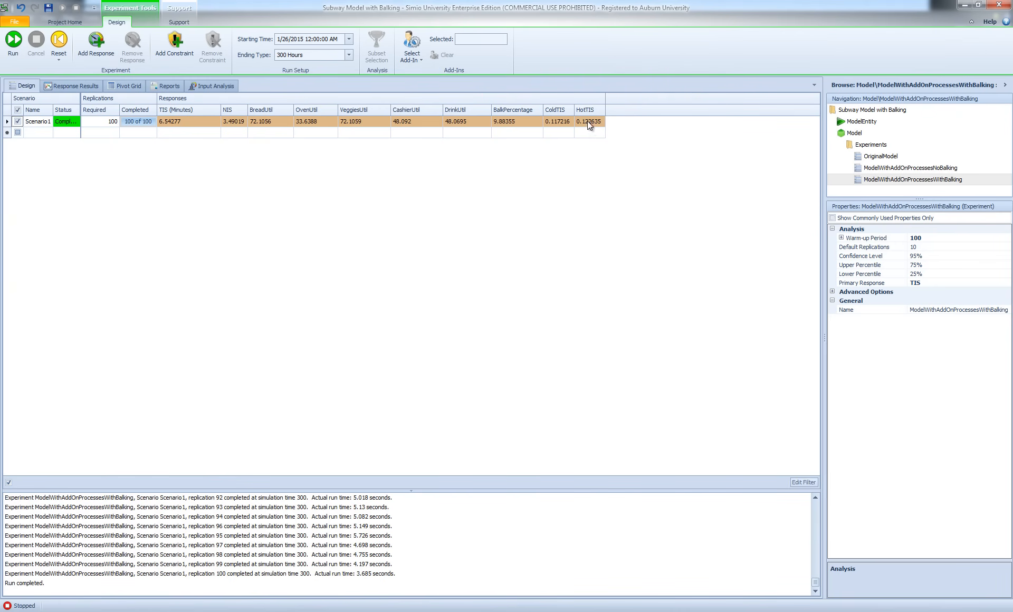
Check the full expression and unit type of the ColdTIS response, and compare the experiment's responses with those of ModelWithAddOnProcessesNoBalking
{"action": "left_click", "coordinate": [558, 114]}
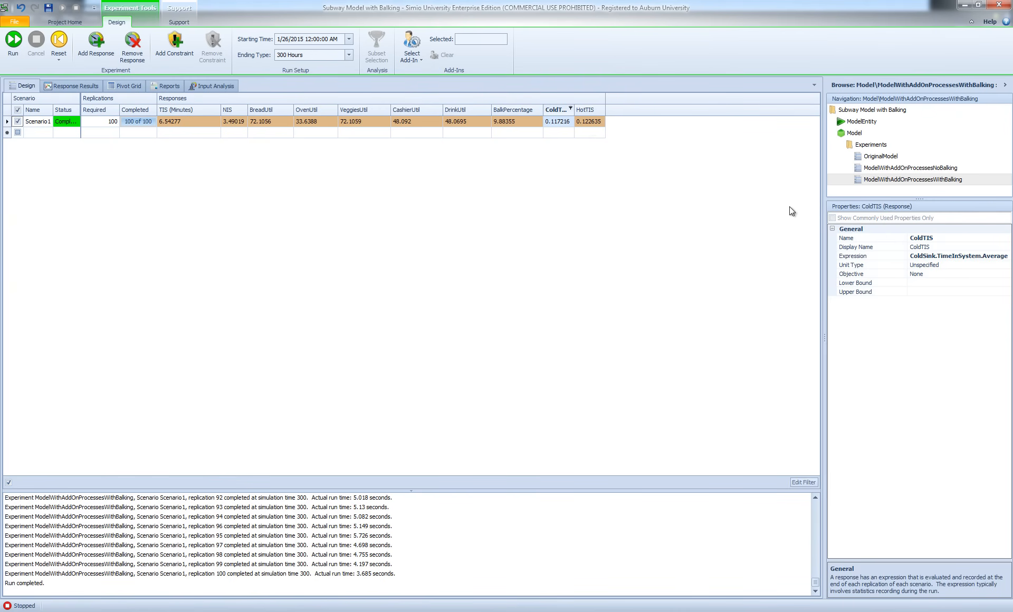
{"action": "left_click_drag", "start_coordinate": [824, 229], "coordinate": [743, 232]}
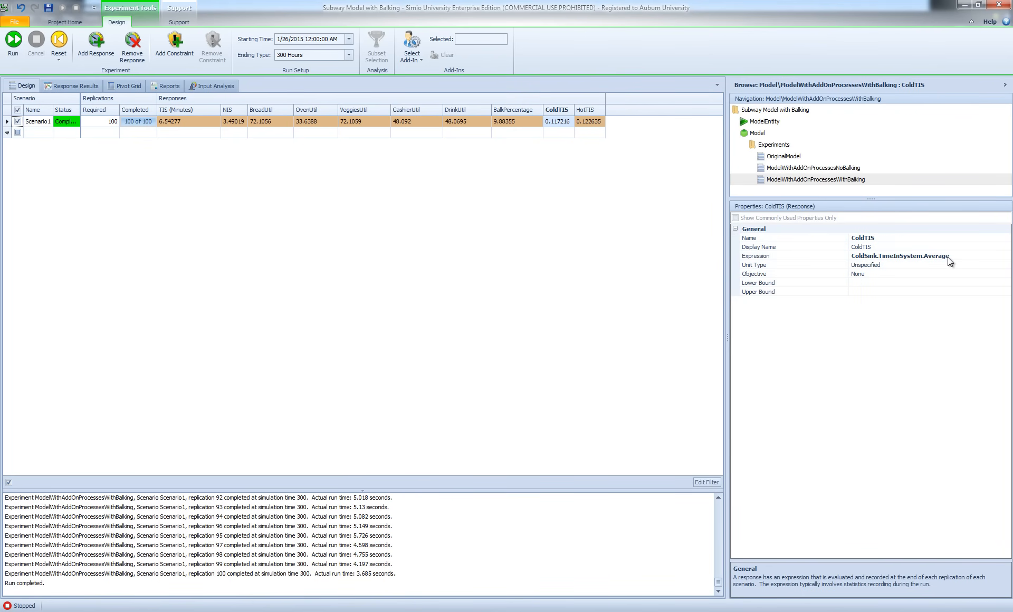
{"action": "left_click", "coordinate": [552, 219]}
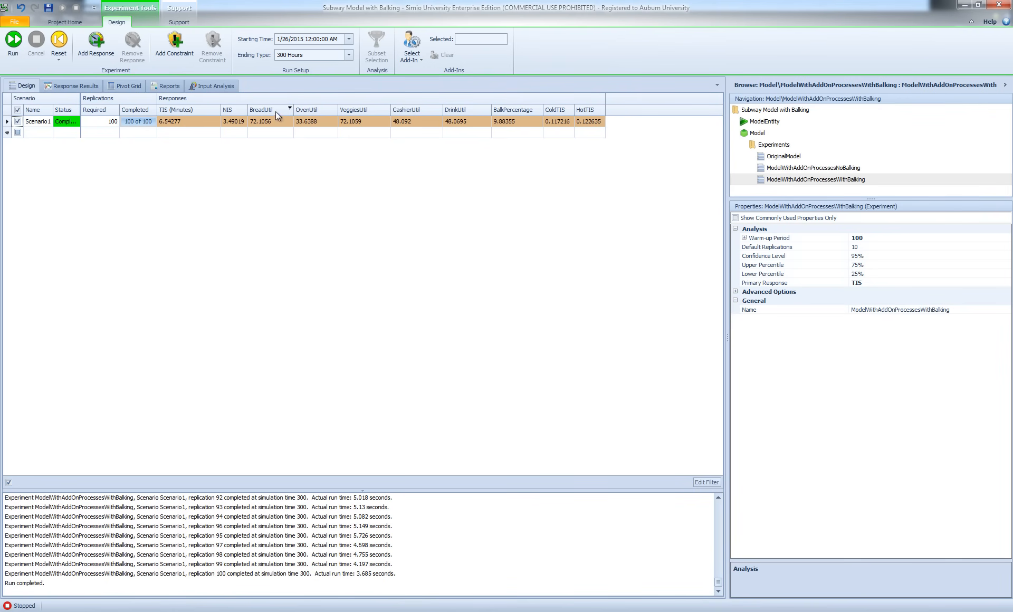
{"action": "left_click", "coordinate": [784, 168]}
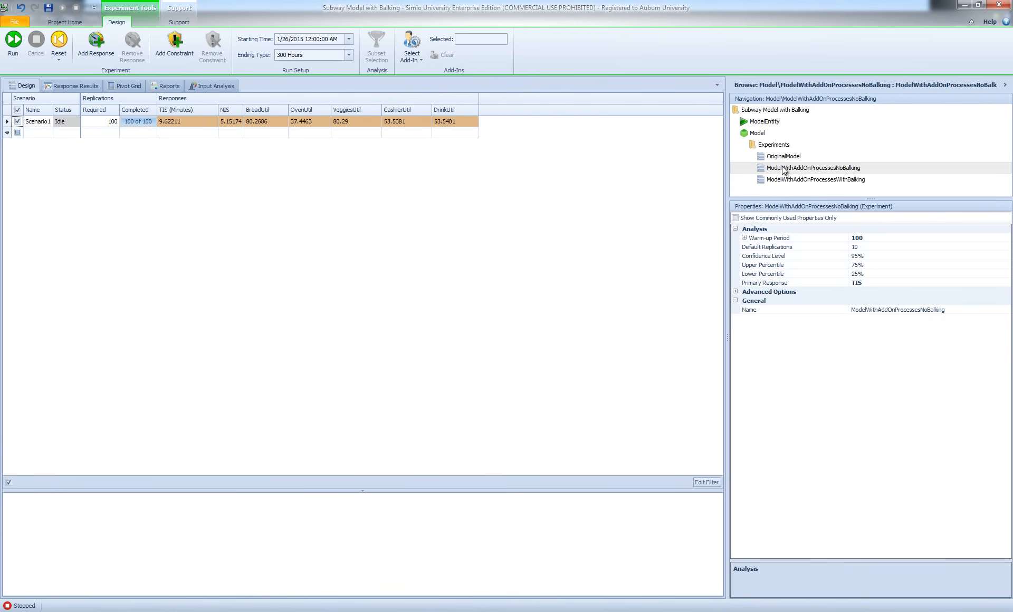